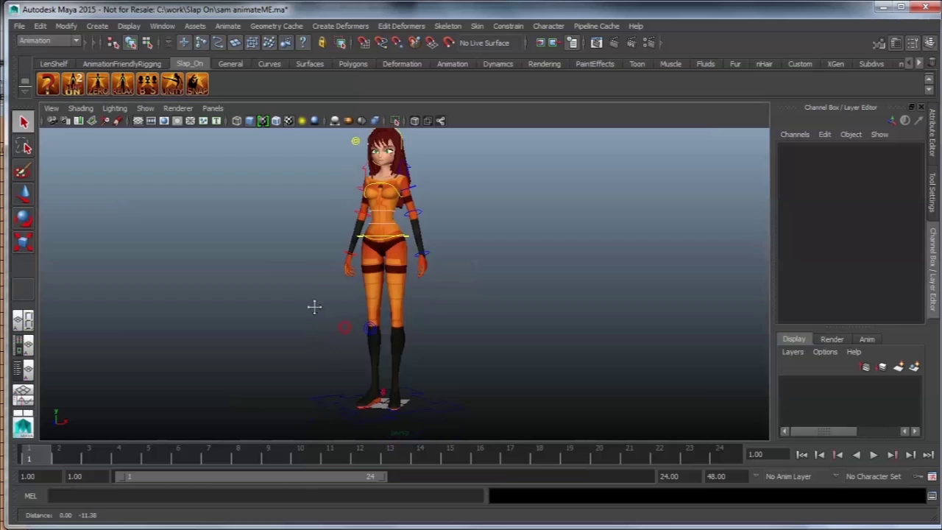
Step: Select the question-mark help control below the character and set its Show help attribute to Yes please!
right_click_drag(462, 290, 390, 280, "alt")
middle_click_drag(391, 280, 390, 342, "alt")
left_click_drag(359, 349, 423, 379, "alt")
left_click_drag(317, 399, 375, 422)
left_click_drag(462, 428, 444, 405, "alt")
middle_click_drag(443, 405, 443, 303, "alt")
left_click_drag(347, 359, 456, 384)
left_click(899, 222)
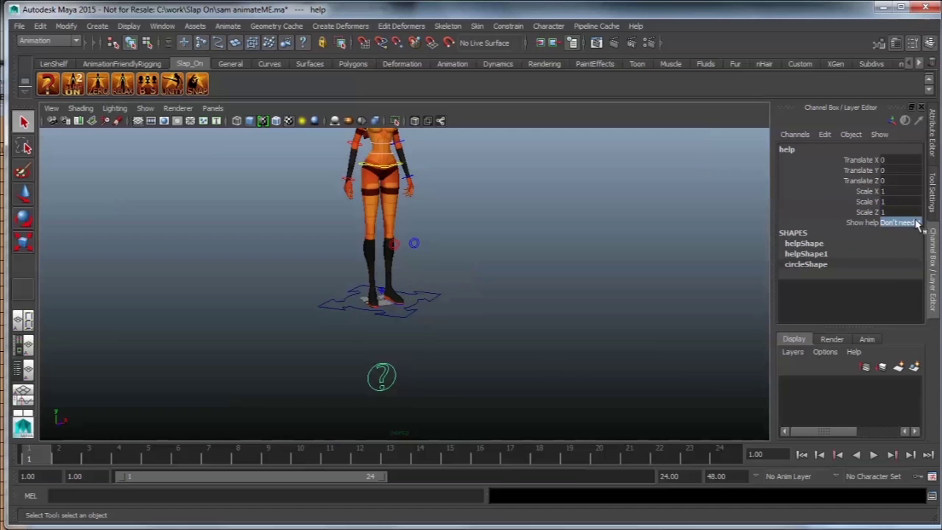
left_click(907, 255)
Step: Examine the help notes around the character and set the help control's Show help attribute to Don't need it
middle_click_drag(590, 296, 593, 442, "alt")
right_click_drag(591, 438, 469, 370, "alt")
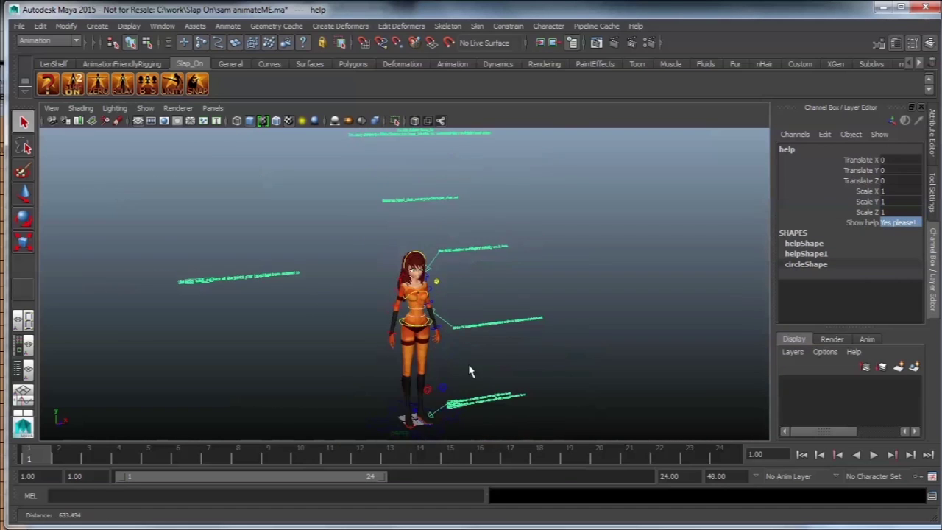
left_click_drag(469, 370, 395, 361, "alt")
mouse_move(494, 258)
middle_mouse_down("alt")
mouse_move(505, 326)
mouse_move(501, 300)
middle_mouse_up("alt")
left_click_drag(500, 301, 447, 327, "alt")
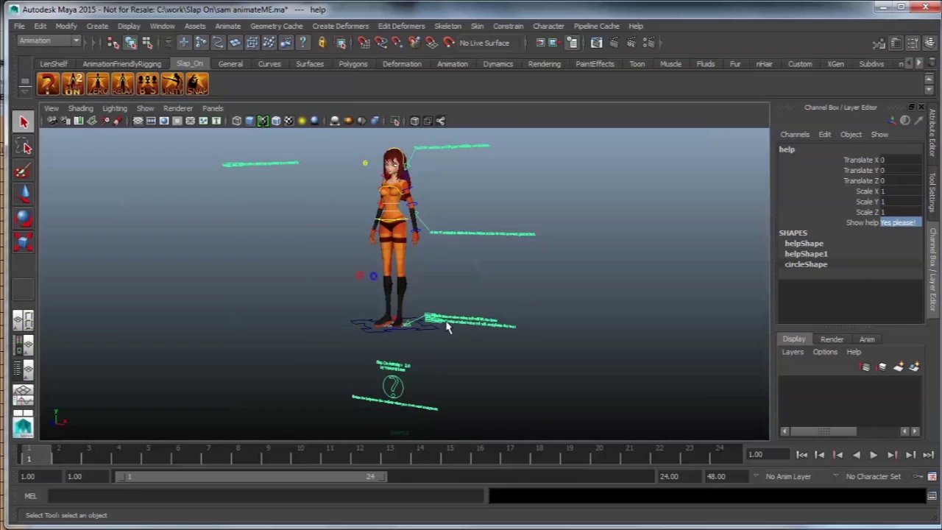
left_click(899, 226)
left_click(898, 236)
Step: Try rotating the whole character with the all_anim control at its feet, and undo the rotation
left_click_drag(400, 346, 324, 337, "alt")
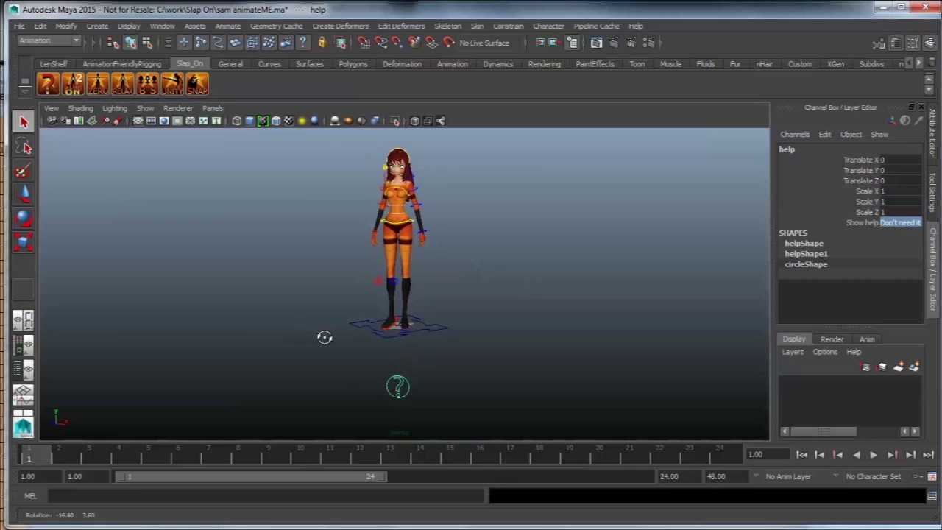
left_click(451, 343)
key("e")
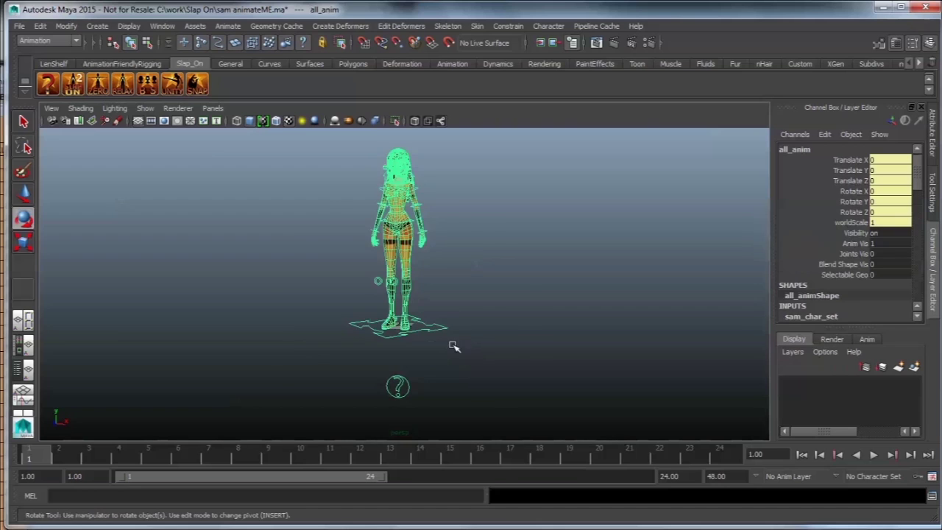
left_click_drag(378, 342, 463, 355)
key("ctrl+z")
Step: Try scaling the whole character with the all_anim control, undoing each scale change
key("r")
left_click_drag(394, 324, 482, 309)
key("ctrl+z")
middle_click_drag(454, 235, 456, 299, "alt")
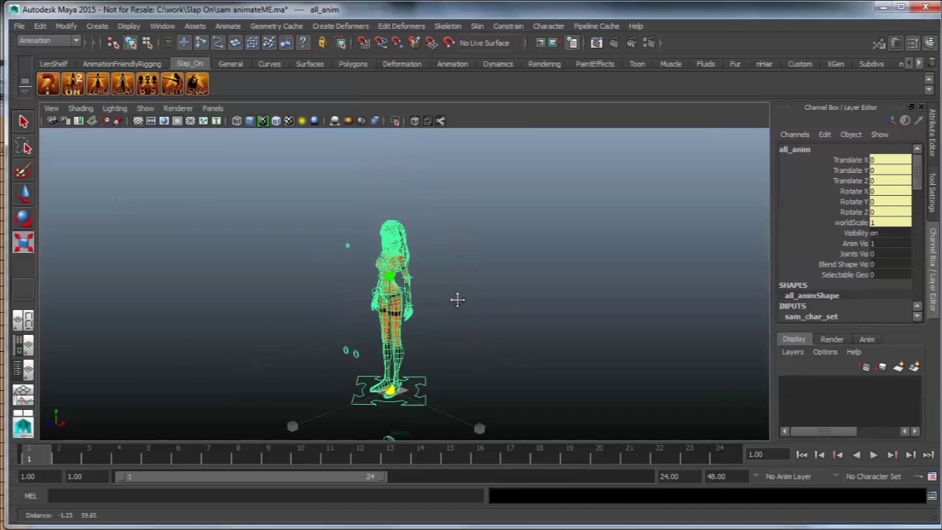
left_click_drag(456, 299, 536, 302, "alt")
left_click_drag(424, 278, 426, 300)
key("ctrl+z")
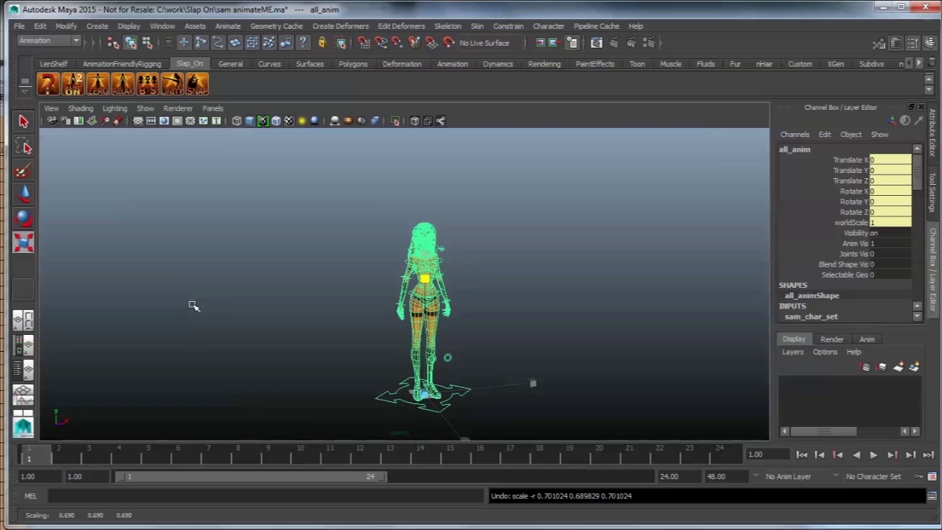
Step: Select the left lower arm FK control and view the character's upper body from the side
left_click_drag(431, 304, 313, 297, "alt")
middle_click_drag(374, 356, 351, 312, "alt")
right_click_drag(368, 311, 462, 331, "alt")
left_click(410, 224)
middle_click_drag(451, 263, 450, 321, "alt")
left_click_drag(450, 321, 434, 344, "alt")
left_click_drag(378, 273, 326, 330, "alt")
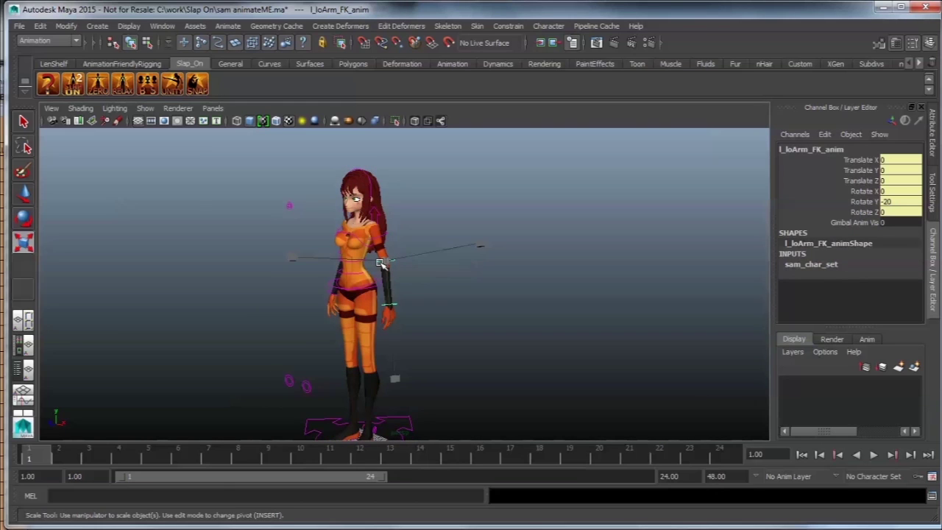
Step: Try moving the body control at the hips and the left knee IK control, and undo the move
left_click_drag(417, 251, 390, 291, "alt")
left_click(343, 289)
key("w")
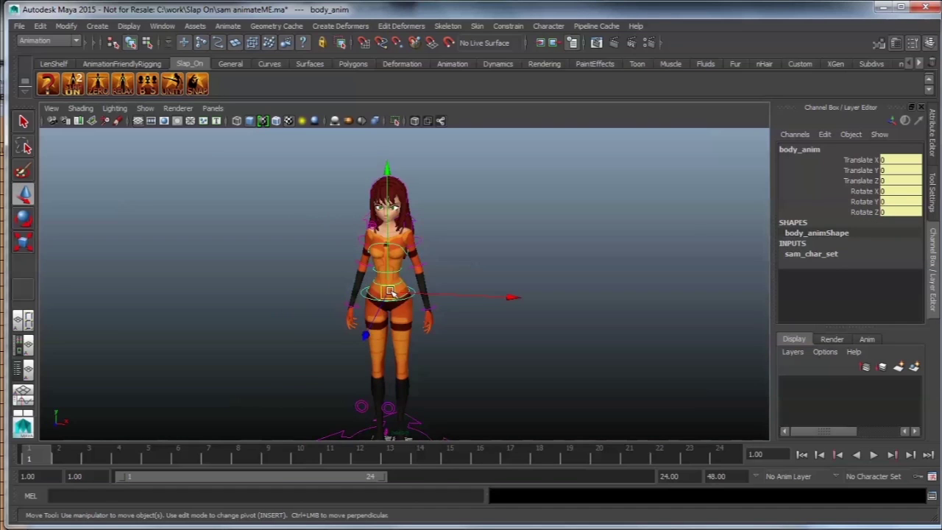
left_click_drag(393, 287, 395, 341, "alt")
key("ctrl+z")
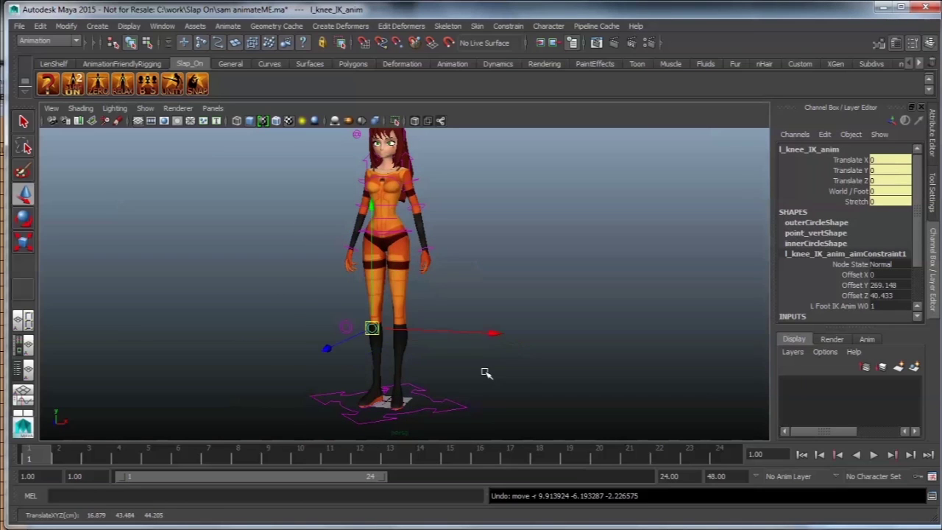
Step: Examine the left knee IK control and the legs from the side with the Rotate tool active
key("e")
left_click_drag(483, 375, 374, 370, "alt")
right_click_drag(374, 370, 409, 363, "alt")
middle_click_drag(410, 363, 439, 336, "alt")
right_click_drag(439, 336, 466, 360, "alt")
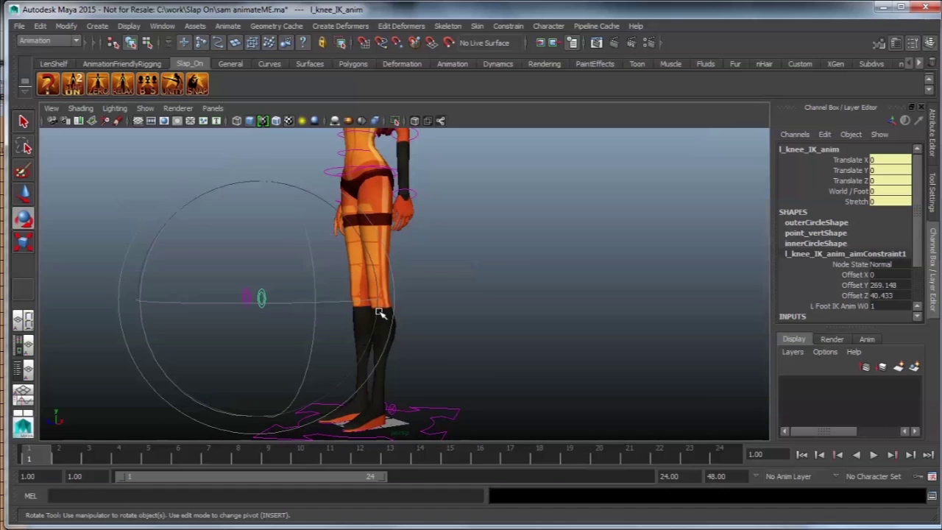
left_click_drag(392, 338, 434, 335, "alt")
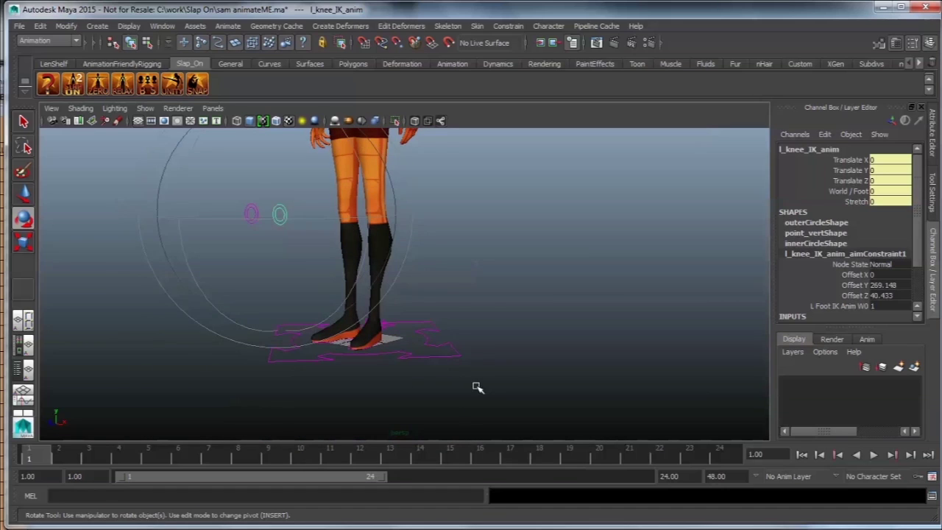
Step: Select the all_anim control around the feet and reduce the size of its rotate manipulator
left_click_drag(476, 386, 446, 345)
left_click_drag(426, 189, 418, 196, "alt")
middle_click_drag(418, 197, 432, 249, "alt")
left_click_drag(432, 249, 454, 252, "alt")
middle_click_drag(536, 206, 583, 328, "alt")
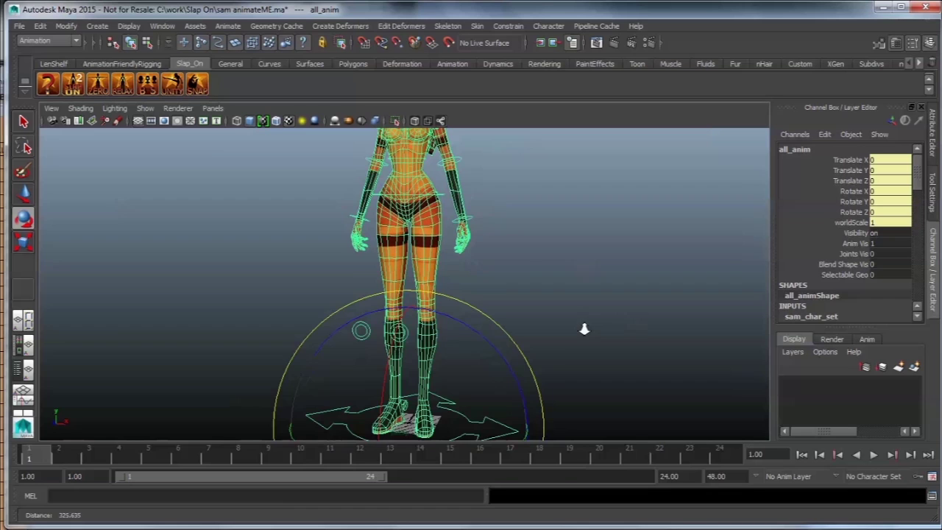
key("e")
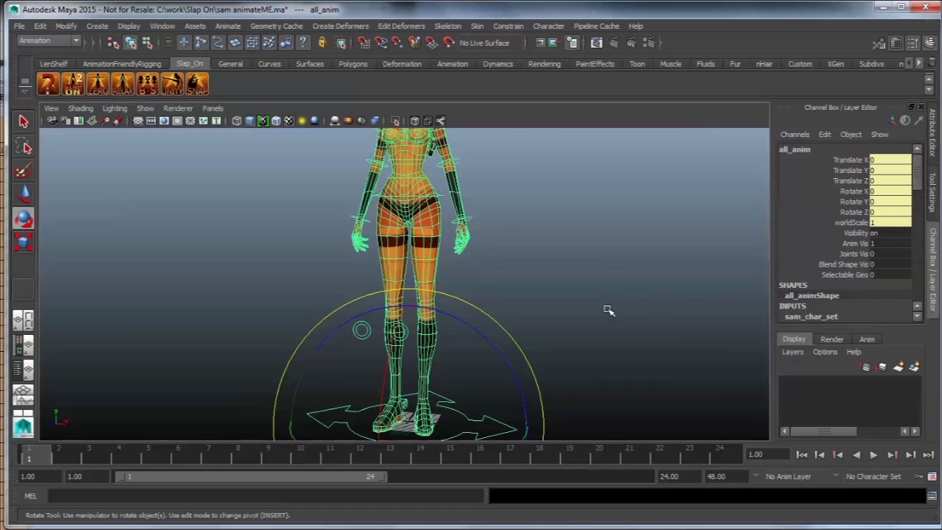
key("minus")
Step: Set the all_anim control's Joints Vis attribute to 2
middle_click_drag(540, 353, 542, 276, "alt")
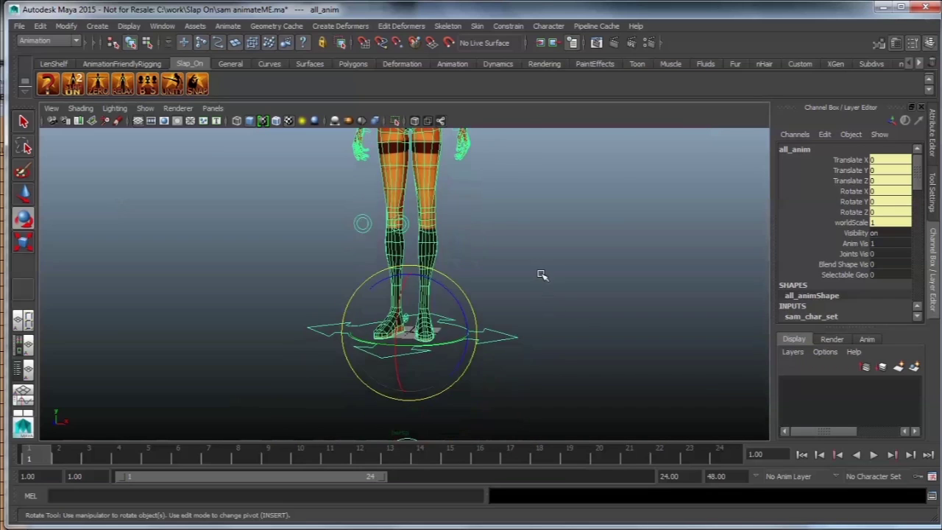
left_click_drag(542, 275, 550, 265, "alt")
middle_click_drag(550, 264, 546, 294, "alt")
left_click(857, 253)
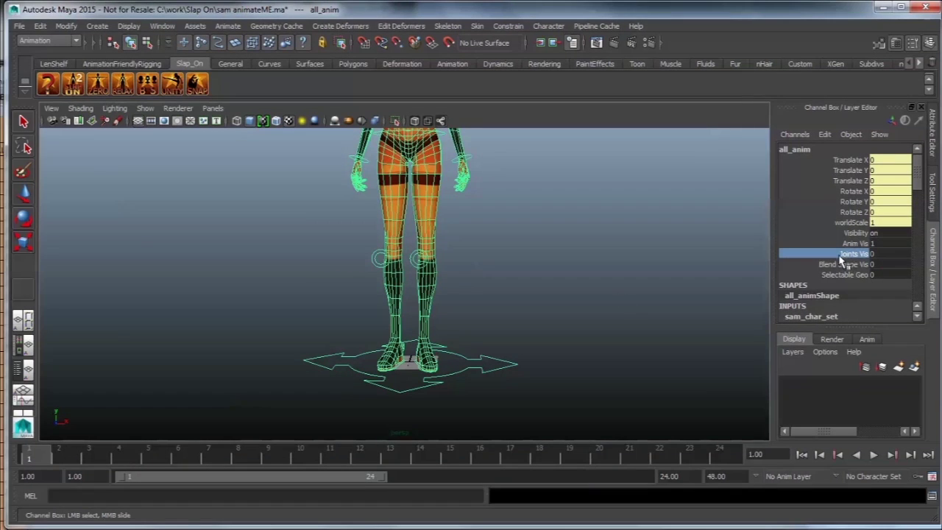
middle_click_drag(540, 297, 653, 300)
middle_click_drag(593, 244, 596, 328, "alt")
left_click_drag(596, 328, 539, 333, "alt")
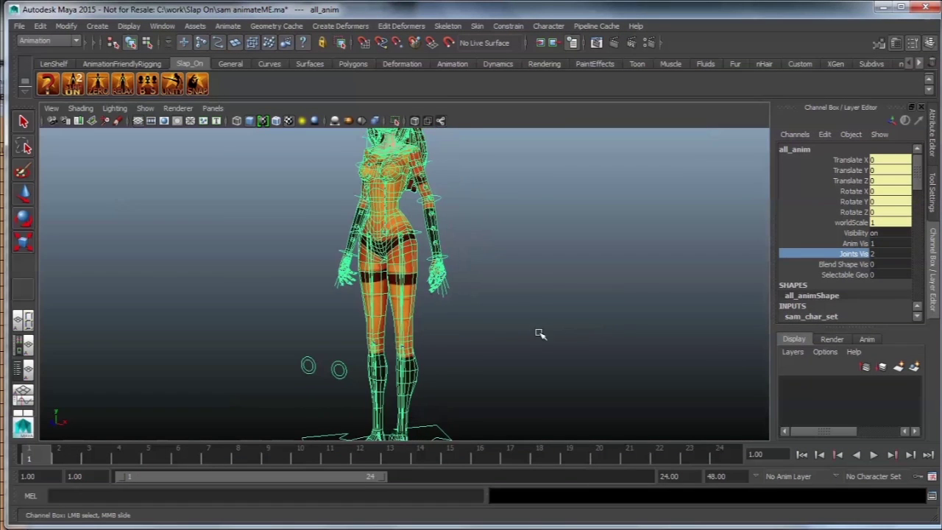
Step: Set the Joints Vis attribute to 0 while viewing the torso up close
middle_click_drag(511, 268, 526, 323, "alt")
right_click_drag(526, 322, 645, 414, "alt")
middle_click_drag(569, 267, 548, 273)
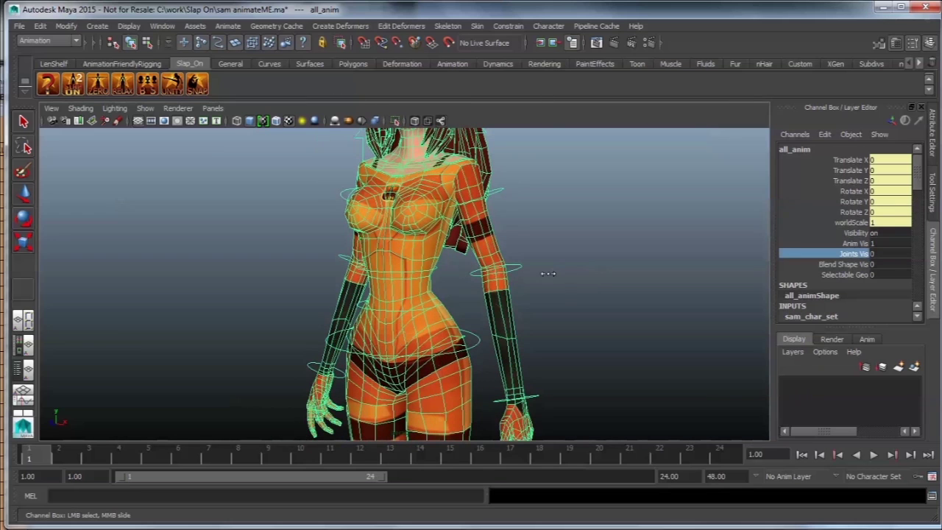
Step: Compare the joint display on the face by setting Joints Vis to 1 and to 2
middle_click_drag(593, 251, 578, 321, "alt")
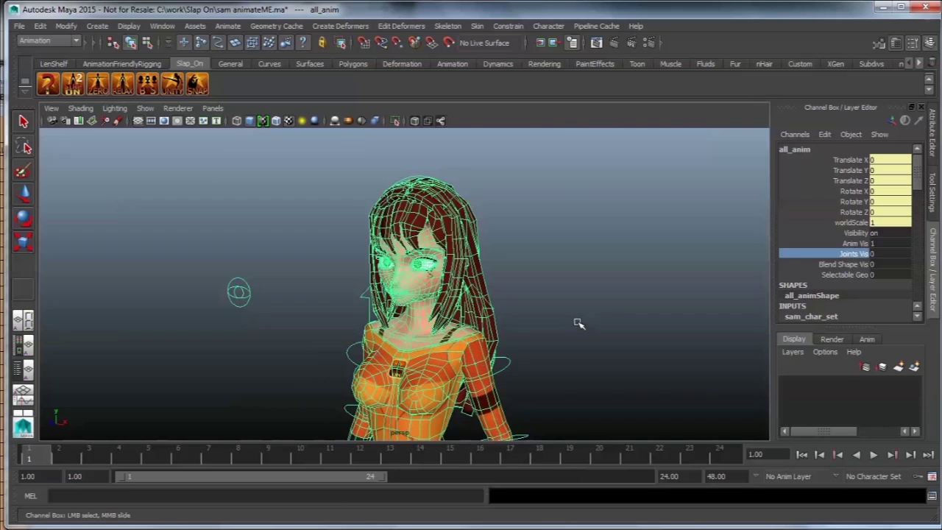
right_click_drag(578, 321, 738, 425, "alt")
middle_click_drag(561, 241, 547, 244, "alt")
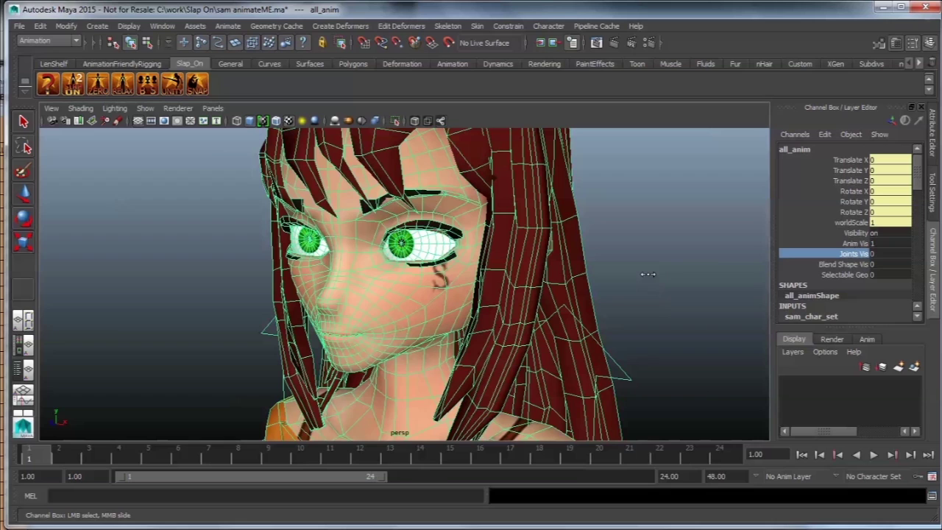
middle_click_drag(647, 274, 652, 274)
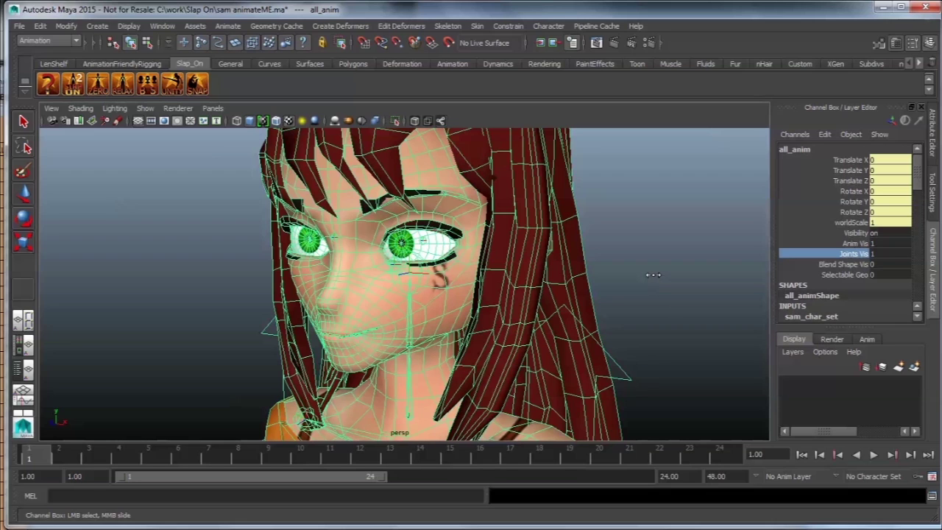
middle_click_drag(655, 274, 666, 275)
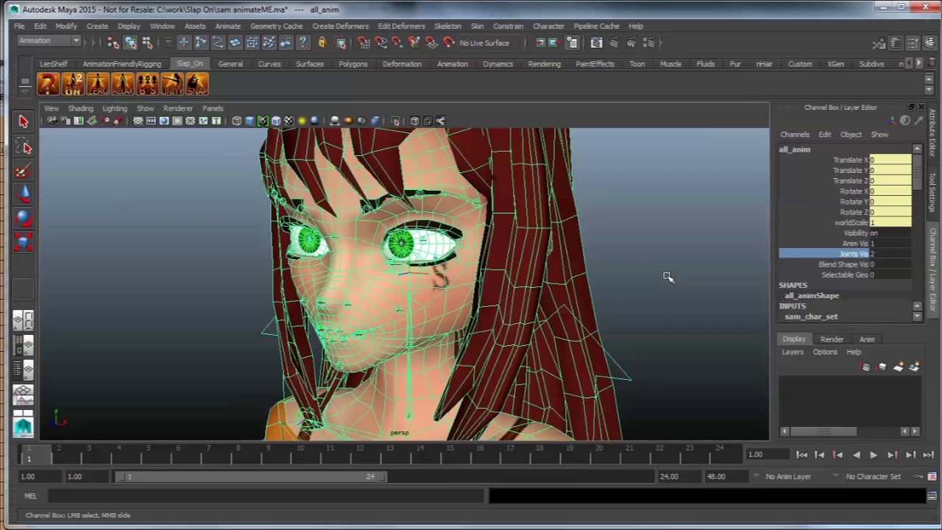
Step: Reselect the all_anim control, set Joints Vis to hide the joints, and clear the selection
left_click(696, 348)
right_click_drag(696, 348, 471, 353, "alt")
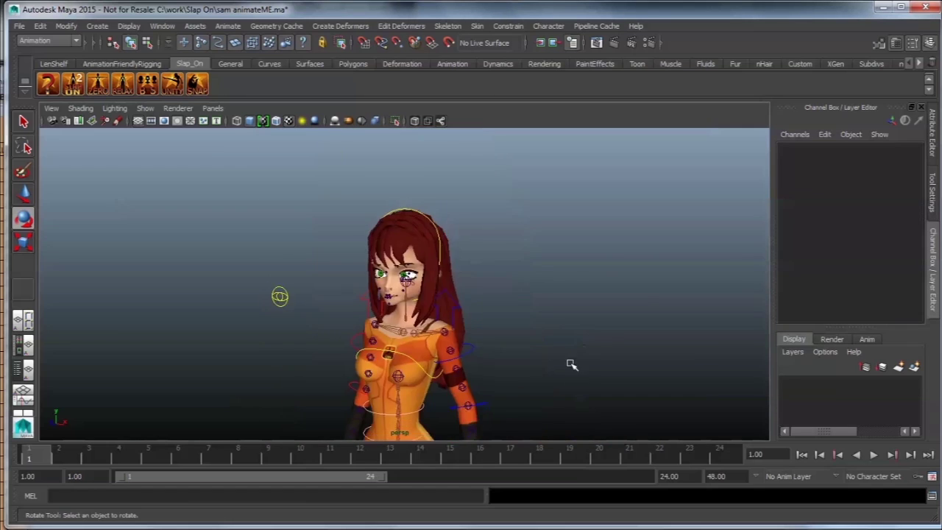
right_click_drag(572, 363, 286, 341, "alt")
key("e")
left_click(450, 401)
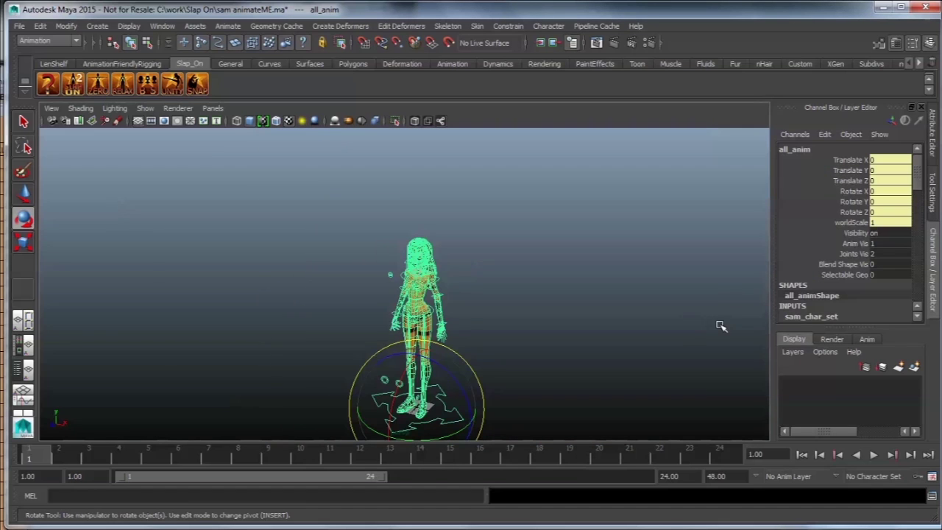
left_click(852, 243)
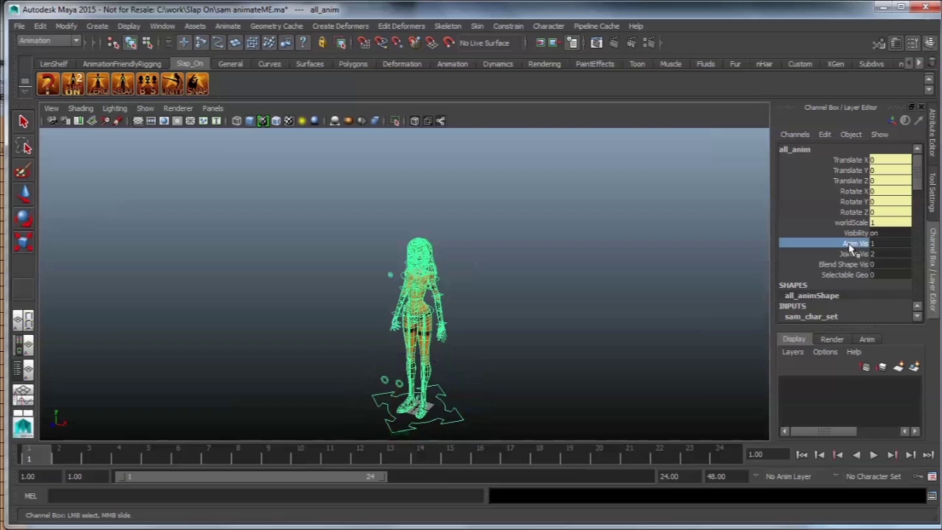
left_click_drag(853, 255, 849, 244)
left_click(846, 255)
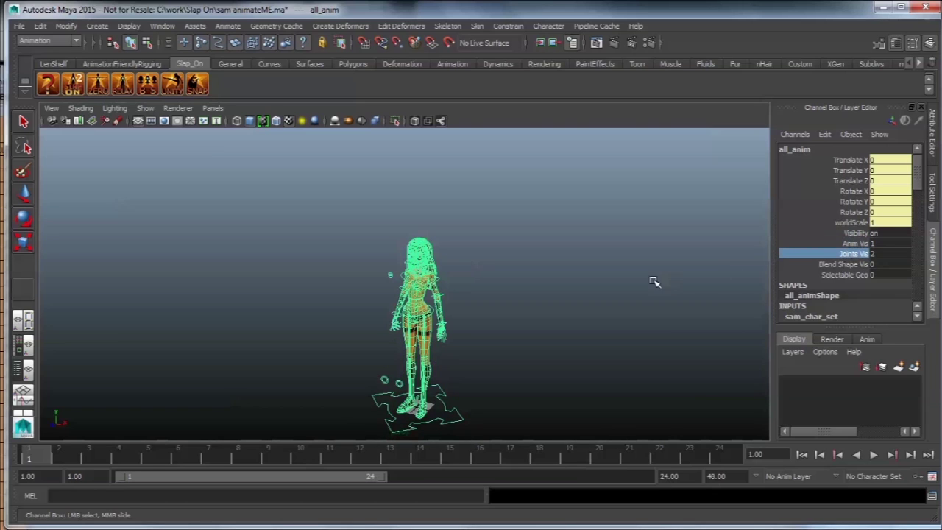
middle_click_drag(652, 278, 492, 293)
left_click(493, 301)
Step: Select the left lower arm FK control to check its channels, and clear the selection
right_click_drag(493, 303, 506, 346, "alt")
left_click_drag(506, 346, 444, 351, "alt")
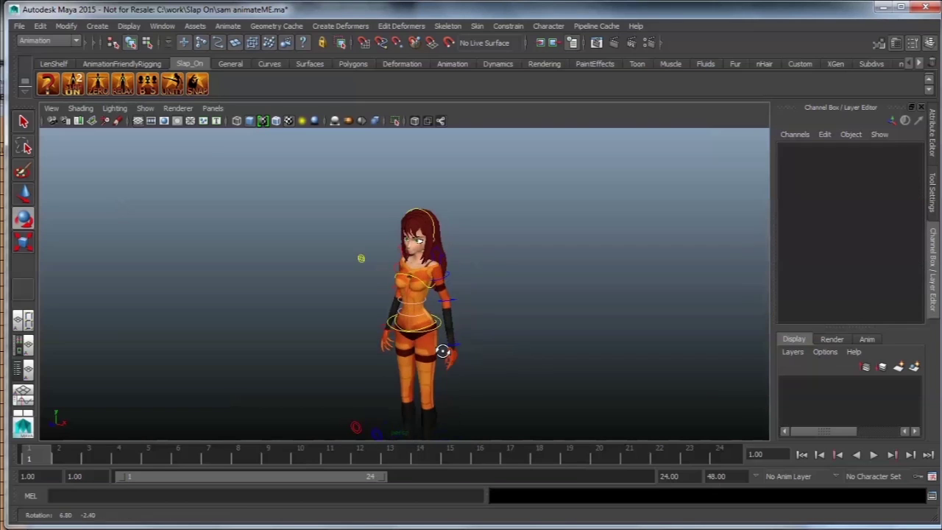
middle_click_drag(442, 348, 417, 328, "alt")
right_click_drag(416, 328, 465, 337, "alt")
left_click(434, 280)
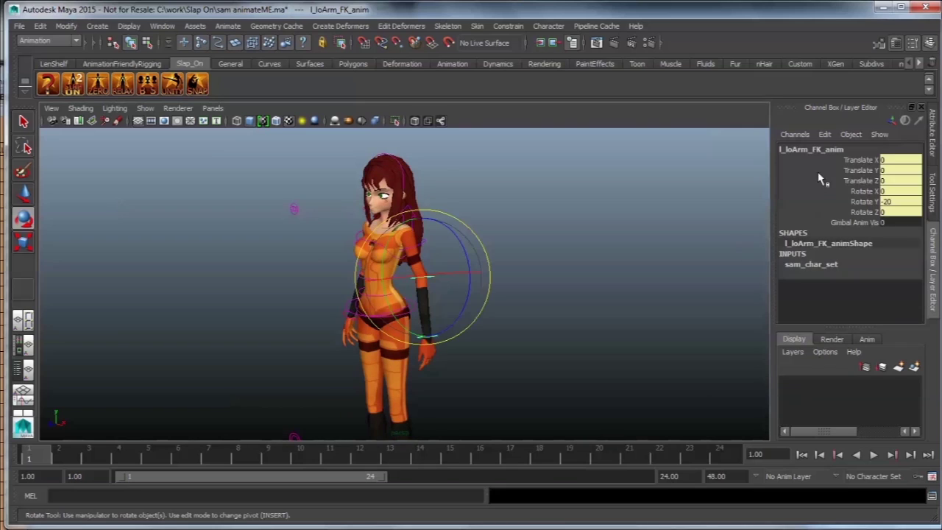
left_click(485, 357)
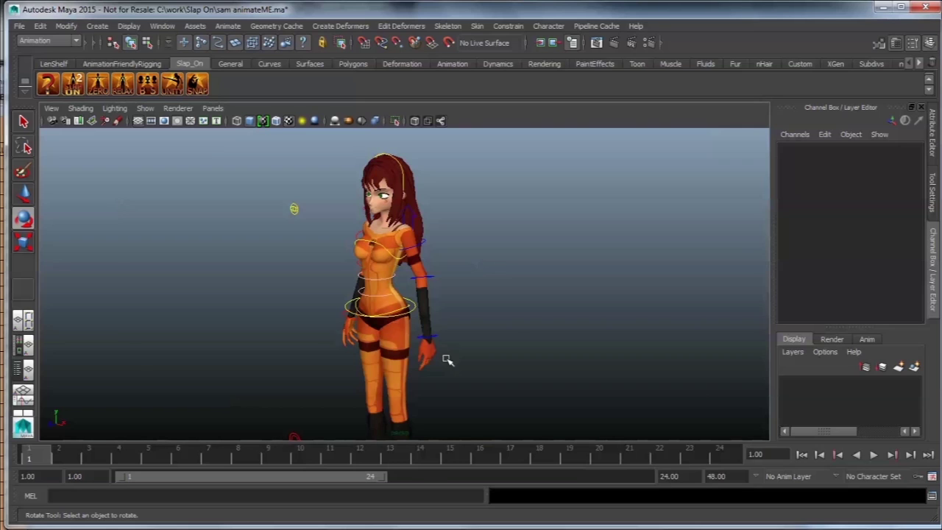
Step: Select the all_anim control and set its Selectable Geo attribute to 1
middle_click_drag(480, 351, 464, 214, "alt")
left_click(432, 354)
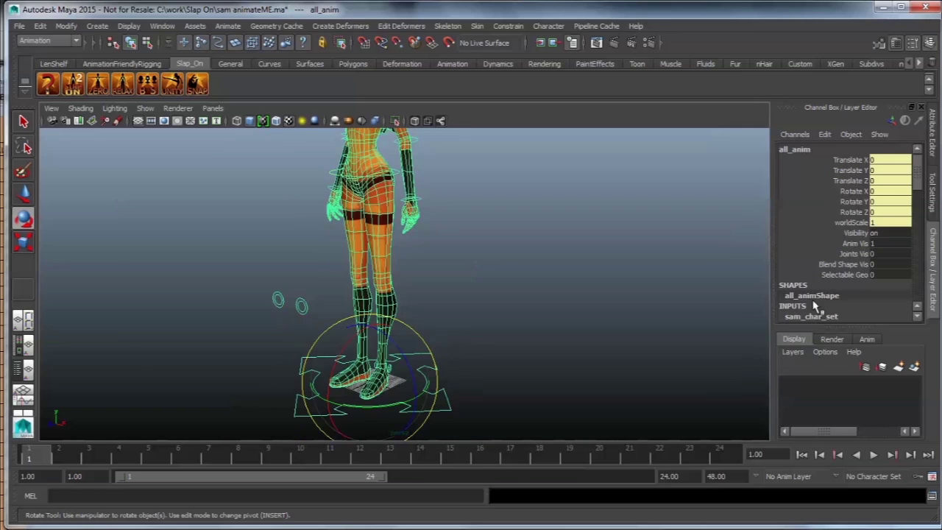
left_click(853, 274)
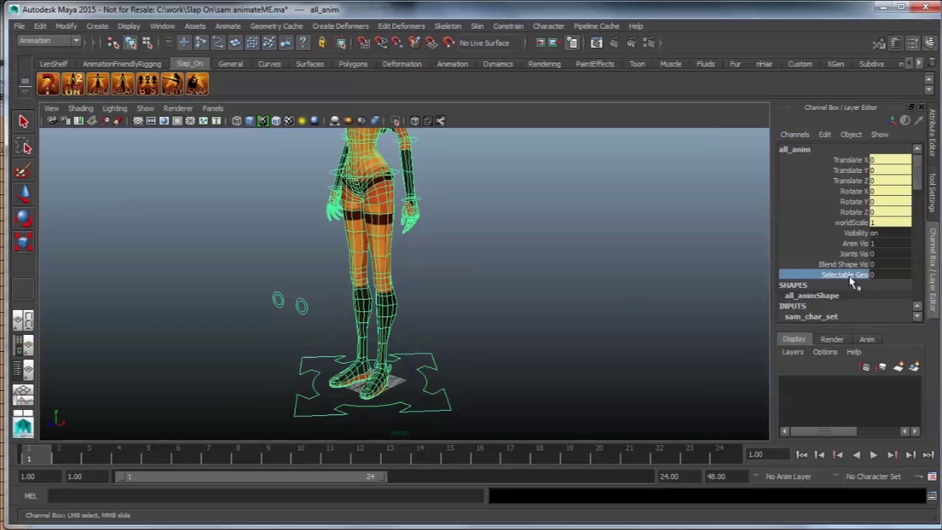
left_click_drag(519, 302, 459, 344, "alt")
middle_click_drag(572, 292, 577, 292)
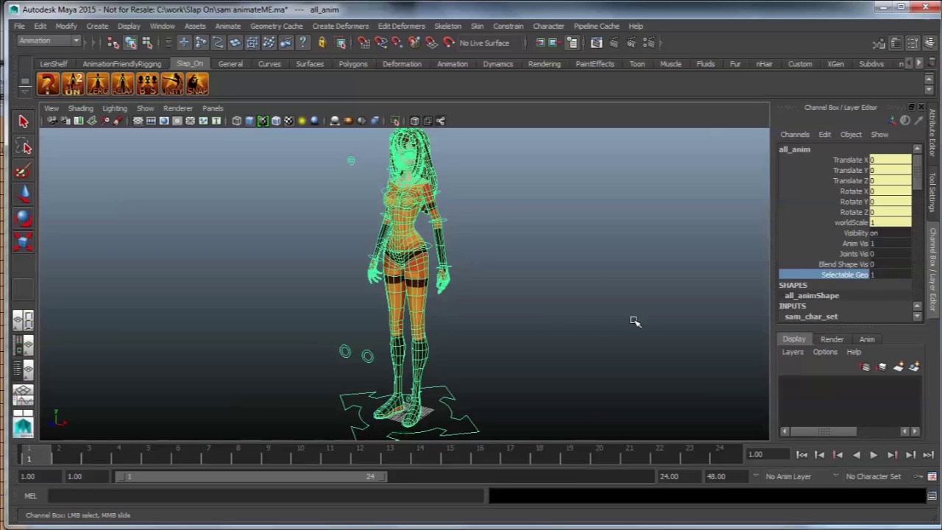
Step: Test geometry selection by picking the body mesh and the character's face
left_click(438, 315)
left_click(412, 312)
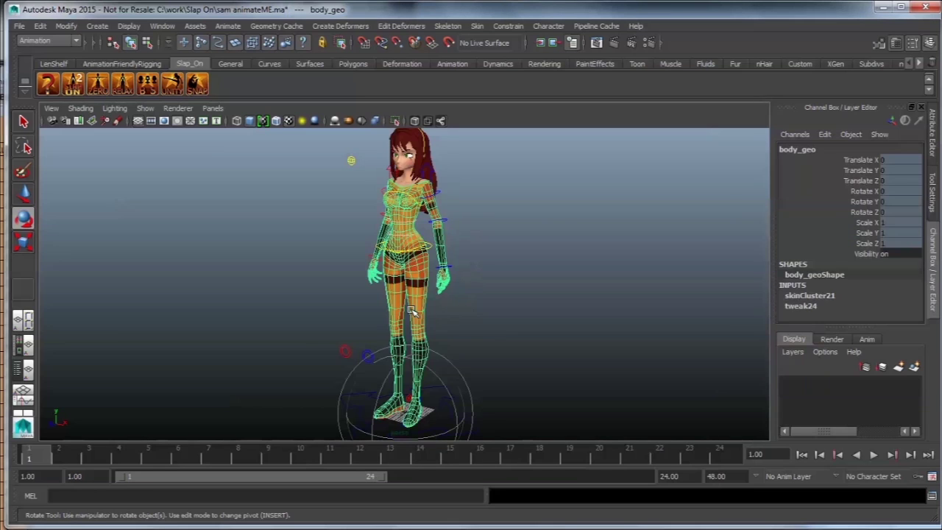
left_click(400, 159)
Step: Return to the all_anim control's Selectable Geo attribute and clear the selection
left_click(456, 414)
left_click(456, 414)
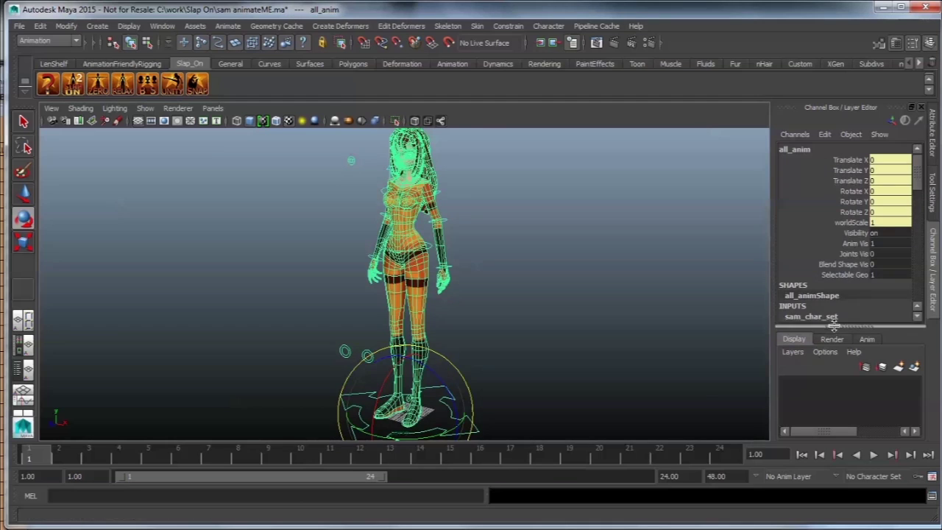
left_click(838, 274)
left_click(496, 376)
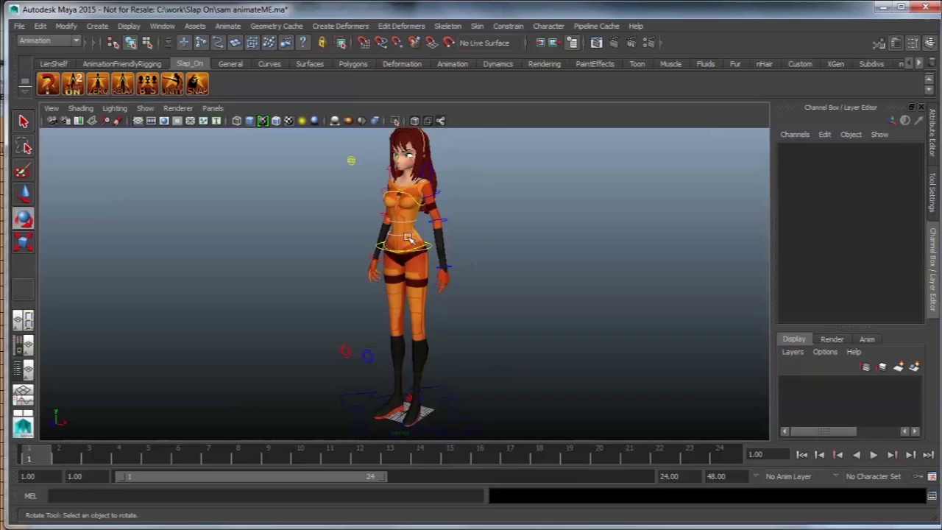
Step: Switch to the Rotate tool, test picking on the character's hips and legs, and hide the extra interface elements
key("e")
left_click(408, 245)
left_click(419, 351)
key("ctrl+space")
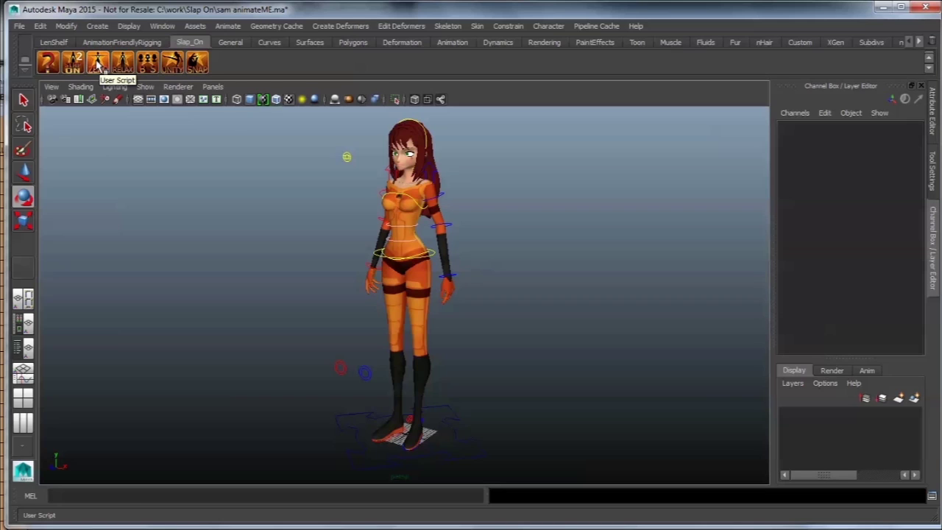
Step: Put the rig into its zero T-pose, return it to the relaxed pose, and inspect the character
left_click(98, 64)
mouse_move(330, 395)
left_mouse_down("alt")
mouse_move(626, 389)
mouse_move(348, 400)
mouse_move(358, 385)
mouse_move(511, 380)
mouse_move(326, 382)
left_mouse_up("alt")
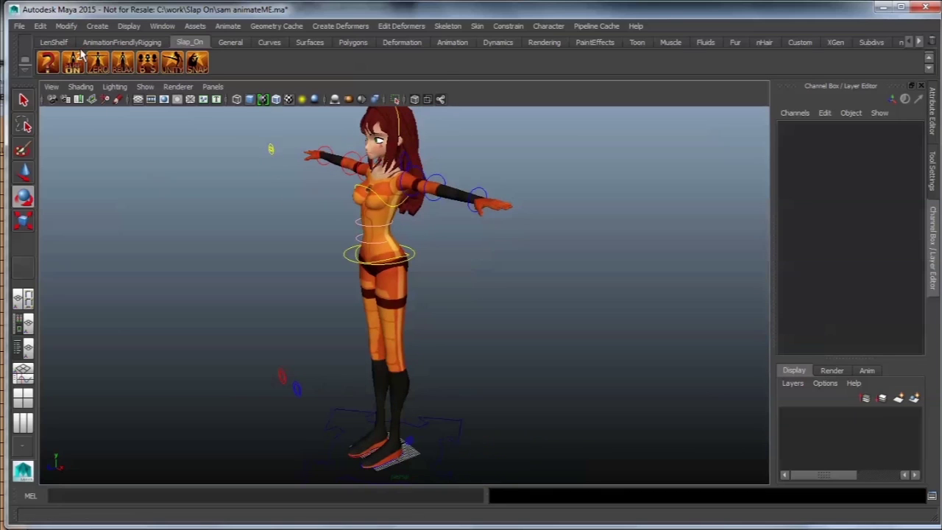
left_click(122, 63)
left_click_drag(189, 456, 353, 290, "alt")
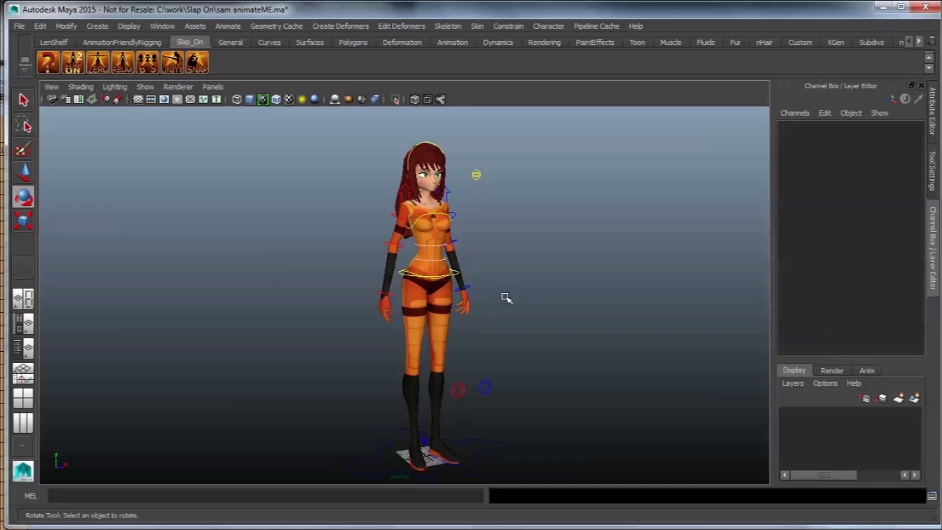
left_click_drag(526, 184, 514, 289, "alt")
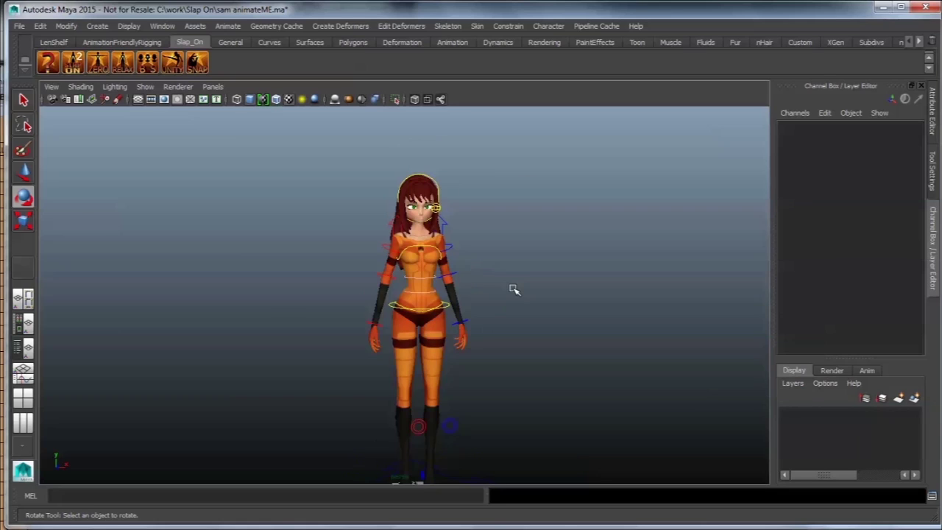
Step: Select the head_anim control and set its Face Anim Vis attribute to 1
left_click(433, 178)
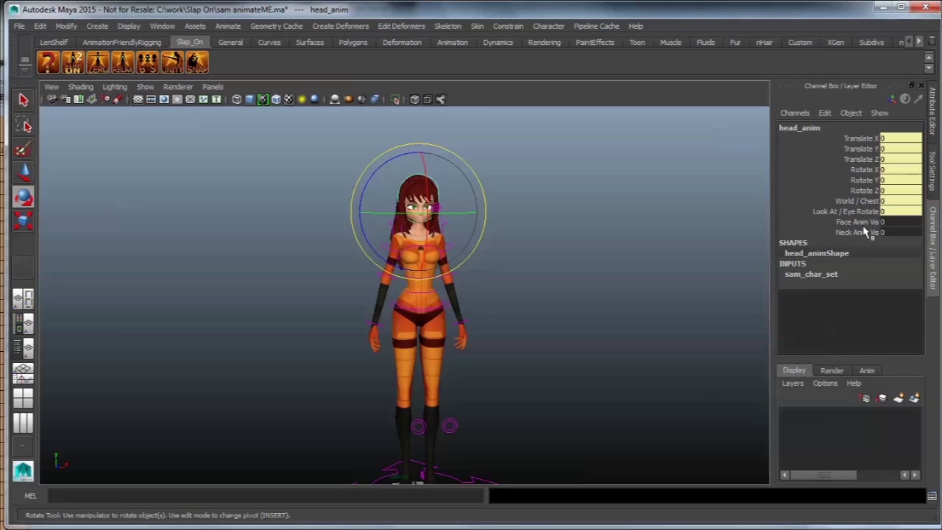
left_click(784, 351)
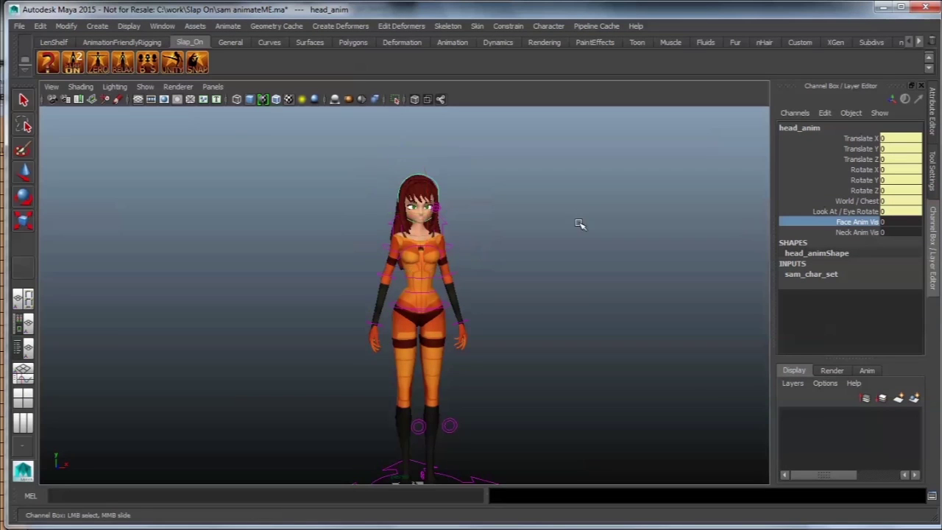
middle_click_drag(475, 253, 479, 252)
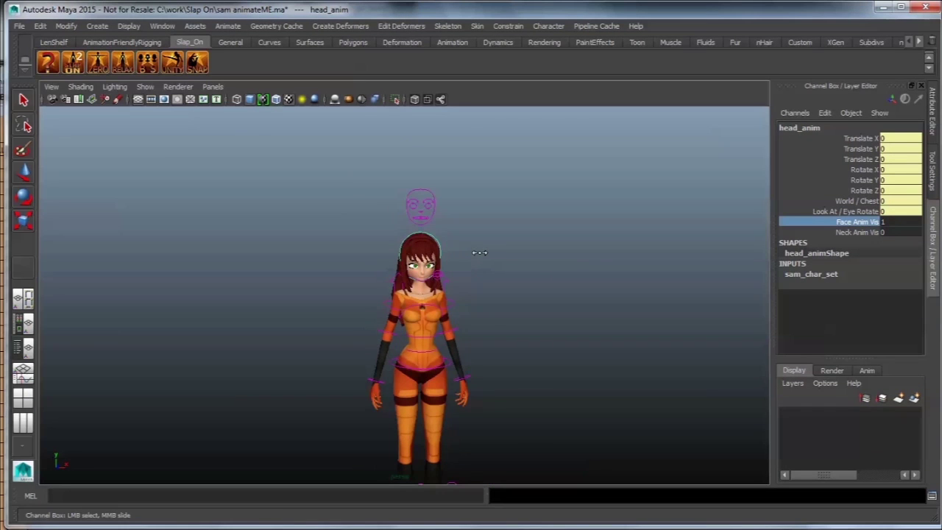
Step: Select the face_rig_anim control above the head and look through its facial expression channels
left_click_drag(446, 238, 473, 229, "alt")
right_click_drag(473, 229, 608, 331, "alt")
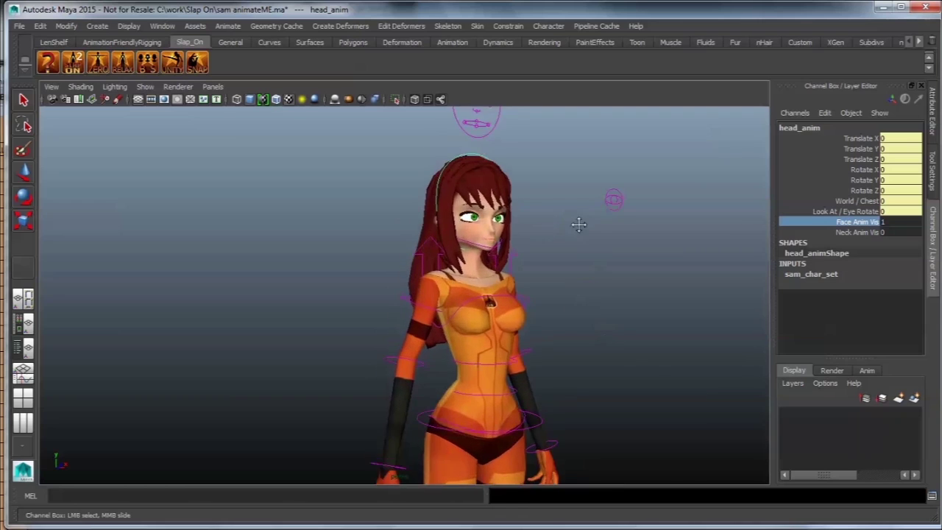
middle_click_drag(579, 225, 514, 341, "alt")
right_click_drag(514, 340, 603, 362, "alt")
middle_click_drag(603, 362, 567, 316, "alt")
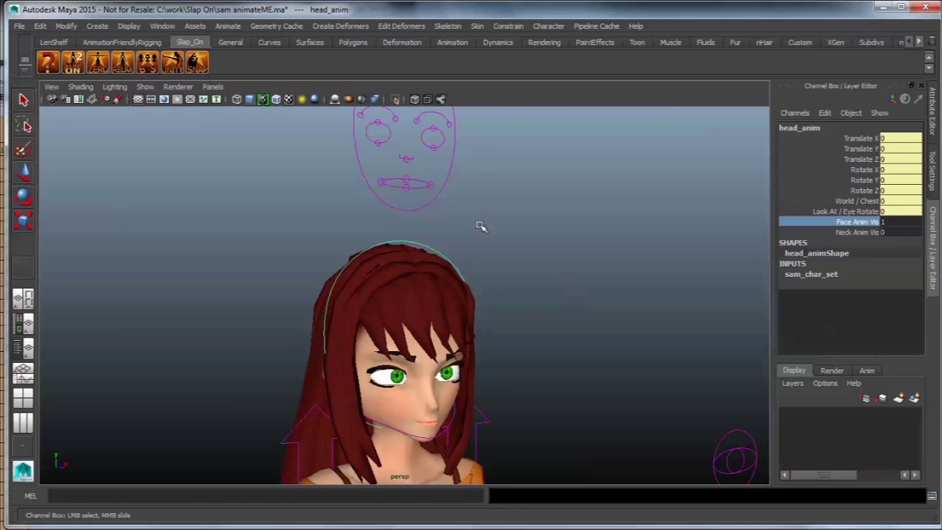
left_click_drag(448, 161, 473, 181)
middle_click_drag(482, 156, 475, 212, "alt")
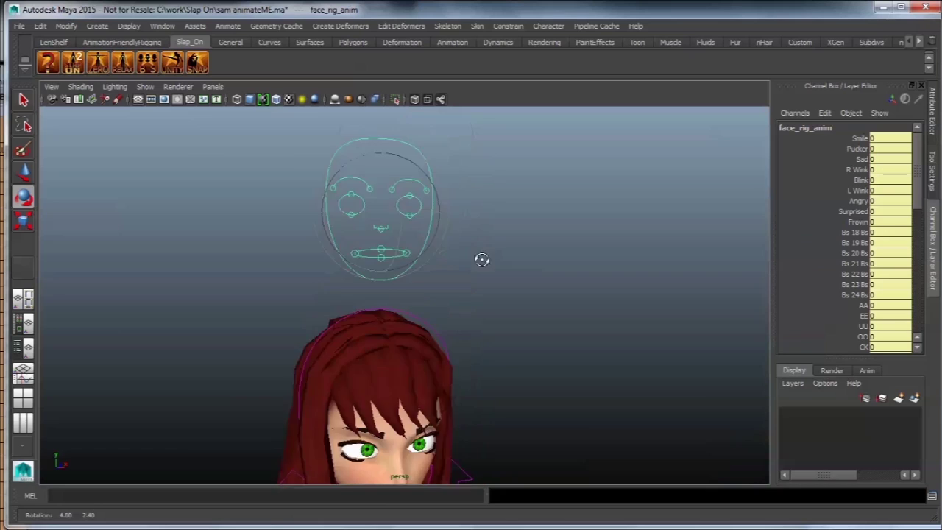
left_click_drag(481, 259, 416, 232, "alt")
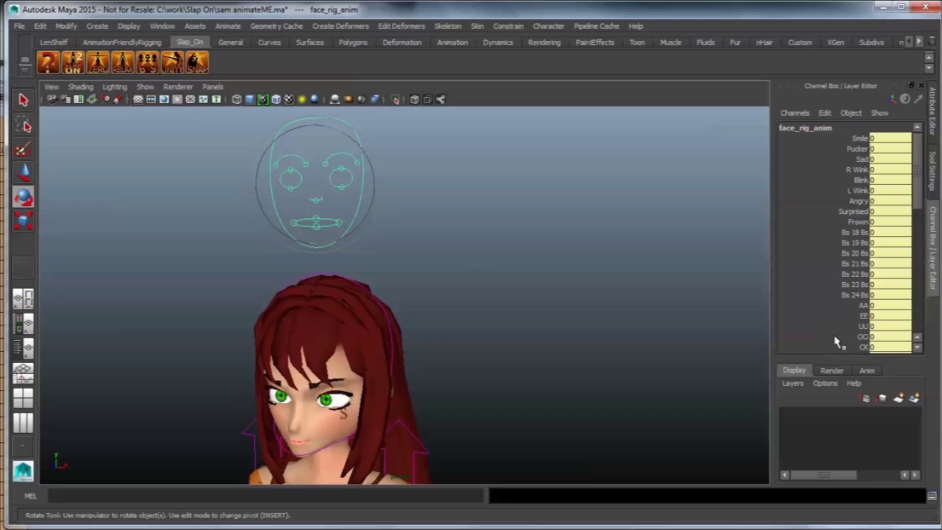
mouse_move(917, 202)
left_mouse_down()
mouse_move(920, 225)
mouse_move(919, 197)
left_mouse_up()
Step: Select the all_anim control at the character's feet and set its Blend Shape Vis attribute to 1
right_click_drag(529, 287, 367, 354, "alt")
middle_click_drag(416, 399, 449, 301, "alt")
right_click_drag(515, 320, 387, 352, "alt")
middle_click_drag(419, 449, 421, 360, "alt")
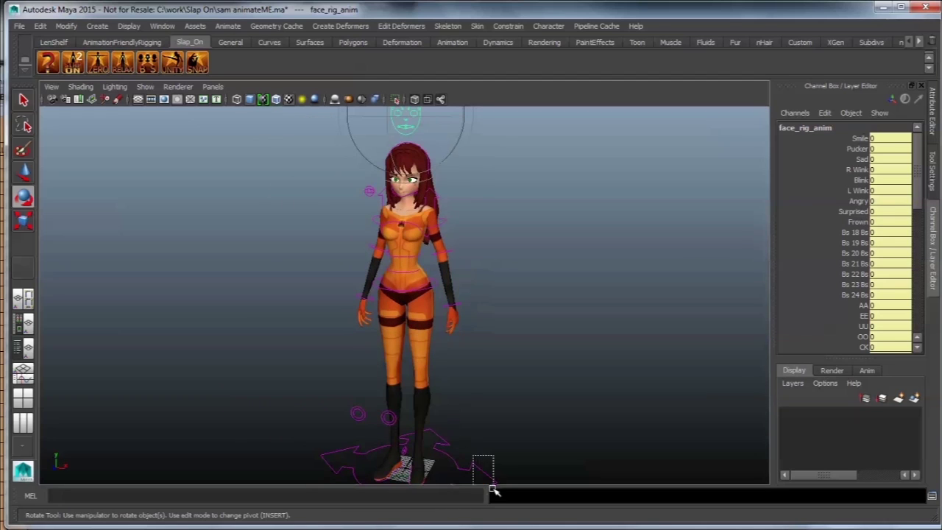
left_click_drag(493, 490, 492, 489)
left_click(841, 243)
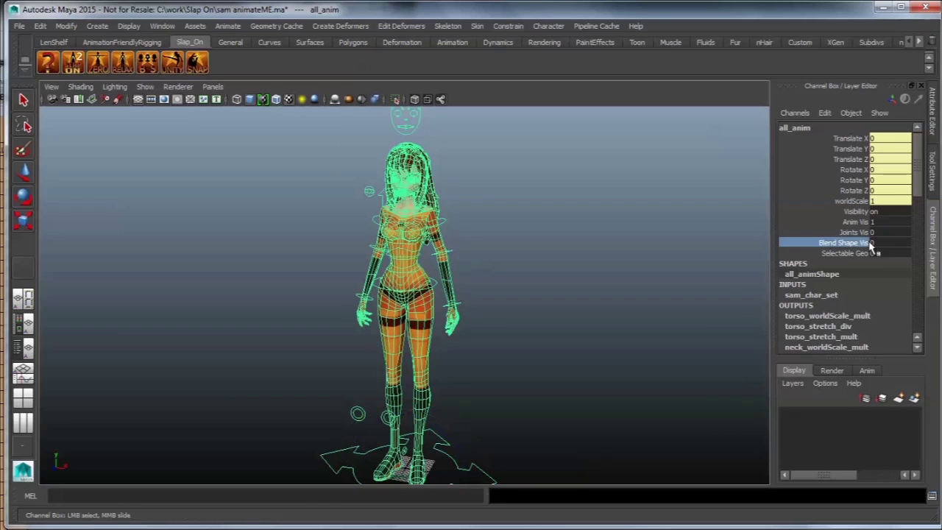
right_click_drag(478, 320, 401, 394, "alt")
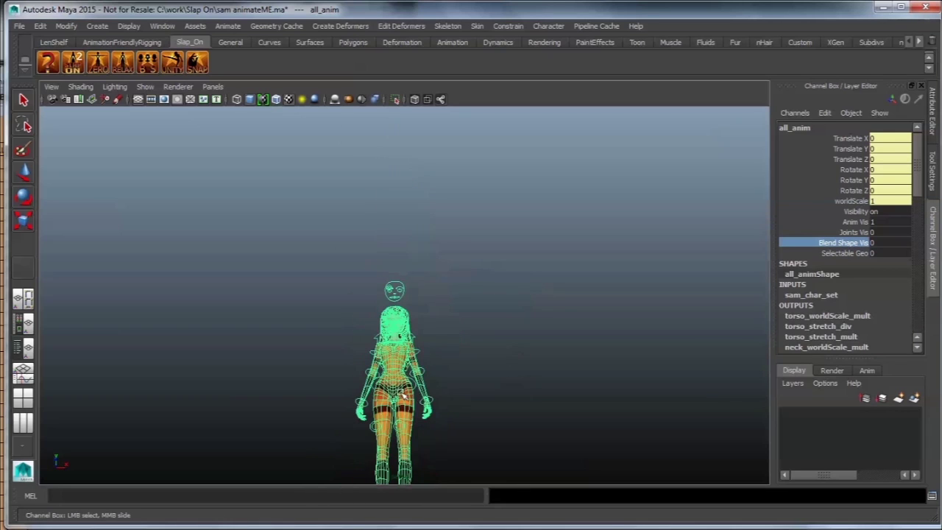
middle_click_drag(540, 334, 554, 334)
Step: Clear the selection and inspect the blend shape heads above the character, framing the r_wink_bs head
middle_click_drag(541, 230, 527, 522, "alt")
middle_click_drag(507, 147, 520, 204, "alt")
left_click_drag(519, 204, 520, 294, "alt")
left_click(519, 294)
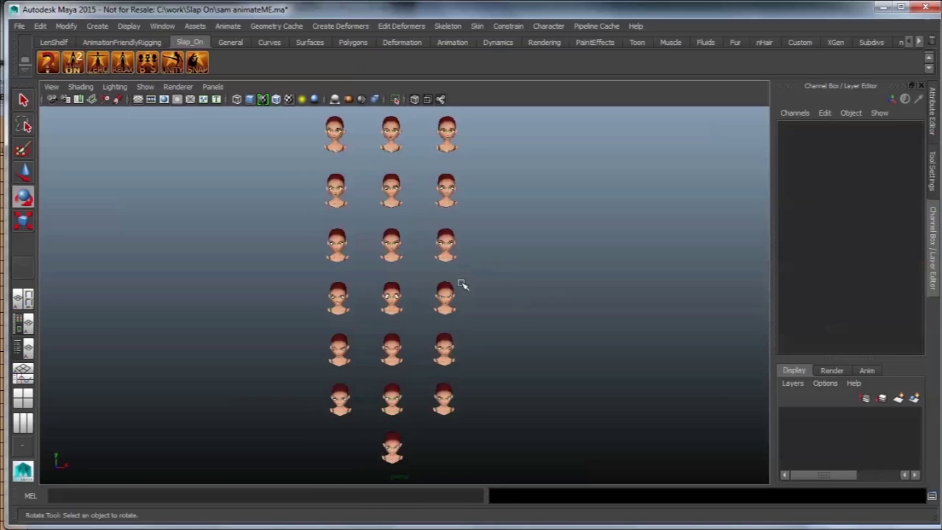
mouse_move(463, 284)
right_mouse_down("alt")
mouse_move(581, 358)
mouse_move(445, 385)
mouse_move(515, 369)
mouse_move(762, 457)
right_mouse_up("alt")
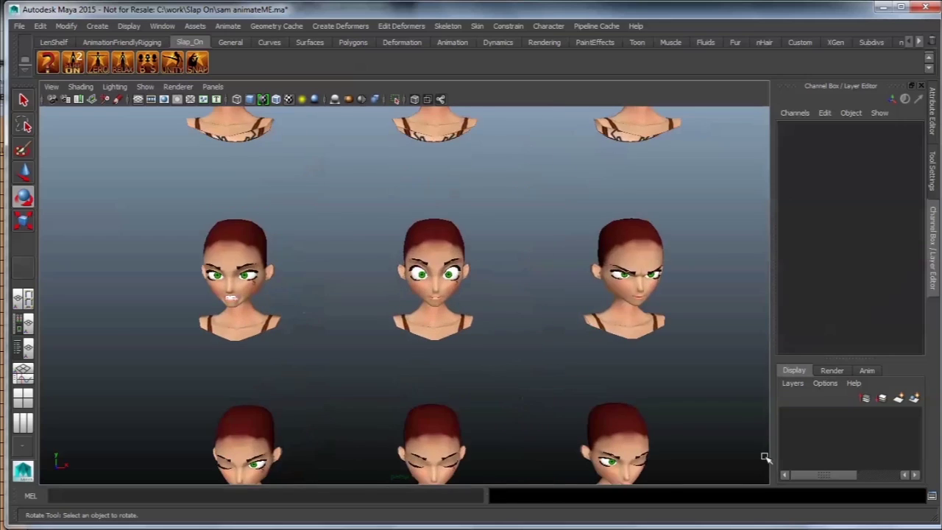
middle_click_drag(762, 456, 826, 399, "alt")
left_click(320, 358)
key("f")
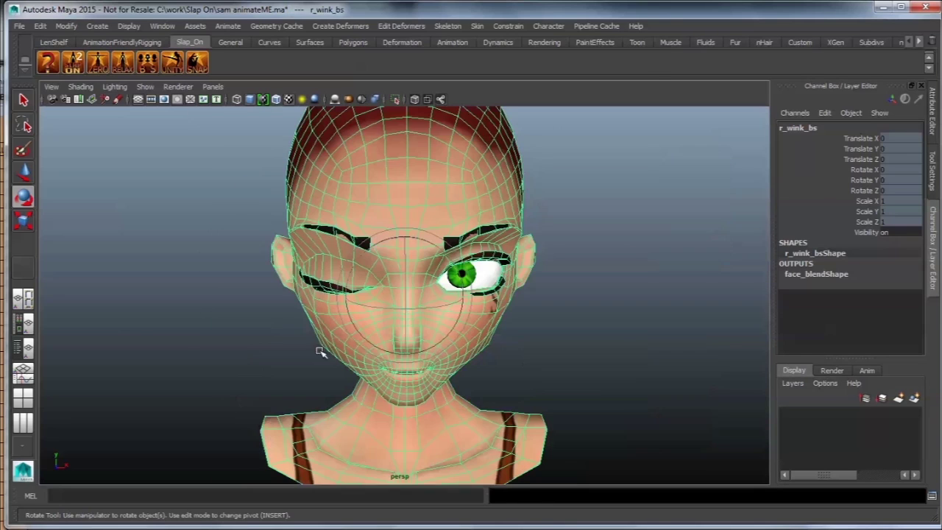
Step: Deselect the wink head and examine the sculpted expressions on the other blend shape heads row by row
left_click(160, 345)
right_click_drag(500, 327, 380, 351, "alt")
middle_click_drag(513, 361, 589, 105, "alt")
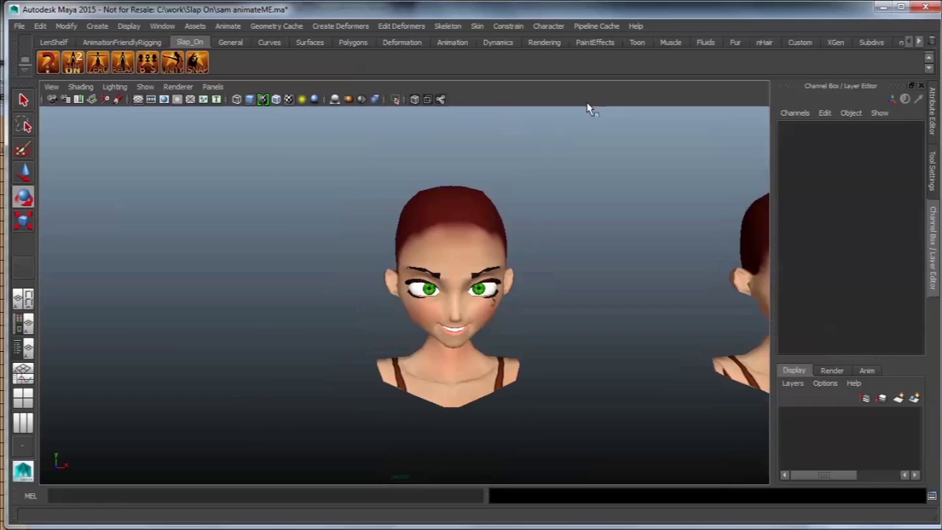
left_click_drag(648, 301, 219, 308, "alt")
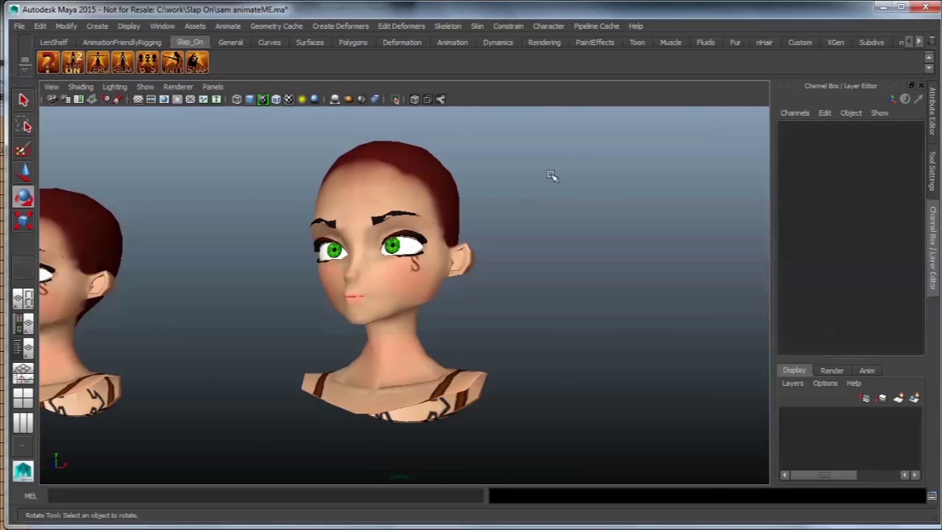
middle_click_drag(552, 175, 549, 456, "alt")
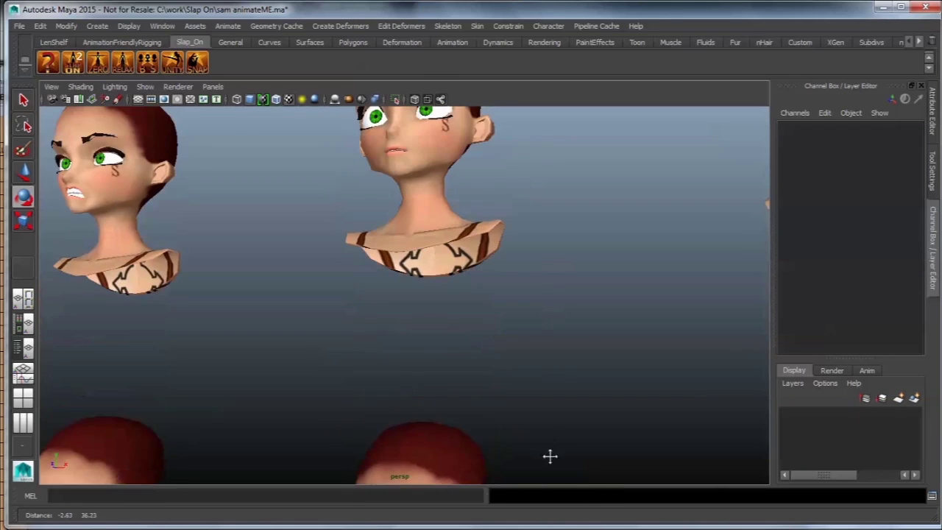
middle_click_drag(542, 177, 541, 358, "alt")
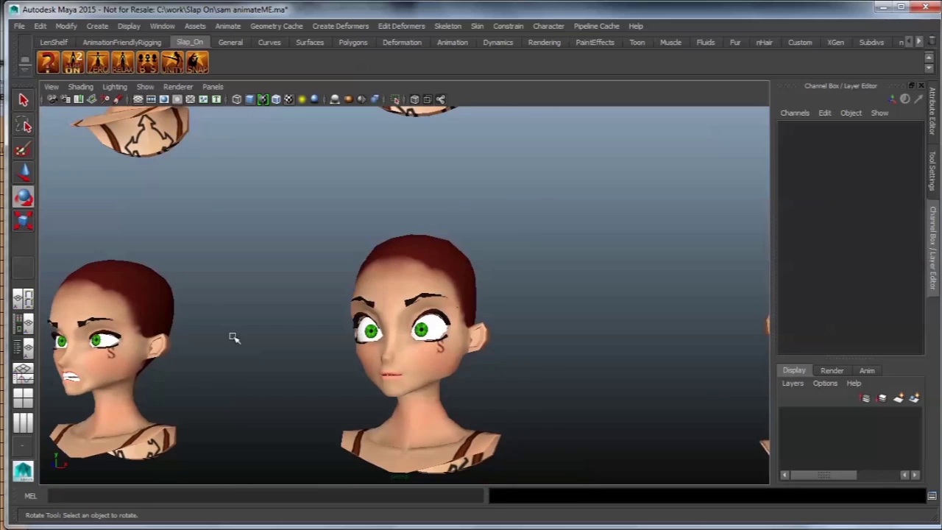
middle_click_drag(234, 336, 313, 430, "alt")
middle_click_drag(297, 269, 354, 386, "alt")
middle_click_drag(334, 213, 361, 353, "alt")
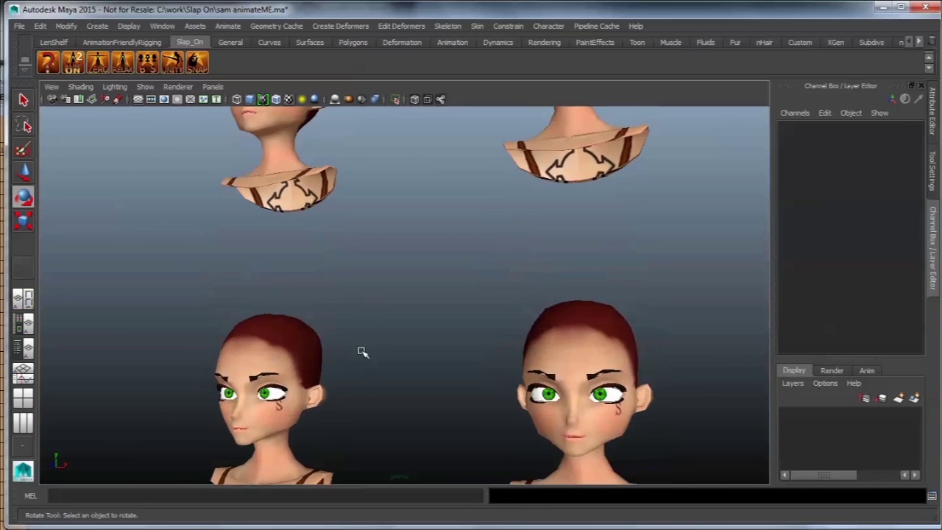
Step: Select the two rows of spare blend shape heads, including bs23_bs, to check their names, and clear the selection
right_click_drag(361, 353, 571, 366, "alt")
scroll(530, 331, "up", 8)
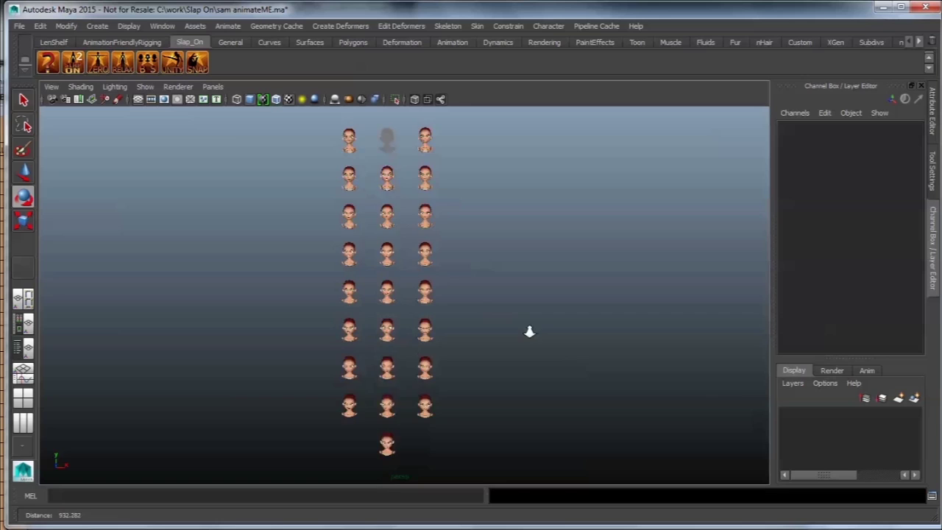
left_click_drag(245, 211, 474, 267)
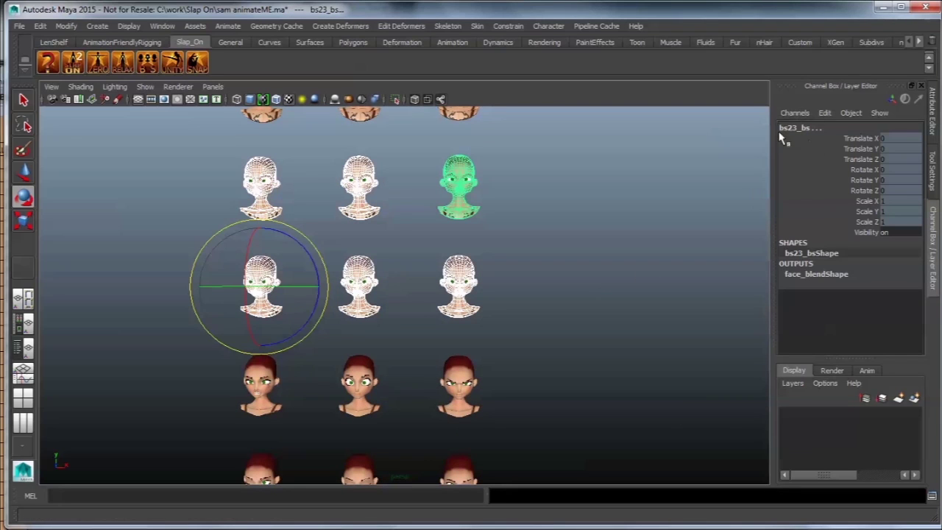
left_click(555, 335)
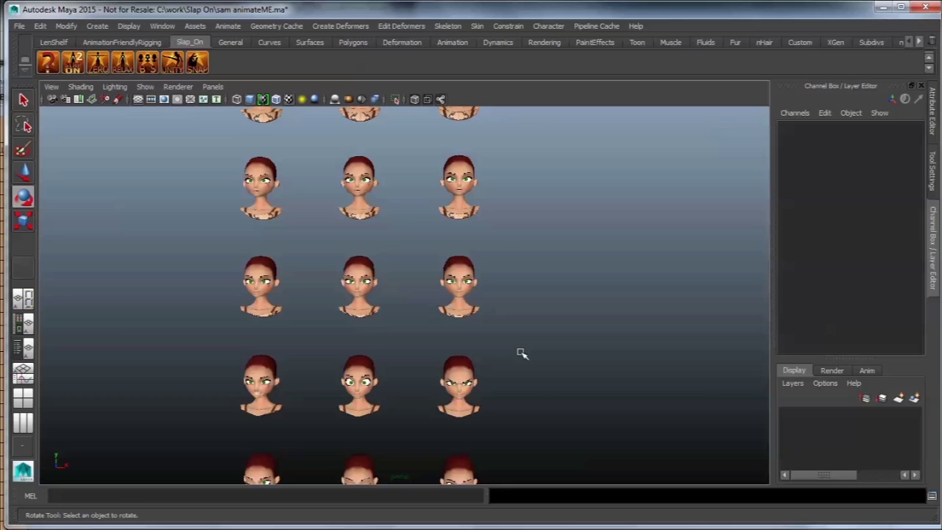
Step: Select the face_rig_anim control, try raising its Smile channel while viewing the face, and undo the change
middle_click_drag(504, 344, 514, 234, "alt")
right_click_drag(513, 274, 489, 286, "alt")
middle_click_drag(488, 286, 509, 123, "alt")
middle_click_drag(507, 416, 505, 303, "alt")
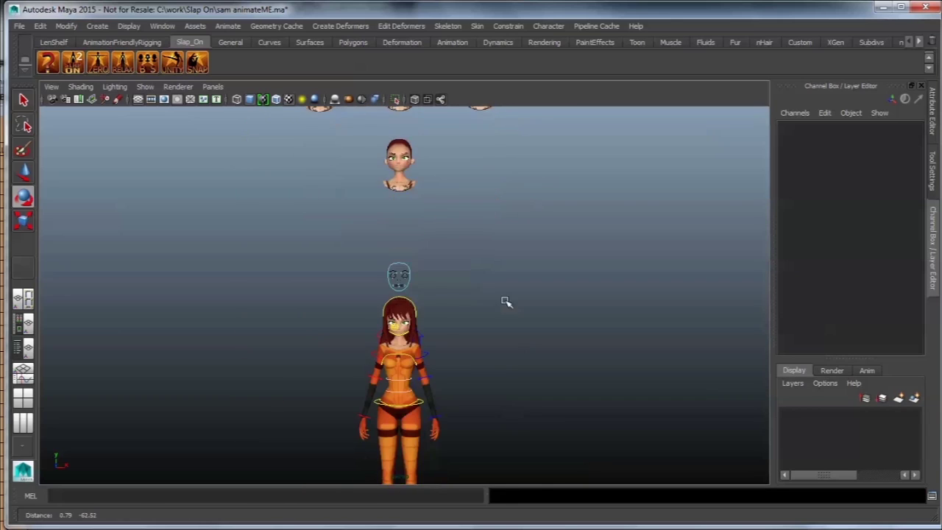
right_click_drag(506, 302, 585, 351, "alt")
left_click(417, 206)
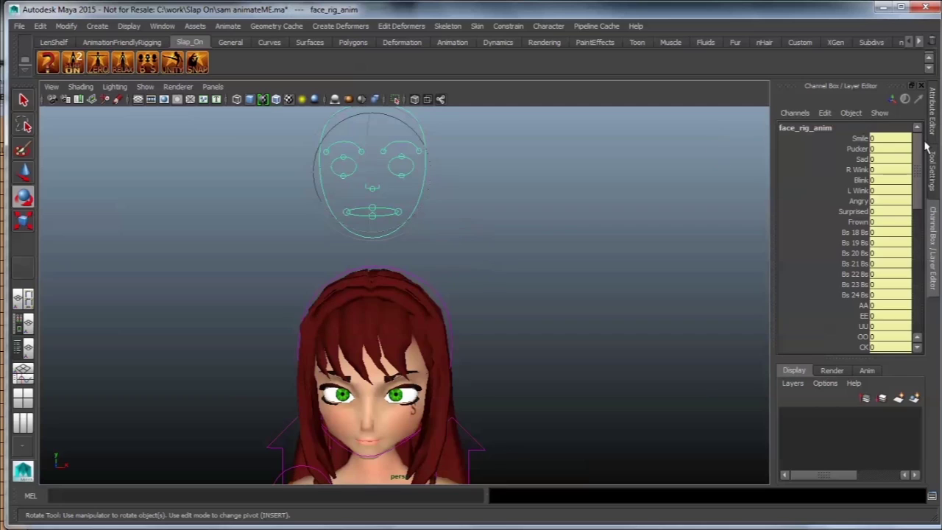
left_click(855, 140)
middle_click_drag(456, 361, 468, 232, "alt")
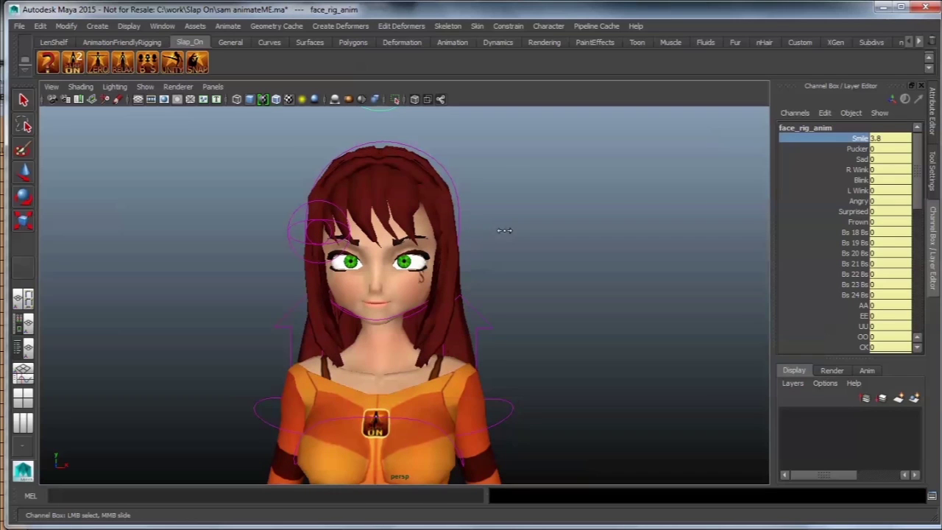
left_click_drag(595, 262, 519, 275, "alt")
key("ctrl+z")
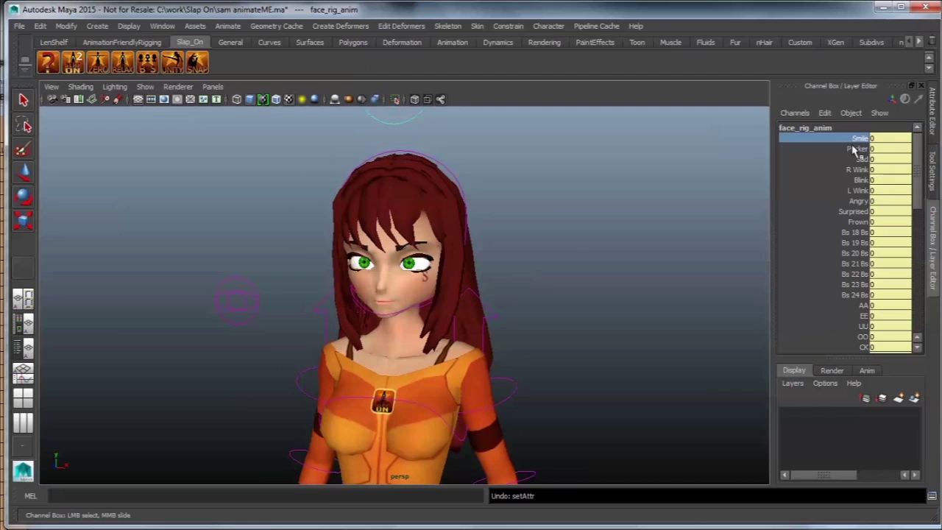
Step: Try the Pucker and Blink channels of the face_rig_anim control
left_click(857, 149)
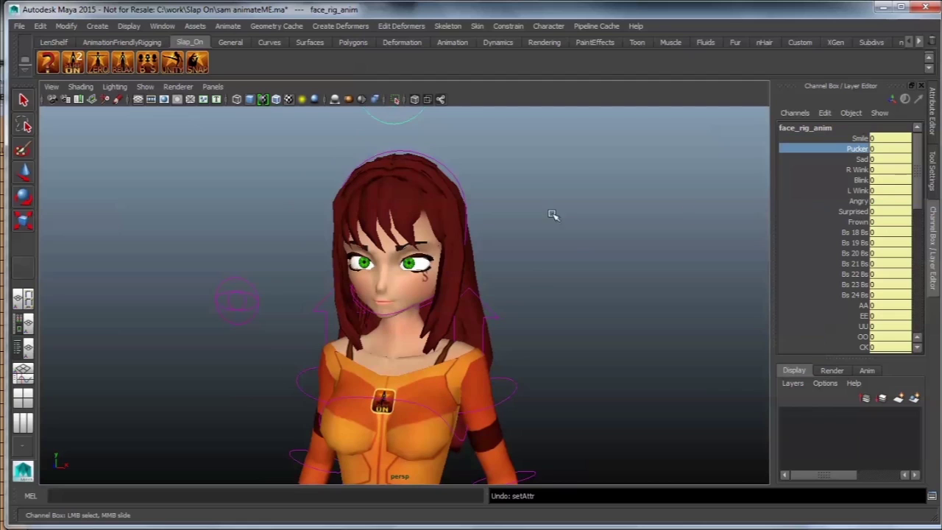
left_click(859, 181)
middle_click_drag(677, 209, 731, 213)
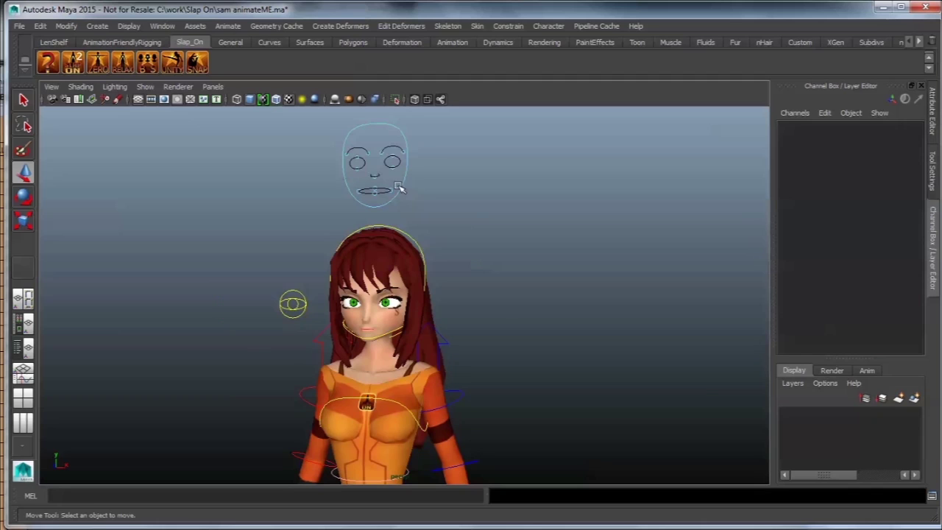
Step: Move the face_rig_anim control down beside the character's head, to about 20.7, 146.8, -4.3 cm
left_click(404, 200)
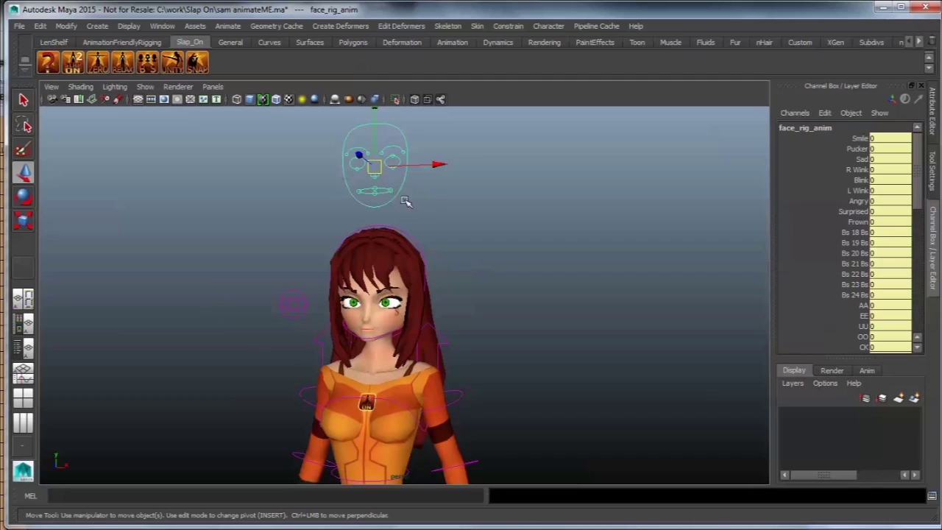
left_click_drag(375, 166, 479, 289)
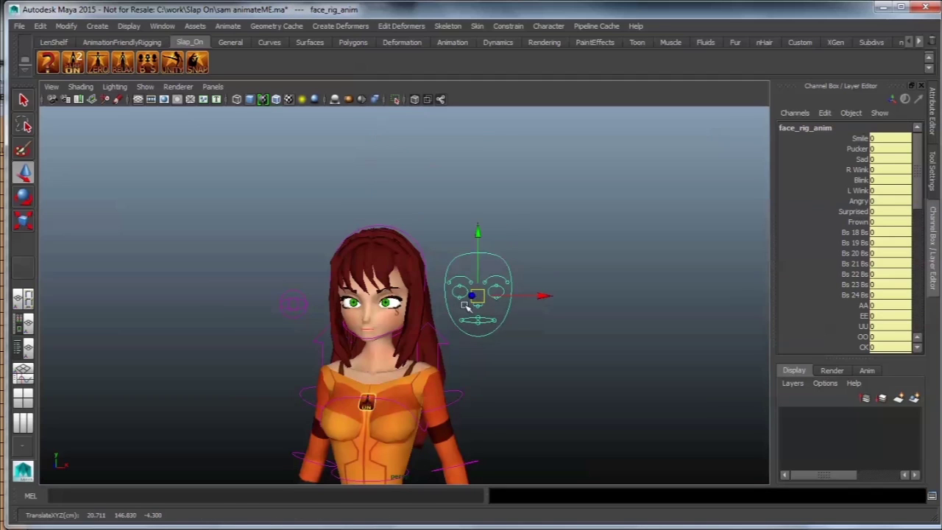
Step: Try moving the inner eyebrow controls, including face_l_brow_01_UI_anim, and undo the last move
right_click_drag(479, 289, 586, 395, "alt")
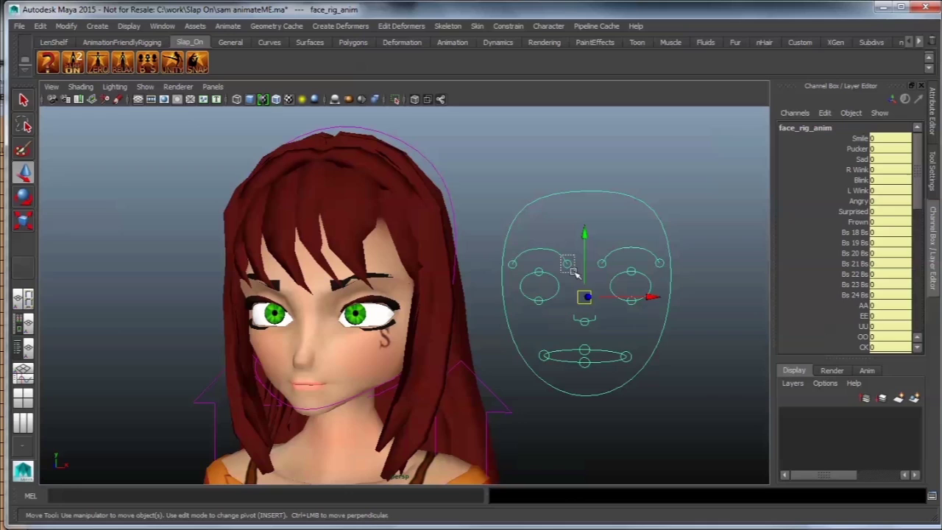
left_click(570, 265)
left_click_drag(569, 265, 599, 260)
left_click(601, 266)
key("ctrl+z")
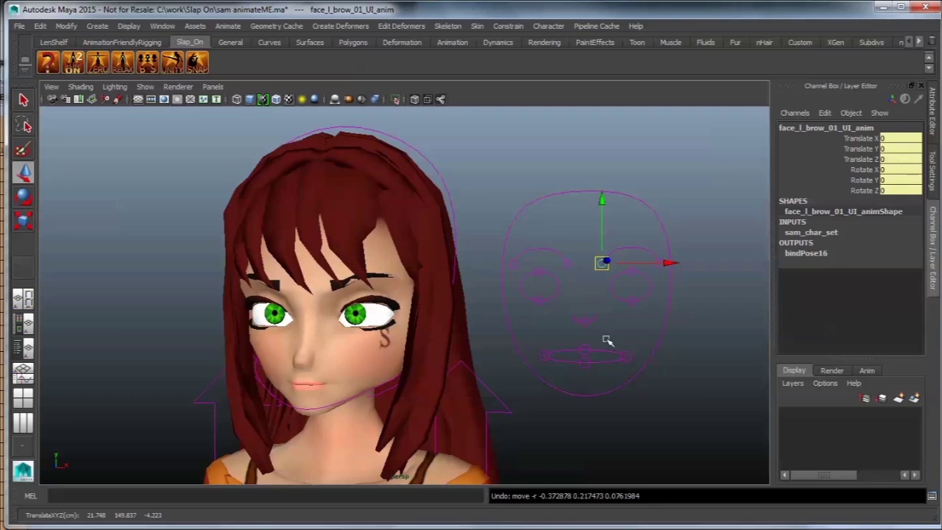
Step: Nudge the nose UI control slightly down and lower the left upper eyelid UI control to about -0.878 in Y
left_click(585, 317)
left_click_drag(586, 315, 586, 321)
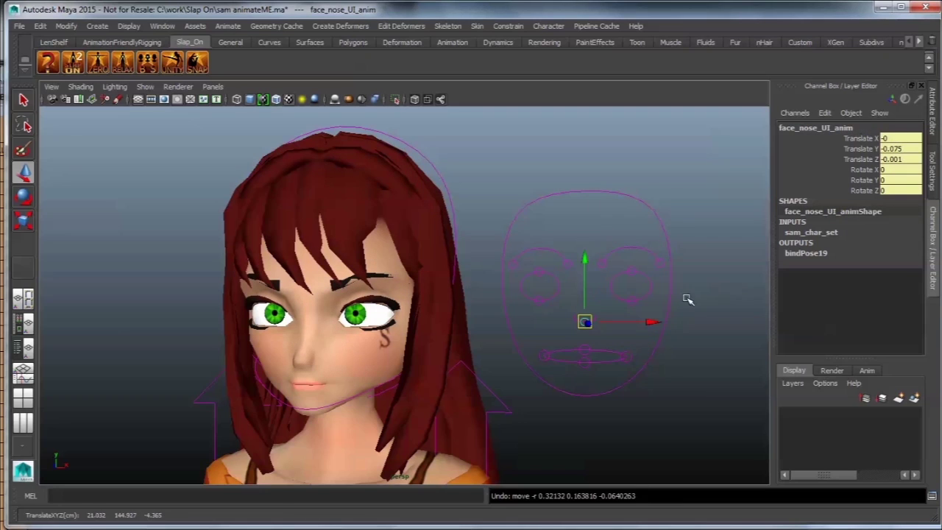
left_click(625, 271)
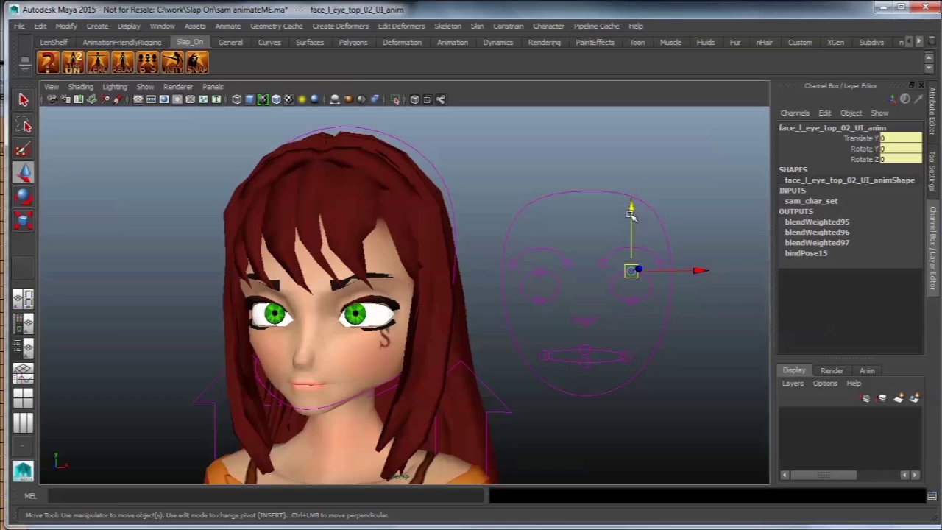
mouse_move(629, 214)
left_mouse_down()
mouse_move(633, 231)
mouse_move(645, 234)
mouse_move(636, 219)
left_mouse_up()
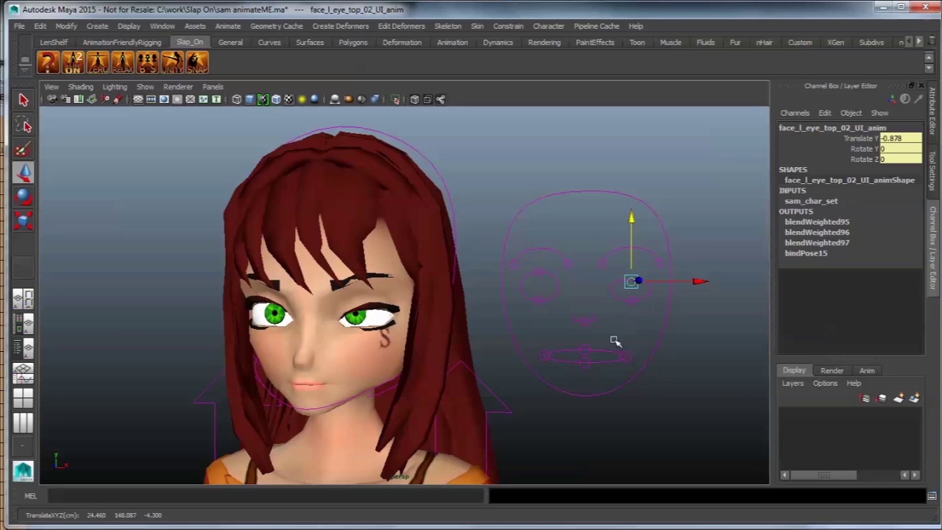
Step: Move the left lip corner UI control to about 0.794, 0.796, -1.236 and rotate it to about 19.4, 8.6, 4.0 degrees
left_click(626, 356)
mouse_move(625, 357)
left_mouse_down()
mouse_move(634, 343)
mouse_move(551, 368)
mouse_move(594, 359)
mouse_move(629, 365)
left_mouse_up()
left_click_drag(644, 318, 593, 377)
key("e")
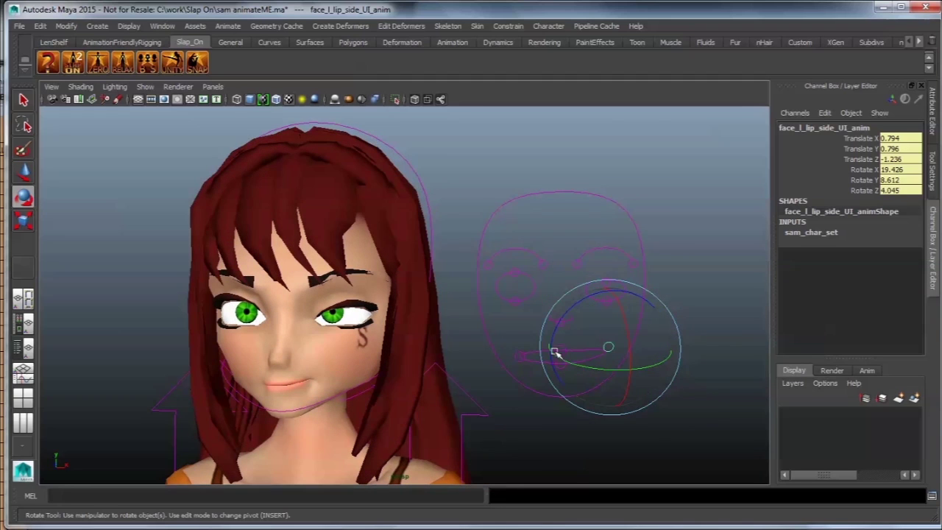
Step: Raise the middle upper-lip UI control to about 0.273 in Y
left_click(559, 351)
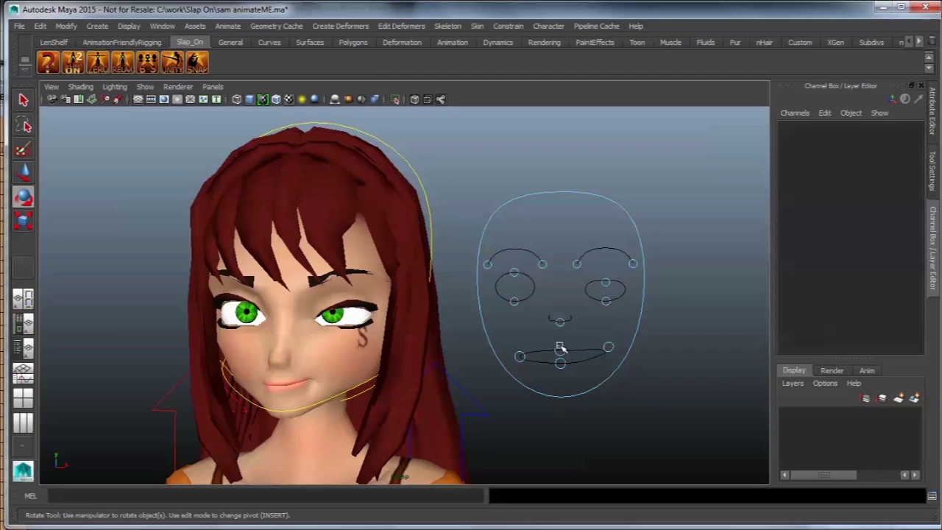
left_click(560, 351)
key("w")
left_click_drag(561, 311, 654, 290)
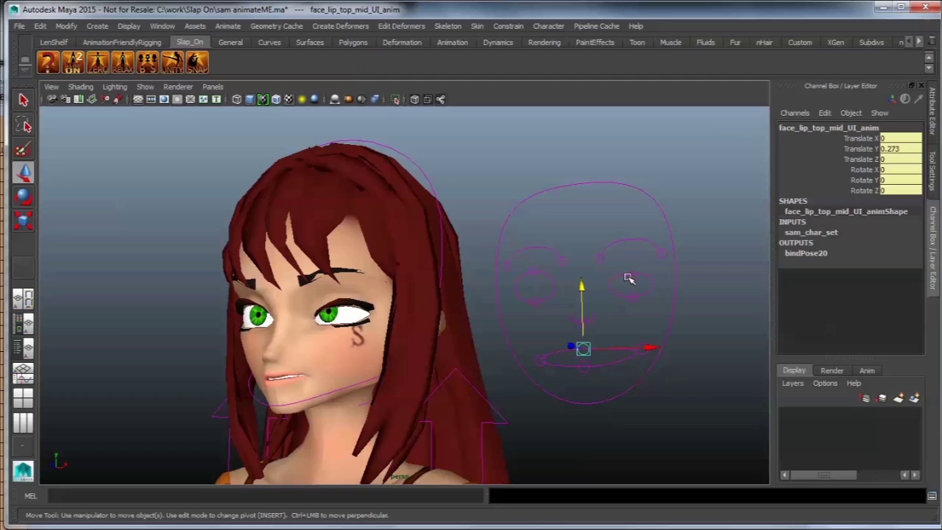
Step: Rotate the left upper eyelid UI control about 2 degrees in Z and lower the inner left eyebrow UI control
left_click(632, 280)
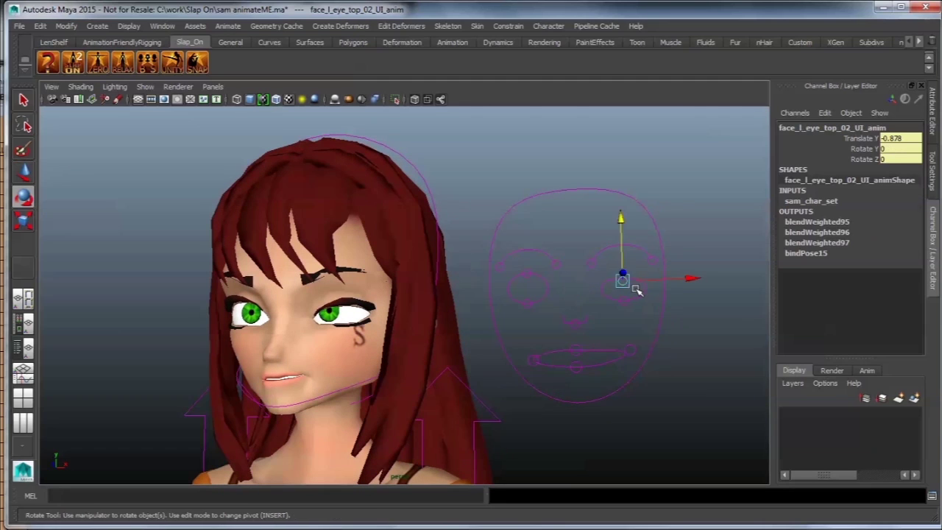
key("e")
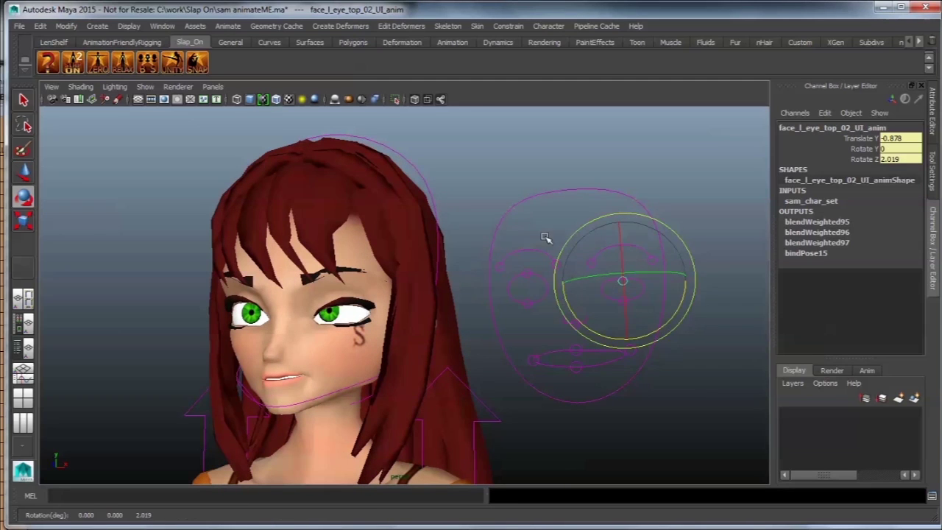
key("w")
left_click(588, 242)
left_click(590, 265)
left_click_drag(589, 222, 587, 230)
Step: Rotate the jaw_anim control in X to open the mouth slightly
left_click(346, 390)
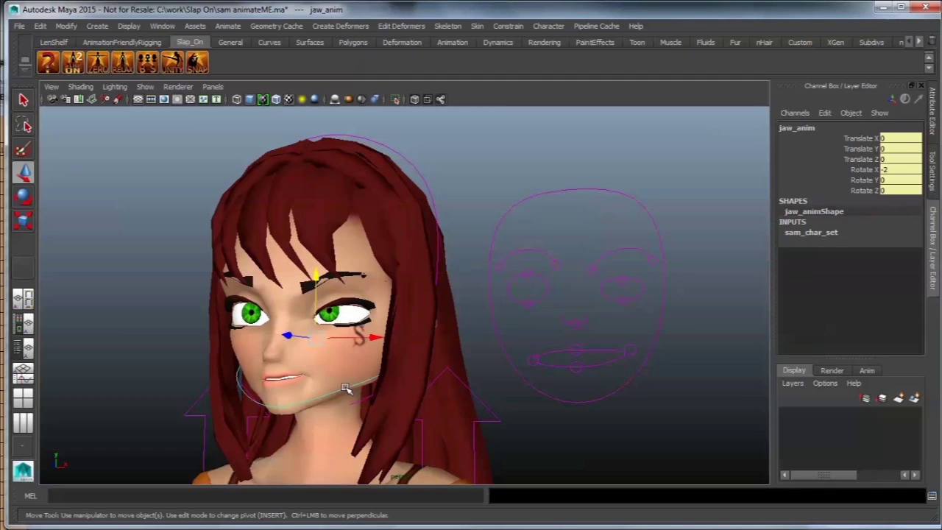
key("e")
left_click_drag(290, 294, 297, 301)
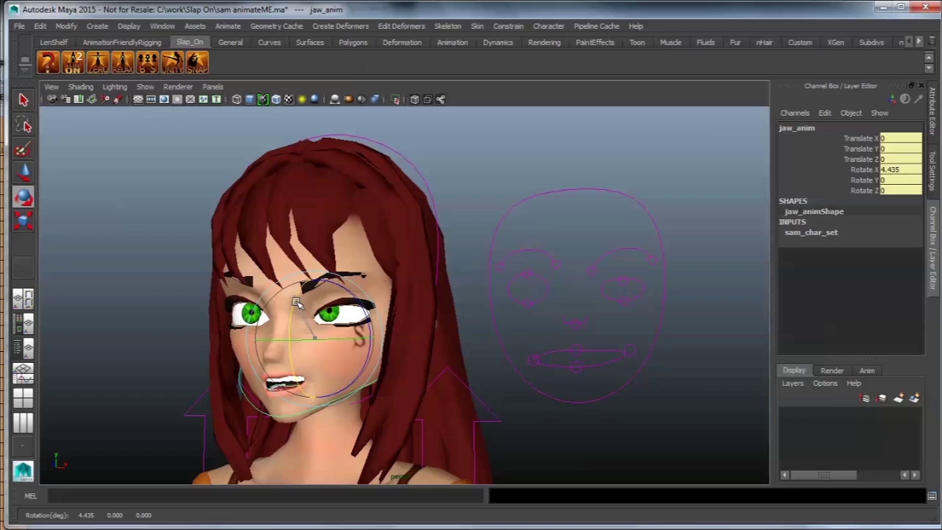
Step: Set the Face Anim Vis channel of the head_anim control to 2
left_click(431, 176)
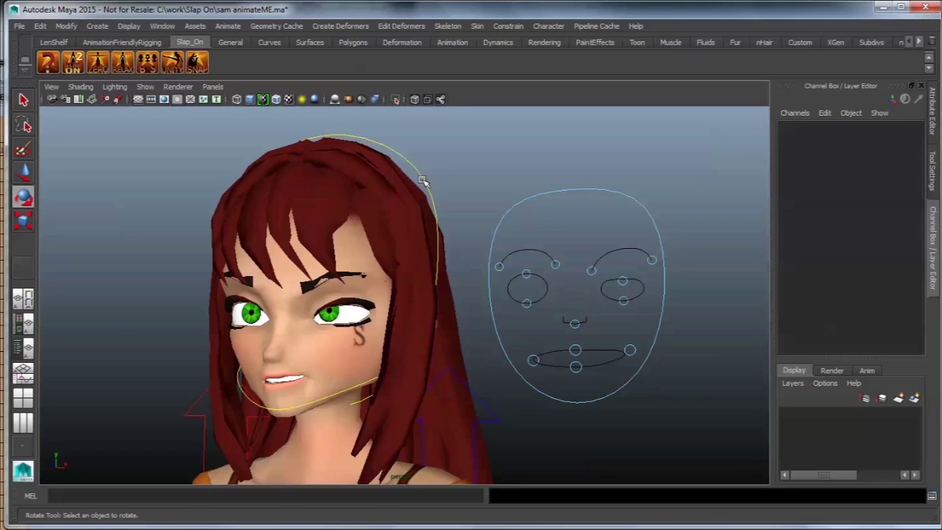
left_click(423, 181)
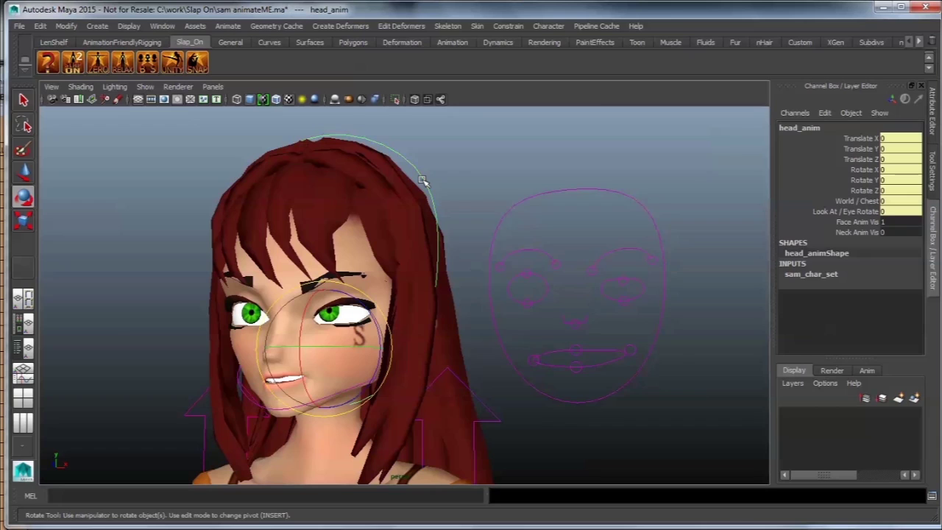
left_click(857, 222)
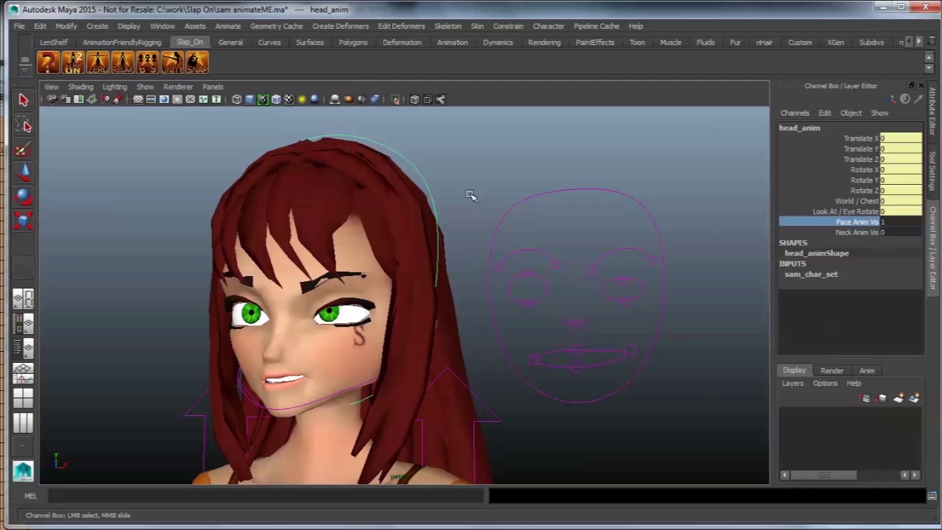
middle_click_drag(471, 195, 511, 186)
Step: Raise the middle left upper eyelid control and move the outer one, face_l_eye_top_03_anim, to about 0.073, 0.2, -0.035
middle_click_drag(445, 345, 496, 282, "alt")
right_click_drag(410, 321, 523, 404, "alt")
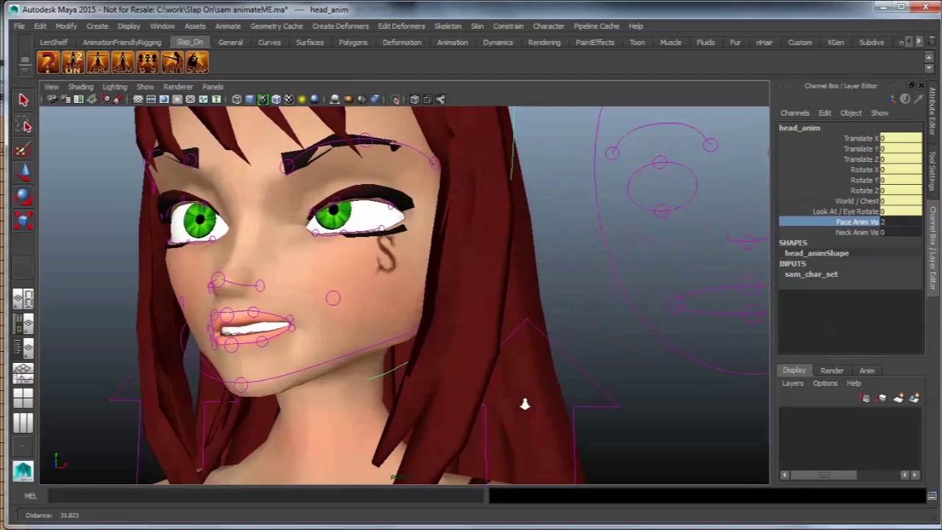
middle_click_drag(368, 302, 418, 361, "alt")
right_click_drag(419, 361, 451, 359, "alt")
left_click(372, 255)
key("w")
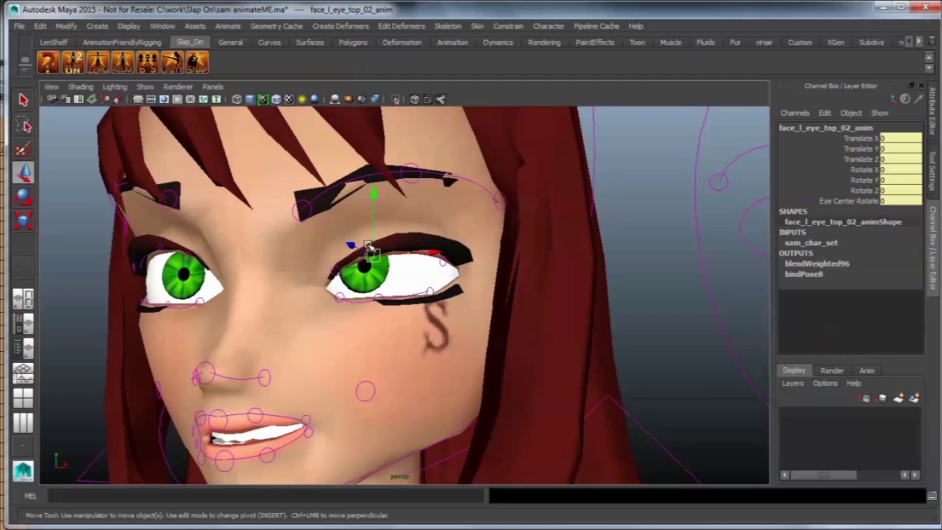
left_click_drag(375, 256, 375, 246)
left_click(443, 261)
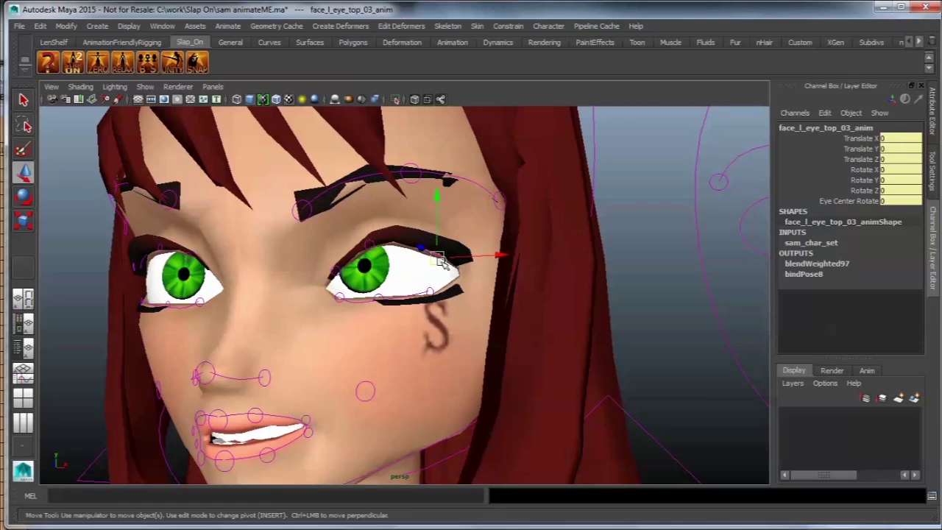
left_click_drag(441, 261, 442, 255)
Step: Move the left upper-lip control on the face to about 0.145, 0.159, 0.014 and adjust the left lip corner controls
middle_click_drag(325, 358, 360, 319, "alt")
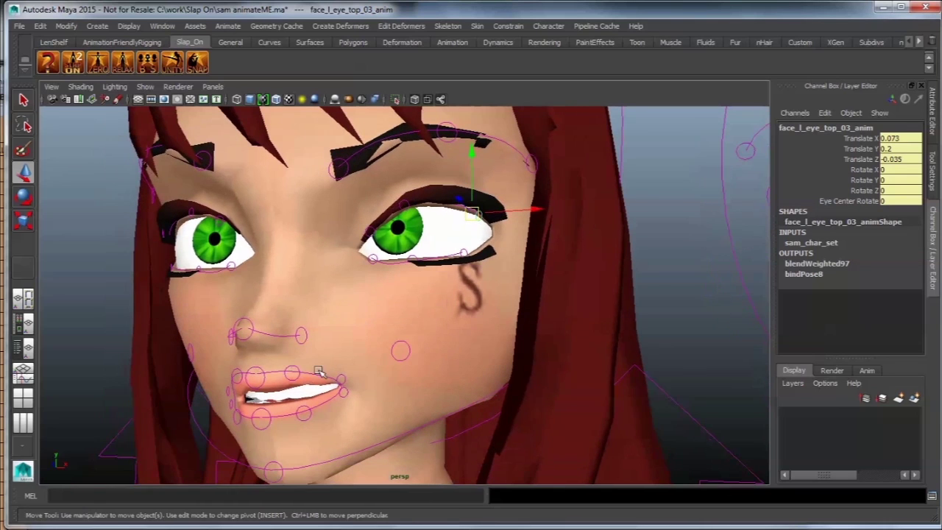
left_click(295, 371)
left_click_drag(296, 371, 331, 362, "alt")
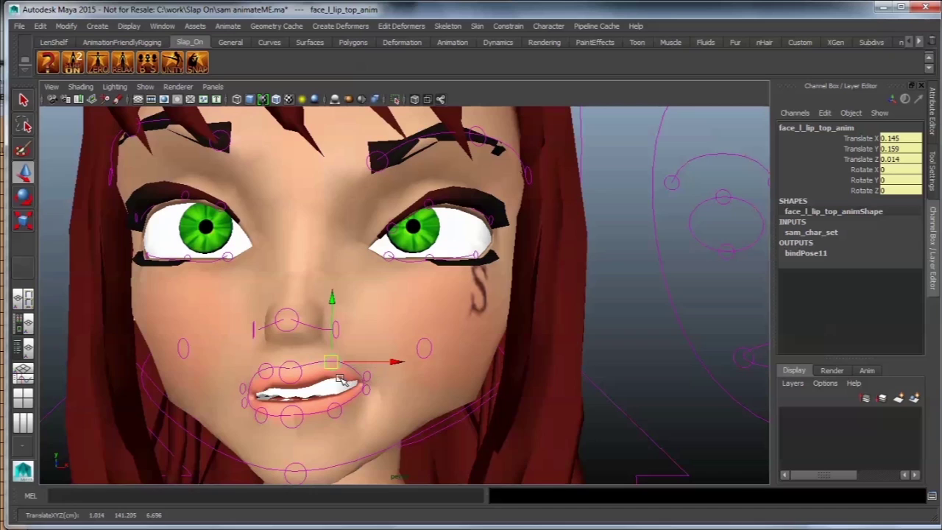
left_click(365, 380)
left_click_drag(412, 393, 336, 369, "alt")
left_click(335, 394)
left_click(331, 379)
Step: Nudge the nose control and the middle upper-lip control on the face slightly downward
left_click(284, 358)
left_click_drag(285, 353, 285, 358)
left_click(289, 400)
left_click_drag(290, 400, 291, 404)
left_click(409, 374)
left_click_drag(410, 373, 456, 376, "alt")
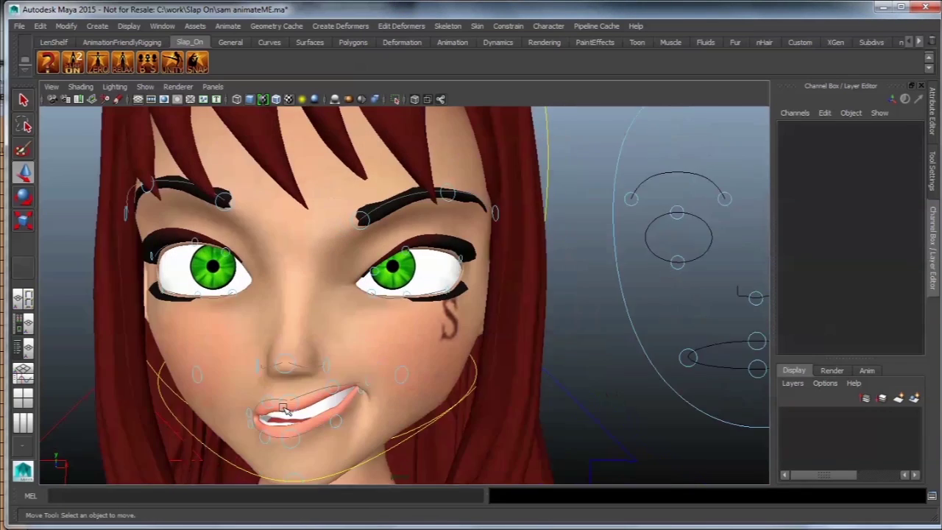
Step: Adjust the middle lower-lip control and move face_l_lip_top_corner_anim to about 0.385, 0.363, -0.303
left_click(290, 433)
left_click_drag(290, 433, 221, 434)
left_click_drag(250, 410, 420, 399)
left_click(358, 372)
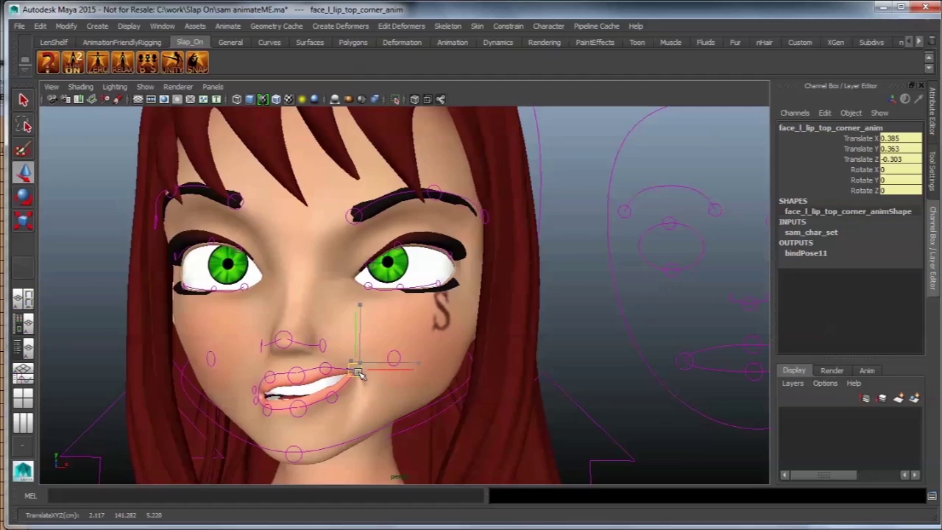
left_click_drag(358, 372, 452, 381, "alt")
Step: Move the left cheek control up and outward and scale it uniformly to about 1.262
left_click(384, 364)
left_click_drag(384, 365, 390, 406, "alt")
left_click_drag(382, 399, 444, 360)
key("r")
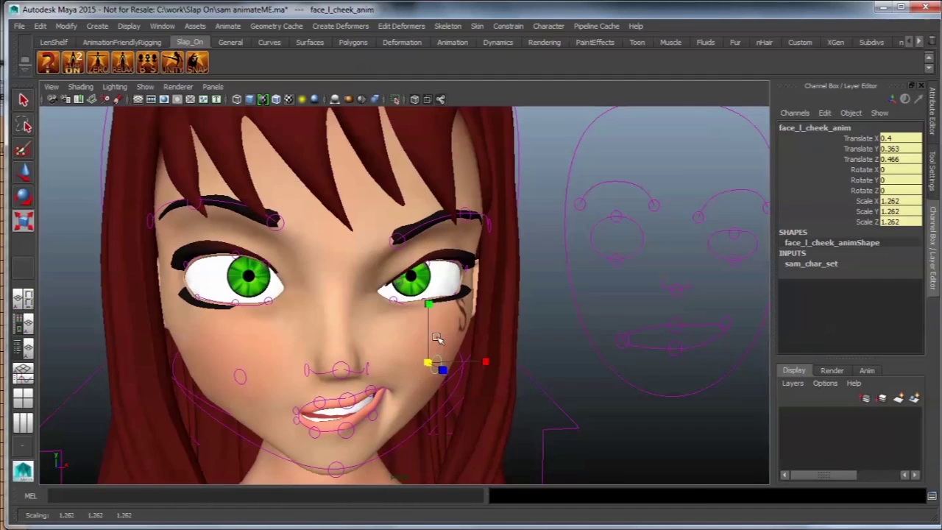
key("w")
left_click_drag(429, 314, 429, 300)
Step: Raise the inner left lower eyelid control, face_l_eye_bot_01_anim, and pick the left upper eyelid controls
left_click_drag(482, 365, 390, 361, "alt")
left_click(354, 296)
key("ctrl+z")
left_click_drag(354, 296, 434, 298, "alt")
left_click(357, 282)
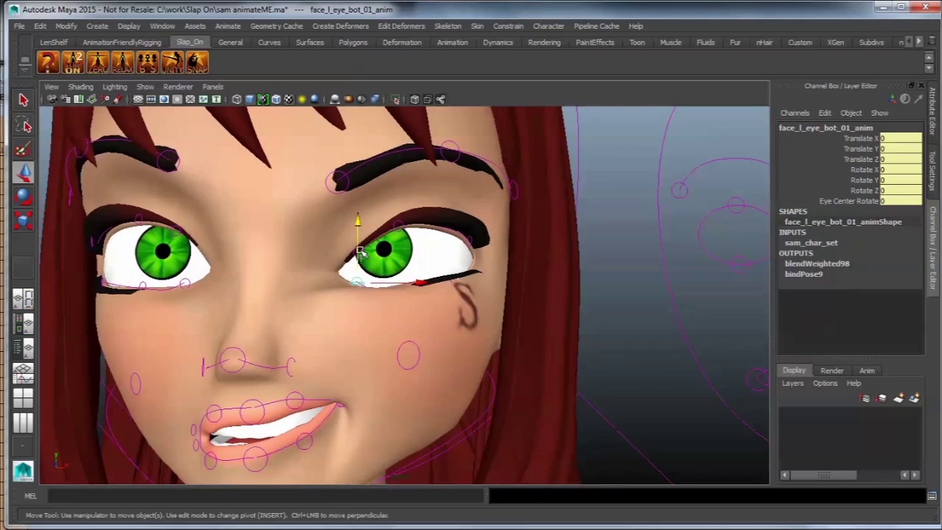
left_click_drag(358, 222, 358, 214)
left_click_drag(545, 352, 511, 356, "alt")
left_click(354, 239)
left_click(398, 223)
left_click_drag(434, 294, 457, 301, "alt")
Step: Undo a trial jaw rotation and rotate the jaw_anim control to about 0.391, 3.472, 2.301 degrees
left_click(368, 391)
key("e")
left_click_drag(335, 291, 366, 267)
key("ctrl+z")
left_click_drag(331, 305, 303, 315)
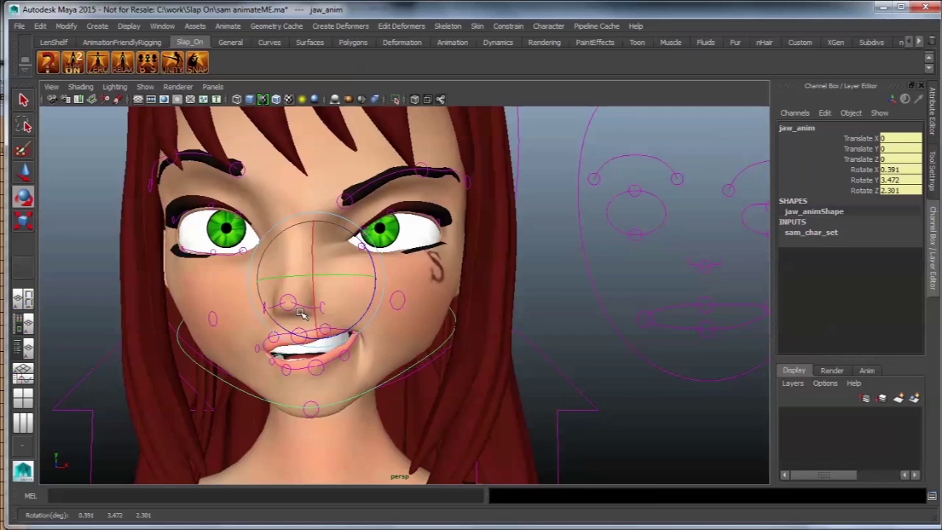
Step: Examine the posed facial expression from several angles and from farther away
left_click_drag(507, 381, 393, 391, "alt")
left_click(548, 377)
left_click_drag(548, 377, 492, 353, "alt")
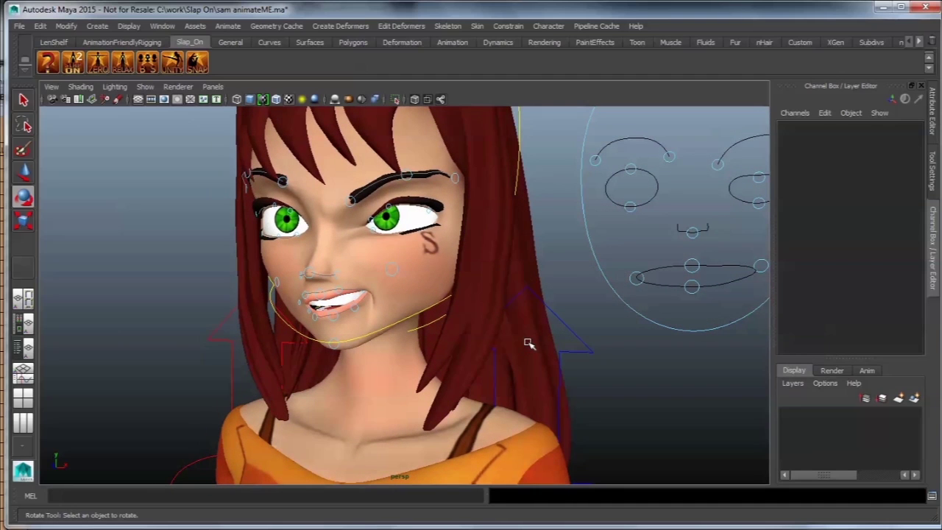
middle_click_drag(500, 180, 507, 223, "alt")
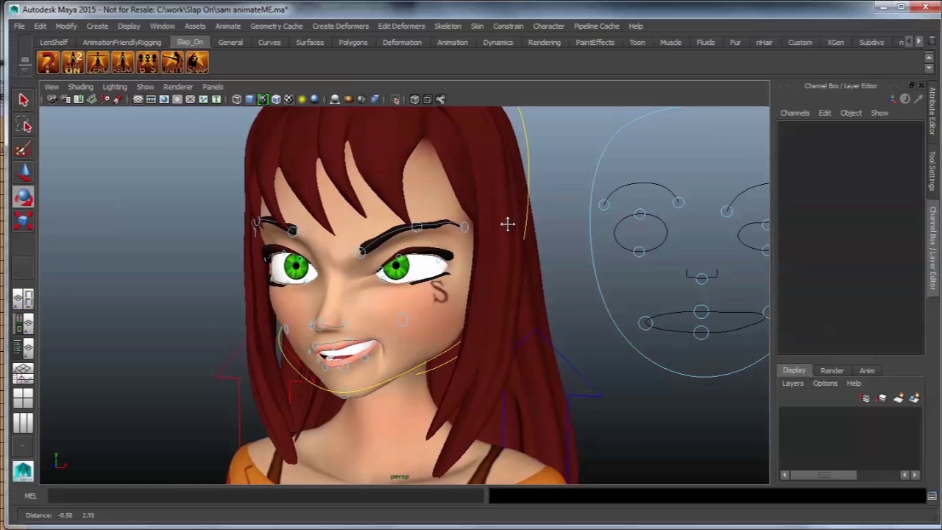
right_click_drag(507, 223, 548, 224, "alt")
left_click(401, 391)
scroll(595, 292, "down", 5)
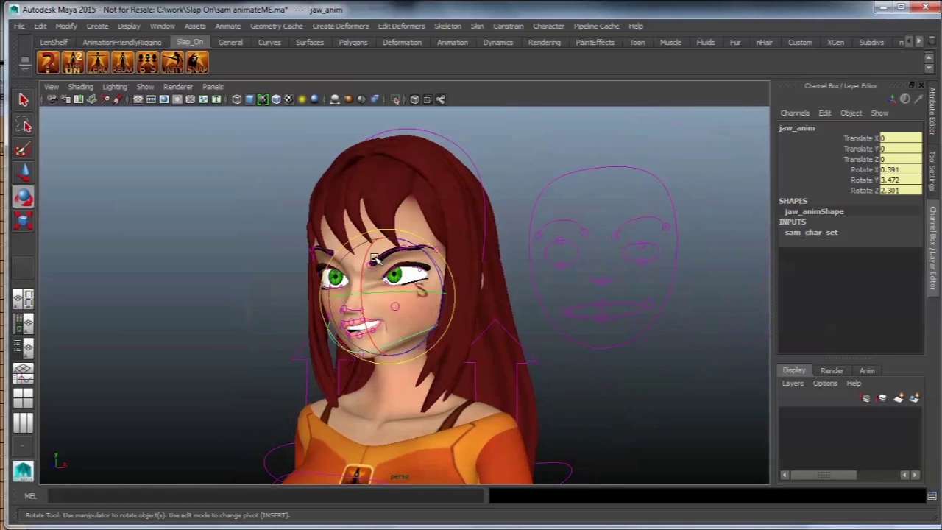
key("q")
Step: Set the head_anim control's Face Anim Vis channel back to 1
middle_click_drag(500, 175, 513, 206, "alt")
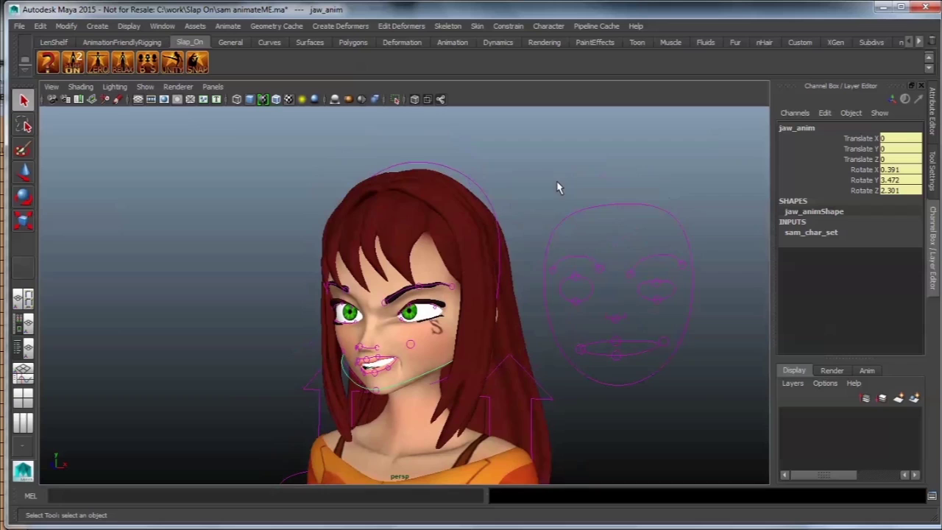
right_click_drag(581, 184, 536, 181, "alt")
left_click(473, 206)
left_click(849, 222)
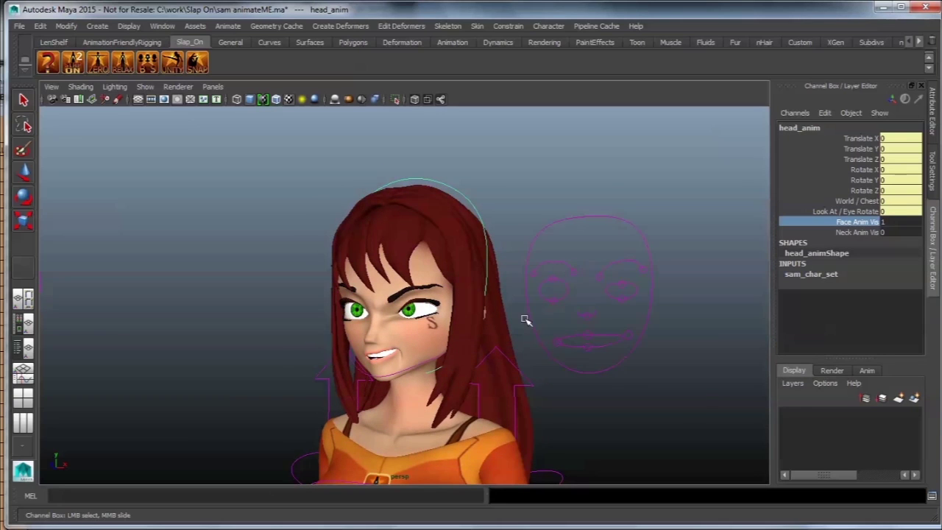
Step: Rotate the jaw_anim control to about 13.96 degrees in X to open the mouth wide
scroll(409, 428, "up", 3)
left_click(393, 424)
key("e")
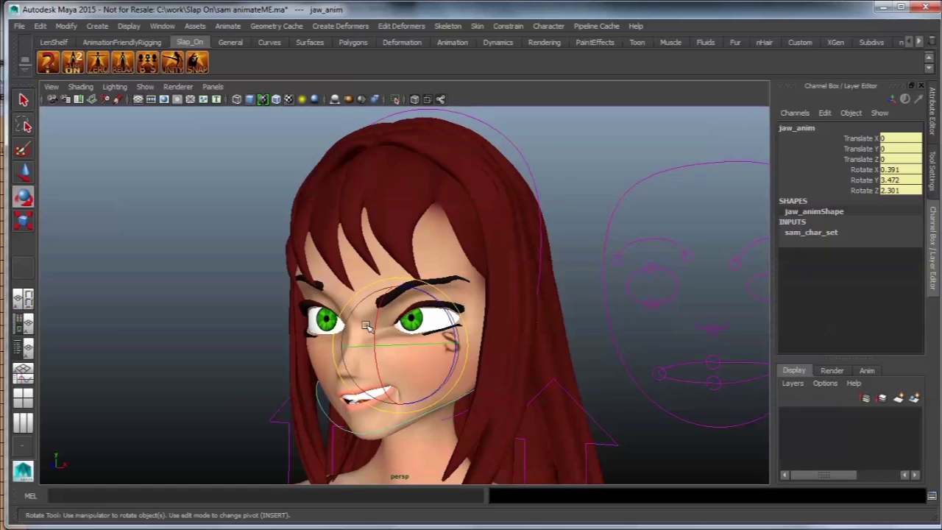
left_click_drag(367, 325, 377, 332)
Step: Rotate the tongue control to about -16.7, -6.3, 7.2 degrees and scale it to about 3.517 in Z
left_click_drag(334, 412, 399, 419, "alt")
right_click_drag(401, 420, 498, 426, "alt")
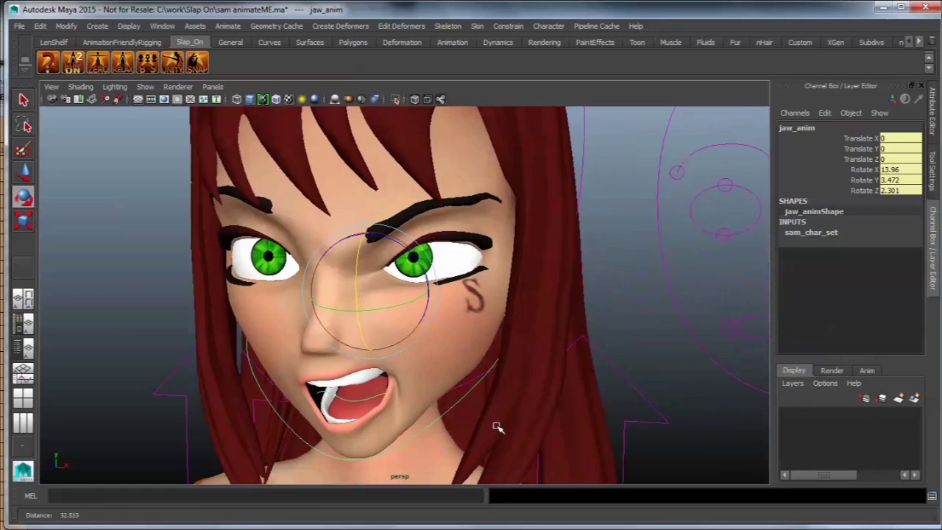
left_click_drag(498, 427, 341, 413, "alt")
left_click(348, 396)
left_click_drag(344, 406, 343, 390)
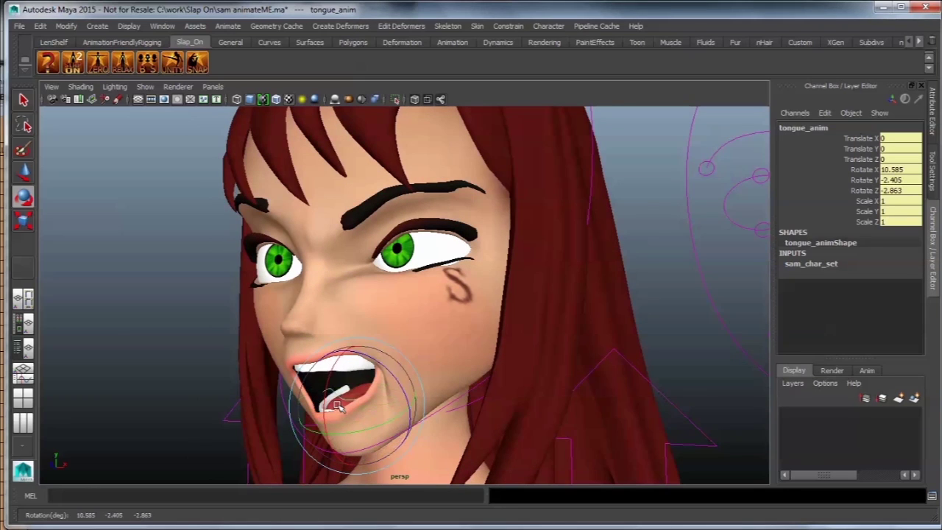
key("r")
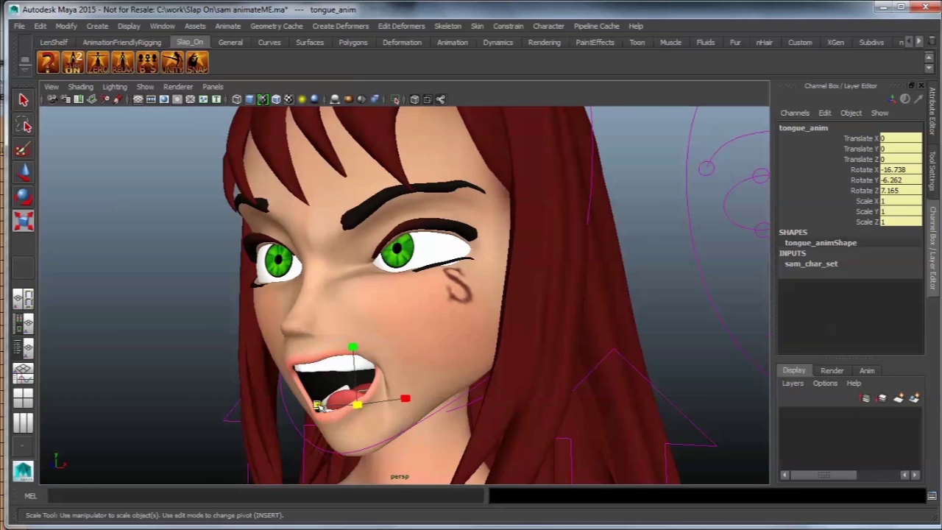
left_click_drag(318, 406, 272, 405)
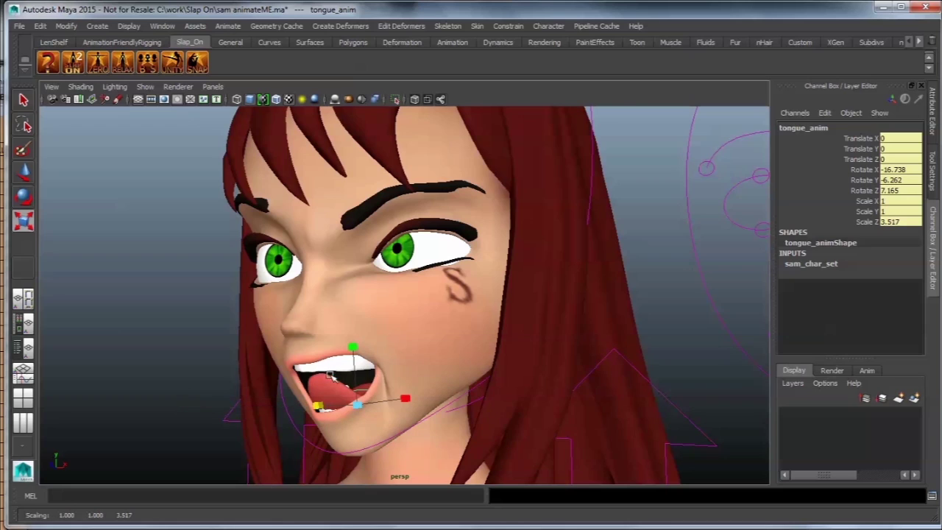
Step: Rotate the tongue control to about -17.0, -13.3, 15.6 degrees and move it to about 0.402, 0.629, 0.892
key("e")
left_click_drag(331, 375, 335, 378)
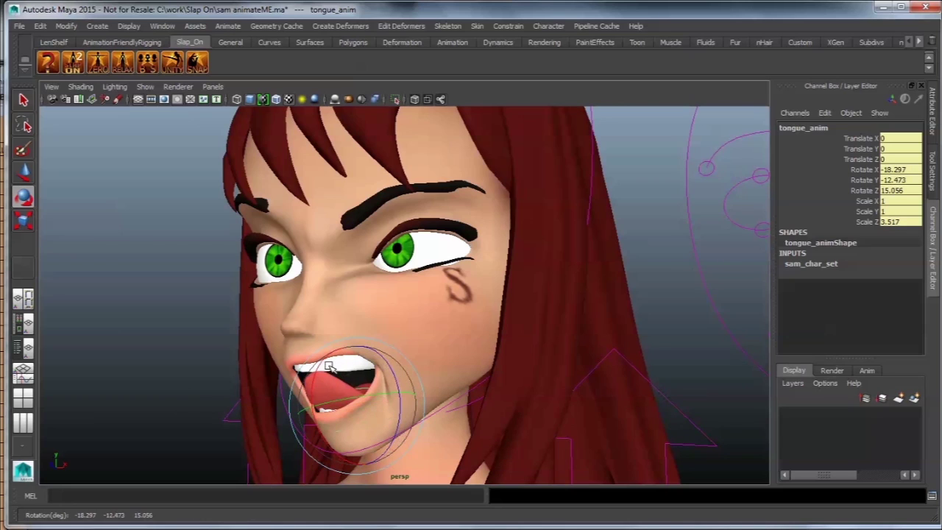
key("w")
left_click_drag(366, 409, 275, 427)
right_click_drag(275, 427, 300, 373, "alt")
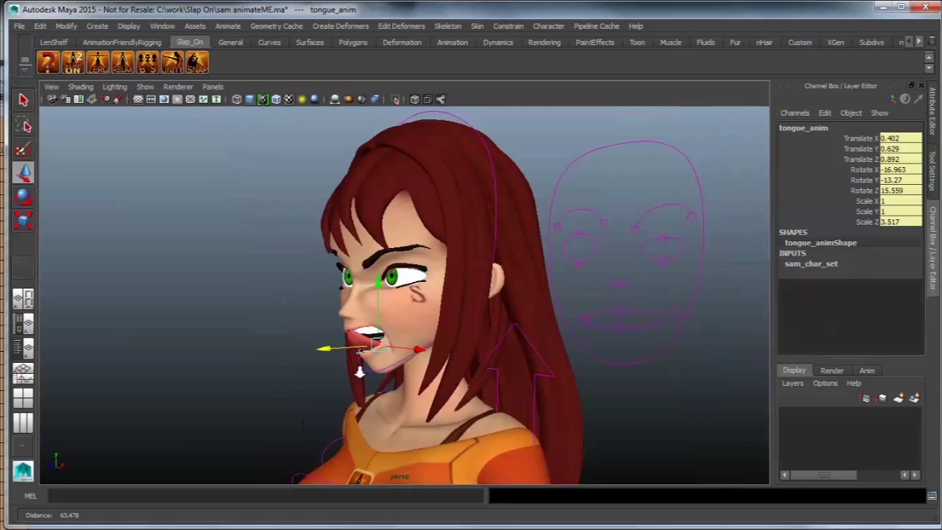
Step: Reset the whole rig to its zero pose and apply the relaxed pose
left_click_drag(371, 372, 417, 356, "alt")
right_click_drag(429, 353, 463, 313, "alt")
middle_click_drag(471, 331, 471, 382, "alt")
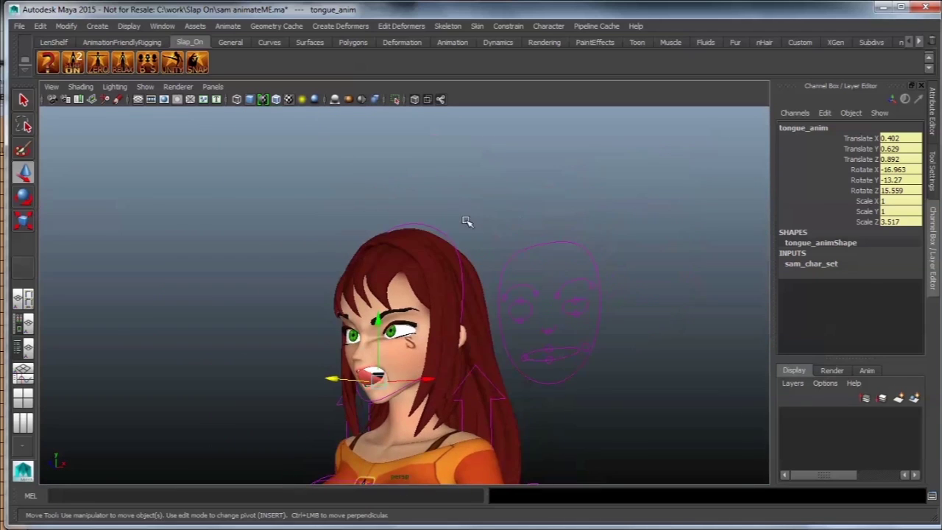
left_click_drag(467, 222, 509, 252, "alt")
left_click(510, 253)
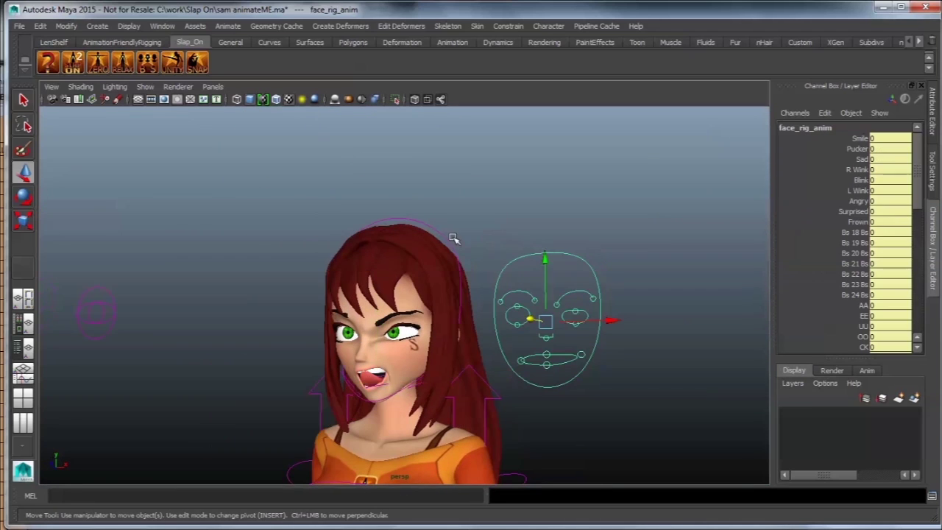
left_click(102, 68)
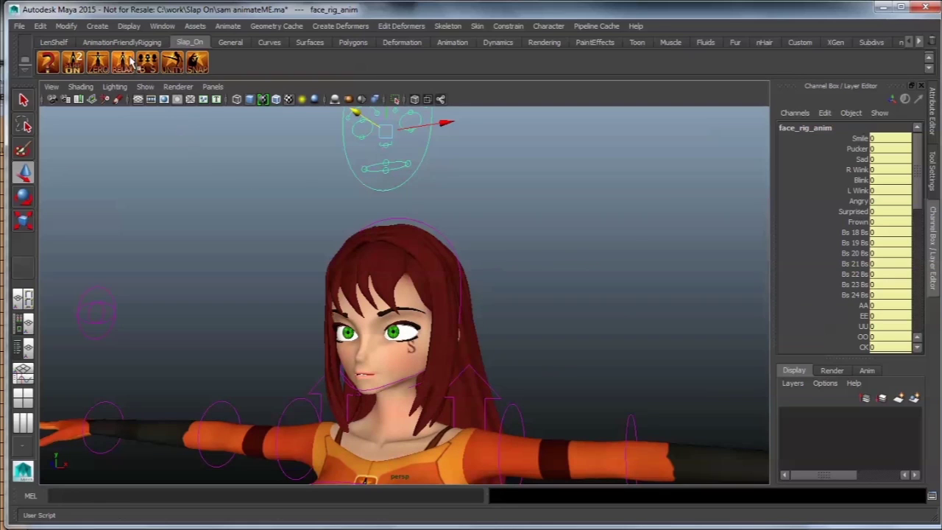
left_click(123, 65)
middle_click_drag(551, 398, 598, 325, "alt")
right_click_drag(597, 325, 369, 370, "alt")
middle_click_drag(369, 369, 351, 417, "alt")
scroll(456, 392, "up", 5)
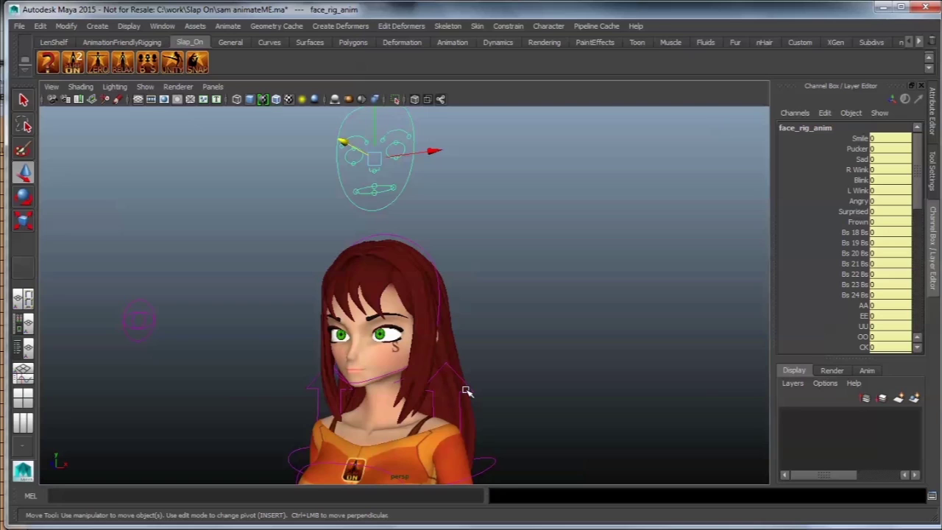
Step: Try rotating the chest_anim control and undo the rotation
left_click(434, 270)
right_click_drag(630, 374, 524, 385, "alt")
middle_click_drag(523, 385, 475, 354, "alt")
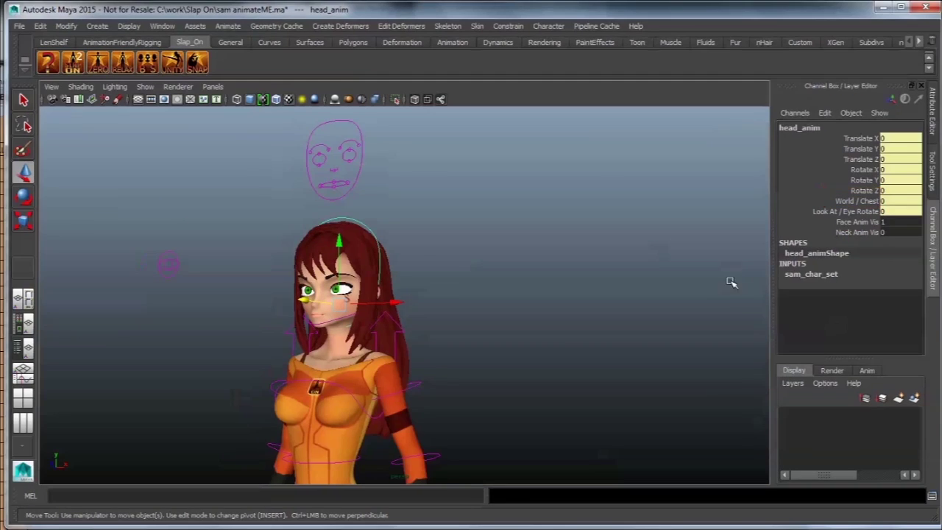
middle_click_drag(569, 356, 595, 292, "alt")
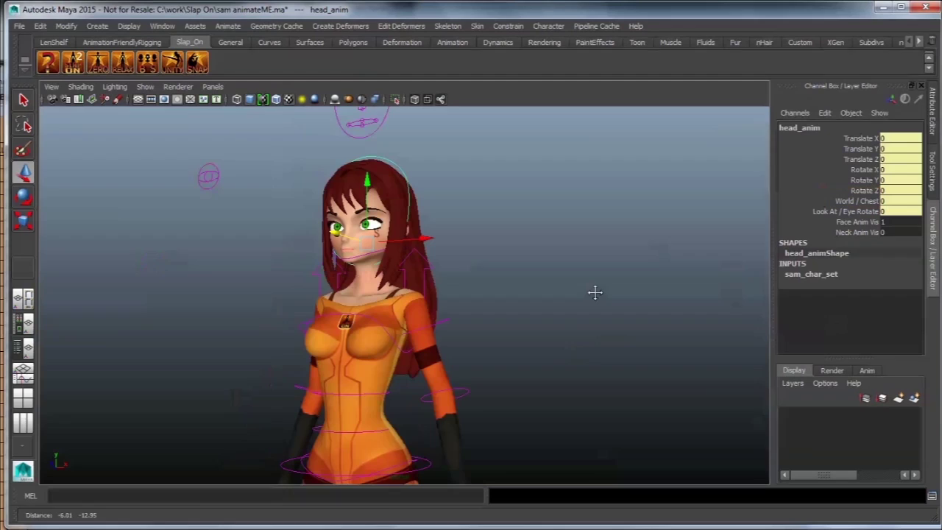
right_click_drag(595, 292, 439, 340, "alt")
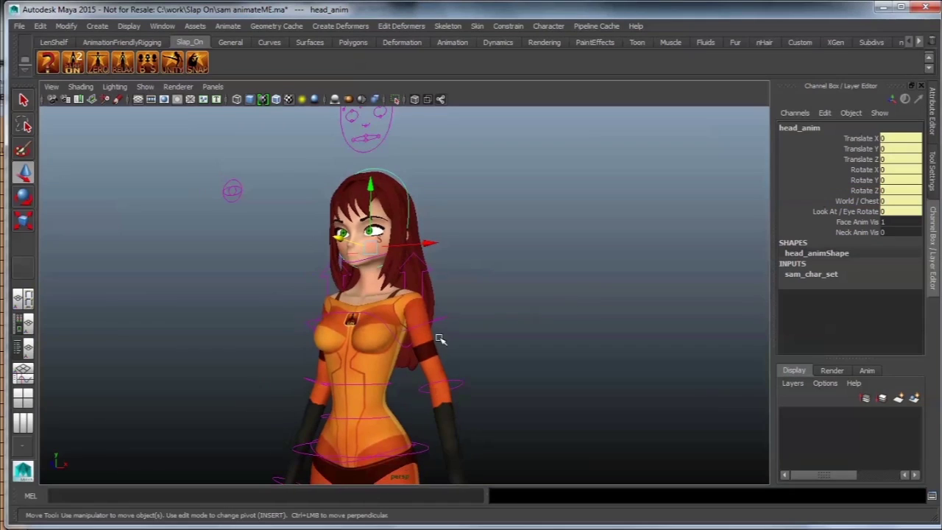
left_click(365, 307)
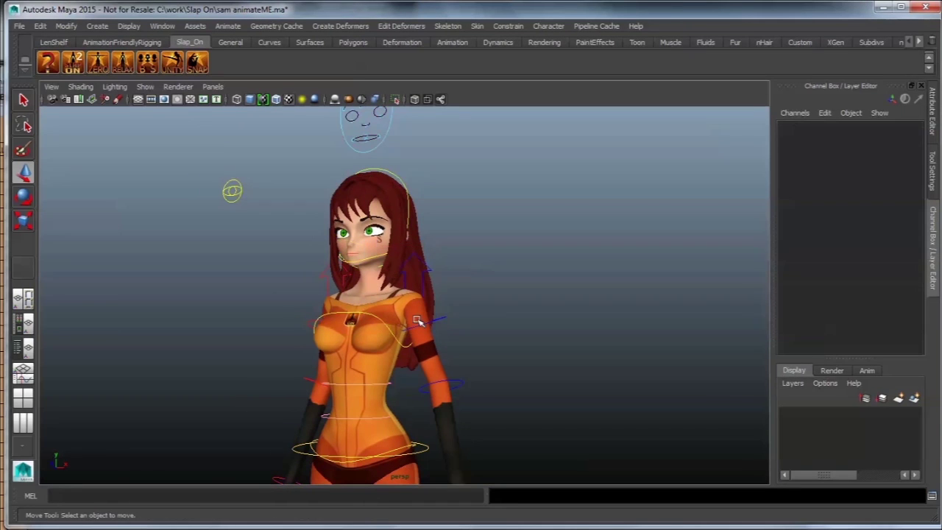
left_click(376, 318)
key("e")
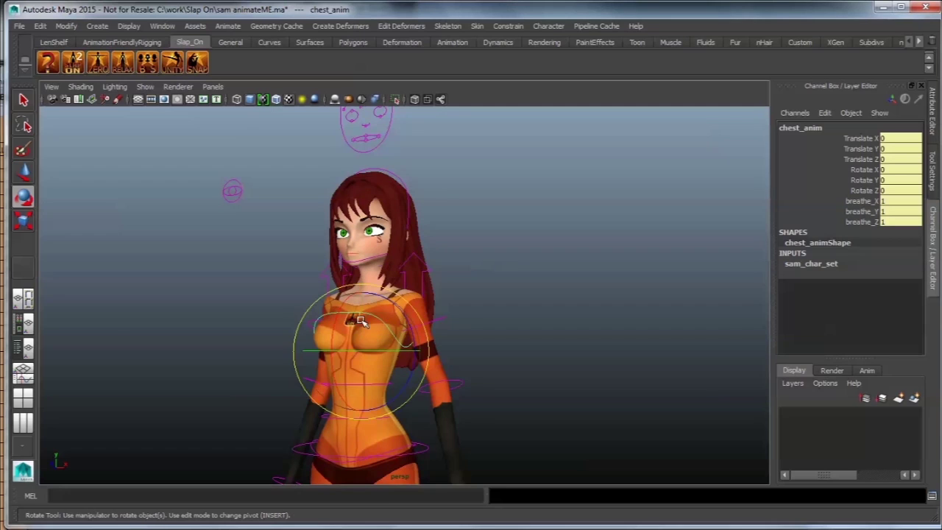
left_click_drag(360, 321, 410, 353)
key("ctrl+z")
Step: Rotate the chest_anim control to about 13.4, 31.9, -32.3 degrees
middle_click_drag(463, 238, 467, 281, "alt")
right_click_drag(467, 281, 501, 308, "alt")
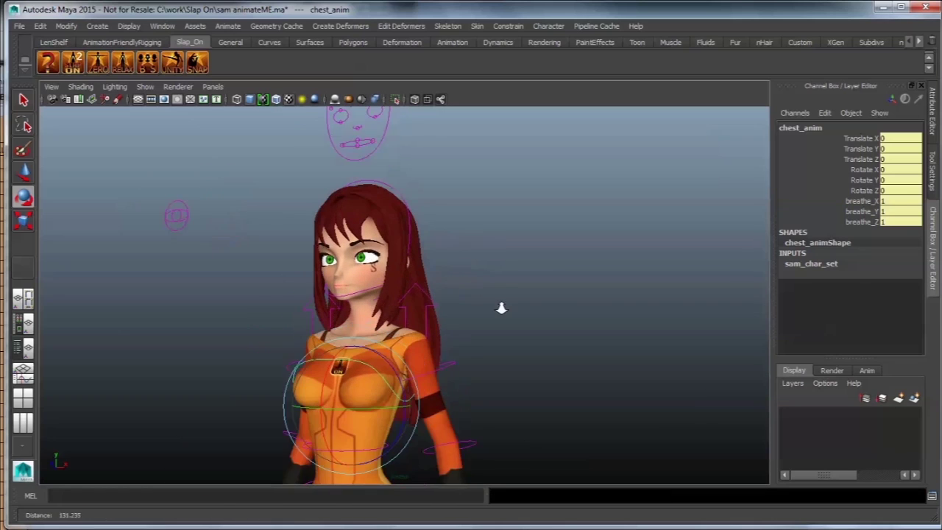
left_click_drag(501, 307, 402, 213, "alt")
left_click_drag(346, 410, 545, 224)
Step: Raise the head_anim control's World / Chest channel to make the head follow the chest
left_click(482, 197)
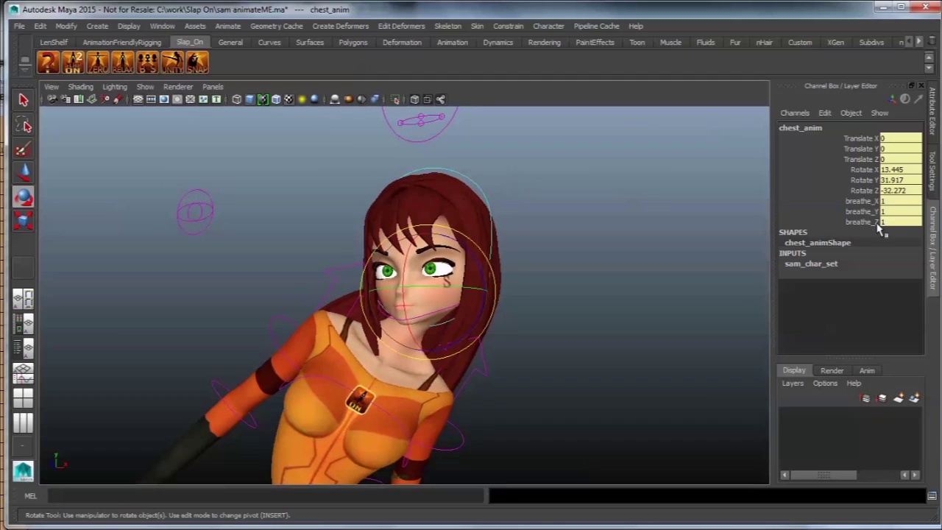
left_click(856, 202)
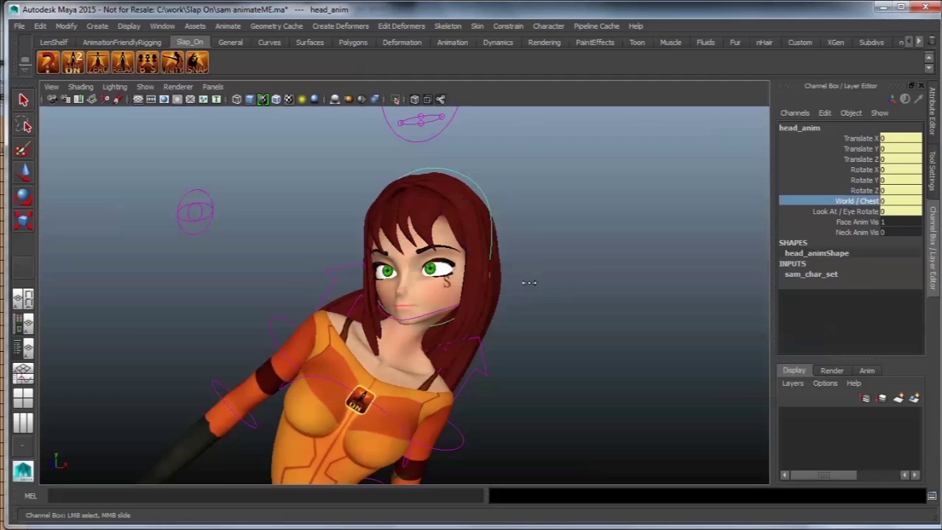
middle_click_drag(528, 282, 547, 284)
Step: Rotate the chest_anim control back to a near-upright pose, through about -7.4, -11.5, -4.1 degrees
left_click(353, 394)
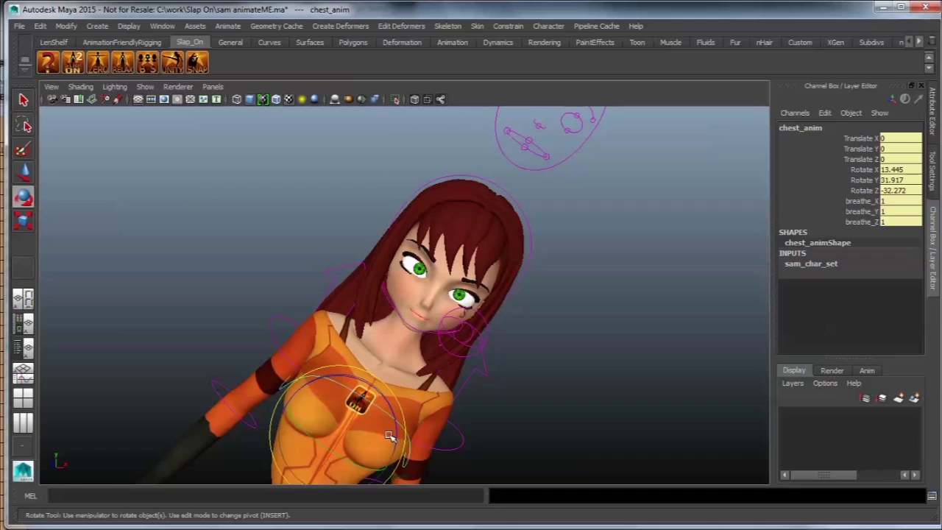
left_click_drag(352, 412, 297, 406)
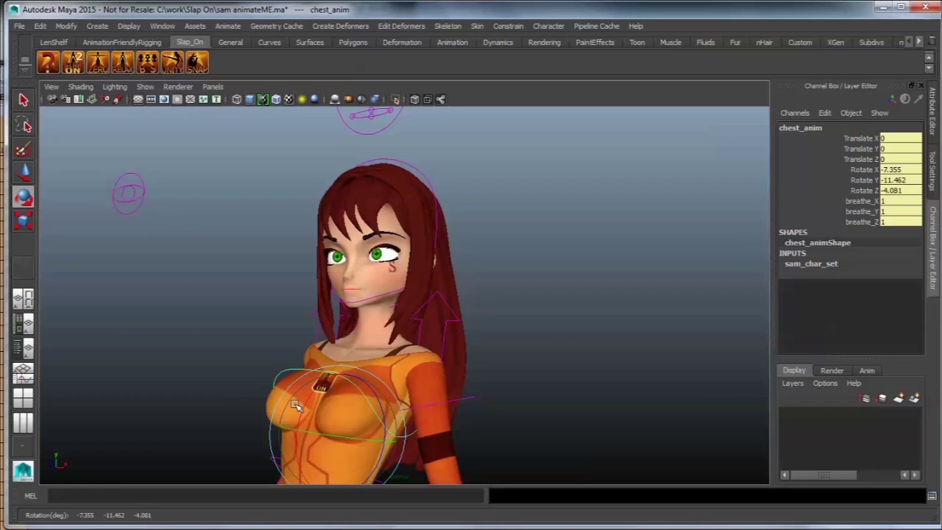
left_click_drag(316, 388, 313, 291)
Step: Move the lookAt_anim control to about 1.704, -3.349, -1.016 to redirect the eyes
left_click(412, 200)
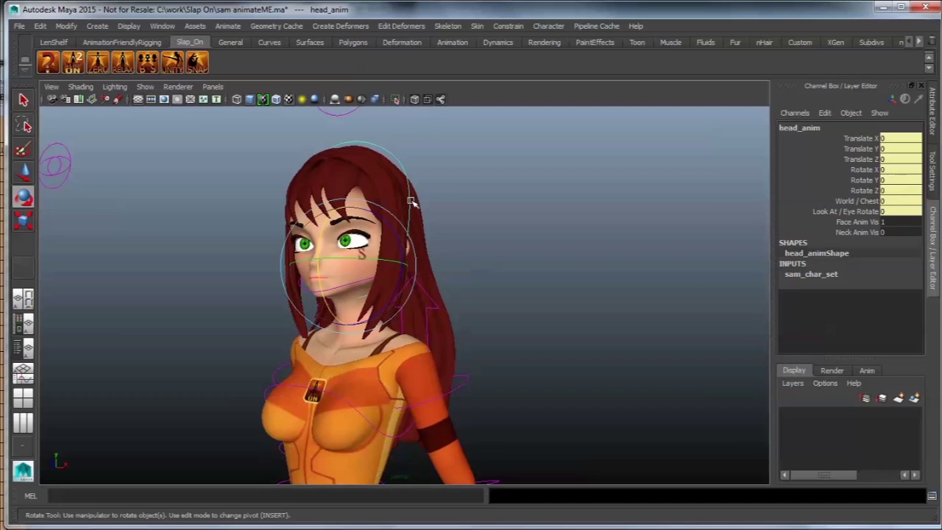
left_click(854, 213)
right_click_drag(624, 321, 508, 326, "alt")
middle_click_drag(294, 328, 320, 367, "alt")
left_click(93, 251)
key("w")
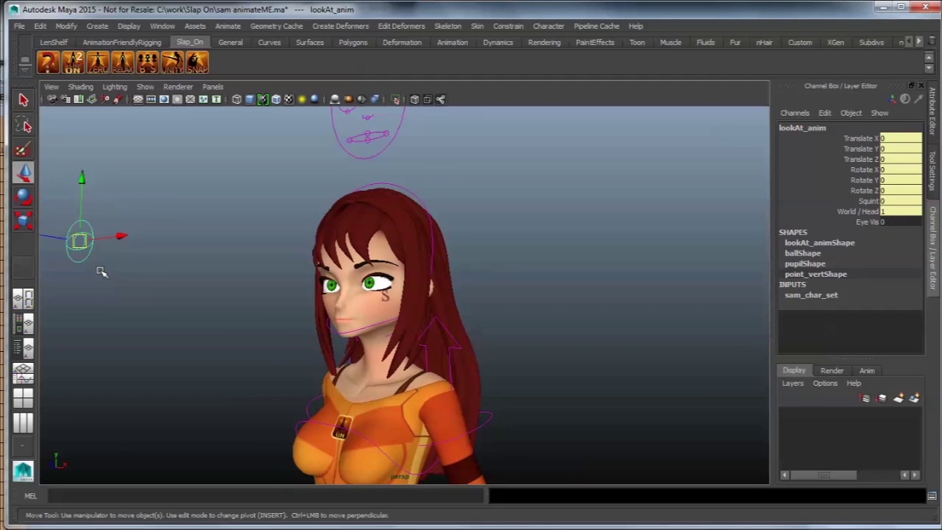
left_click_drag(101, 271, 119, 272, "alt")
left_click_drag(129, 237, 157, 274)
left_click_drag(332, 341, 261, 365, "alt")
middle_click_drag(274, 344, 310, 335, "alt")
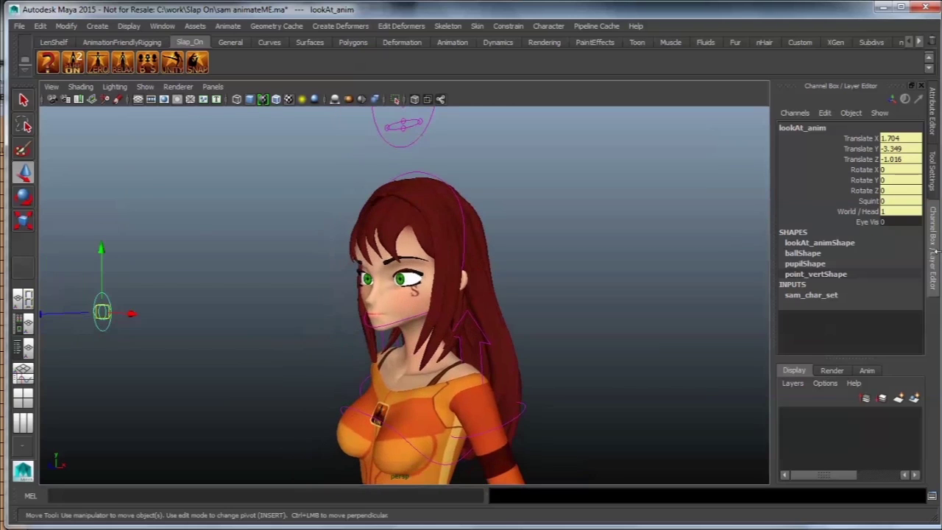
Step: Try negative Squint values such as -54.7 on the lookAt_anim control and undo the change
left_click(863, 202)
left_click_drag(361, 288, 383, 287, "alt")
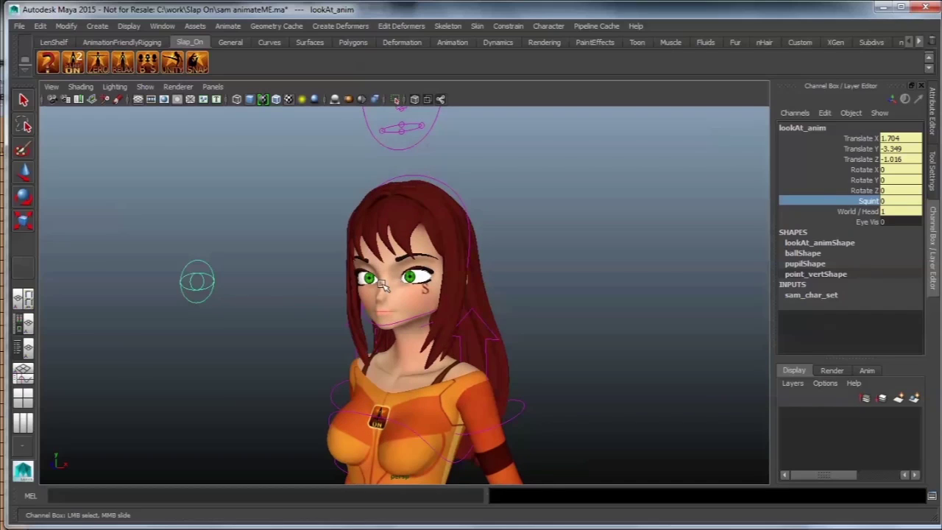
middle_click_drag(433, 269, 51, 332)
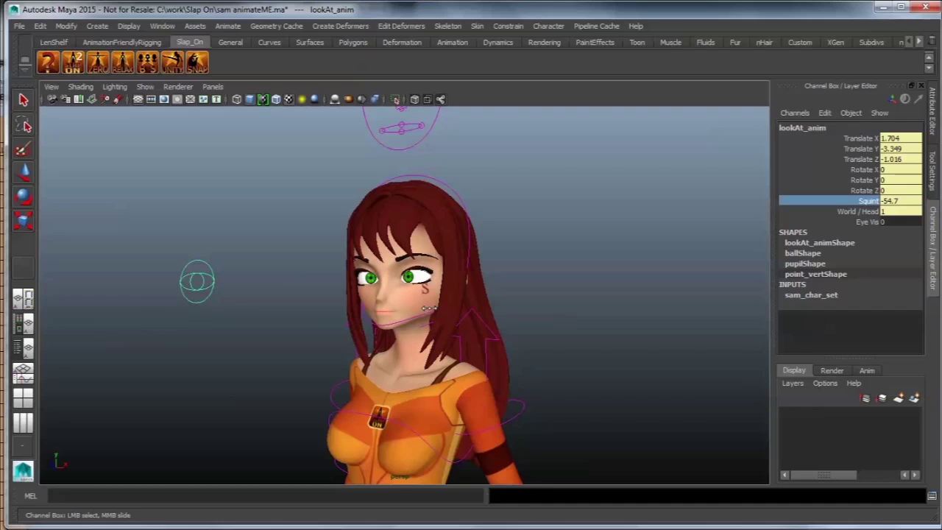
key("ctrl+z")
Step: Set the lookAt_anim control's Eye Vis channel to 1 to show the separate eye targets
left_click(868, 222)
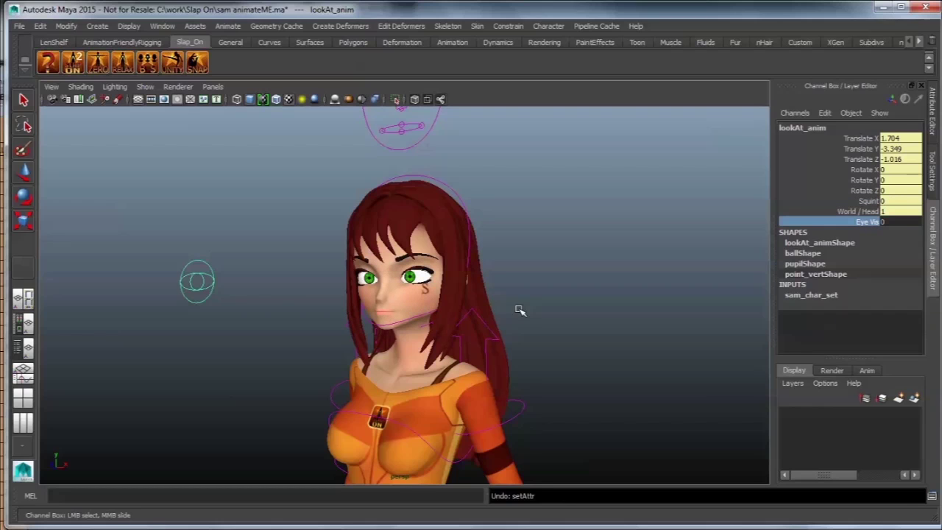
left_click_drag(538, 385, 490, 391, "alt")
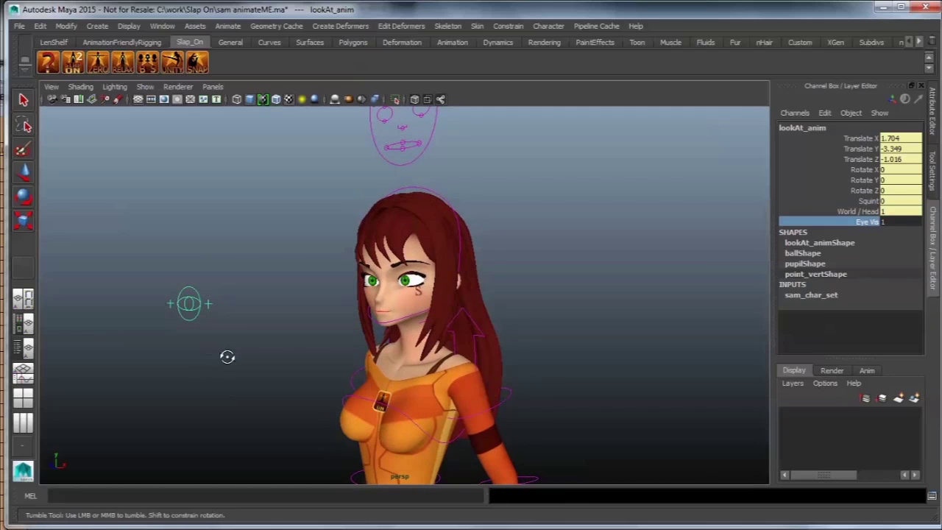
Step: Try moving the l_eye_lookAt_anim control to aim the eye separately, and undo the move
left_click(211, 304)
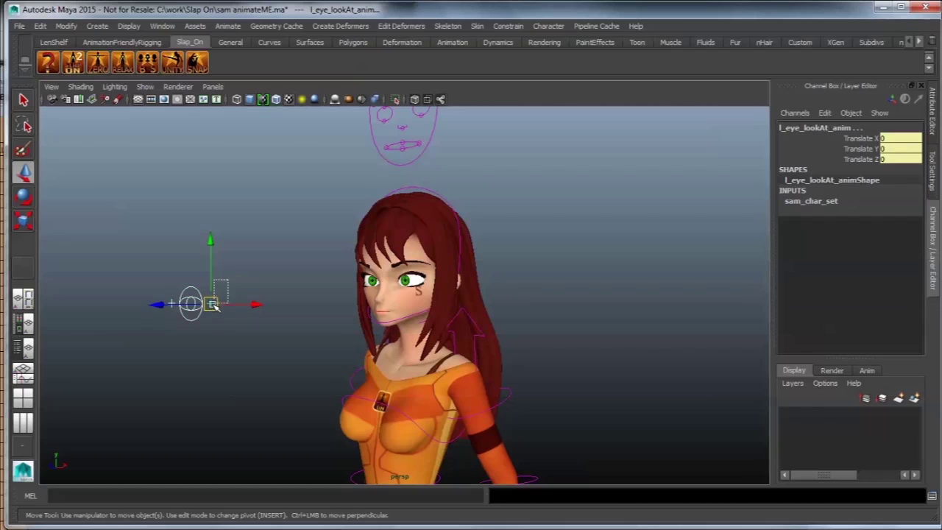
left_click_drag(211, 305, 284, 283)
middle_click_drag(285, 285, 387, 211)
key("ctrl+z")
Step: Try rotating the head_anim control by about 8.9, -2.8, -19.9 degrees and undo the rotation
left_click_drag(368, 306, 181, 247, "alt")
left_click(191, 292)
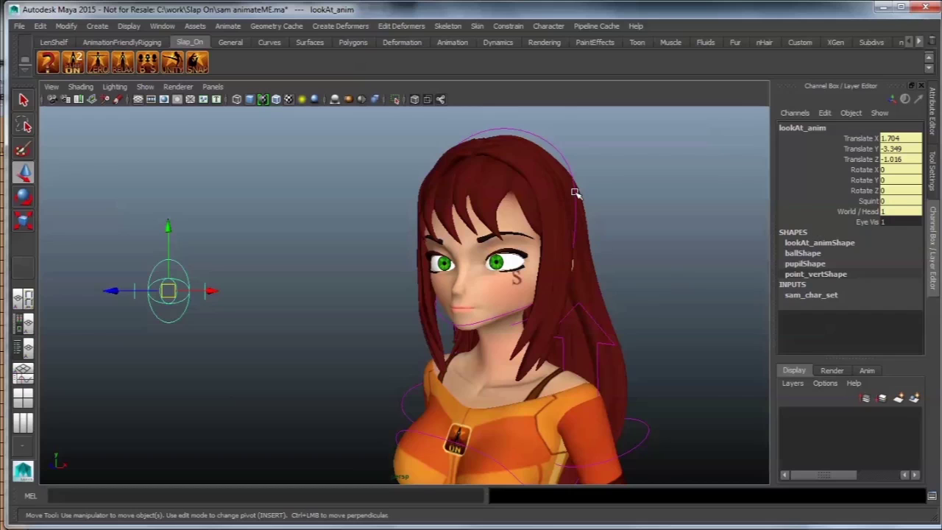
left_click(573, 218)
right_click_drag(630, 302, 328, 330, "alt")
key("e")
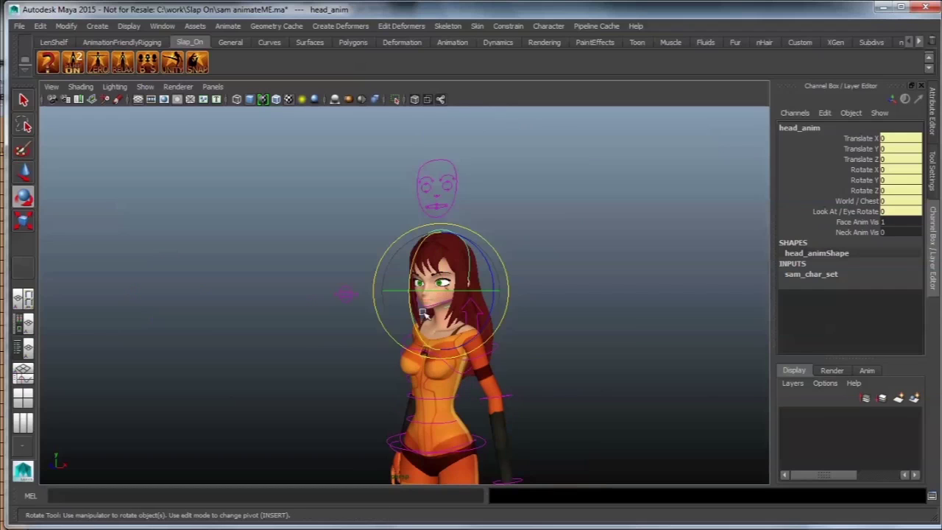
left_click_drag(427, 315, 388, 334)
key("ctrl+z")
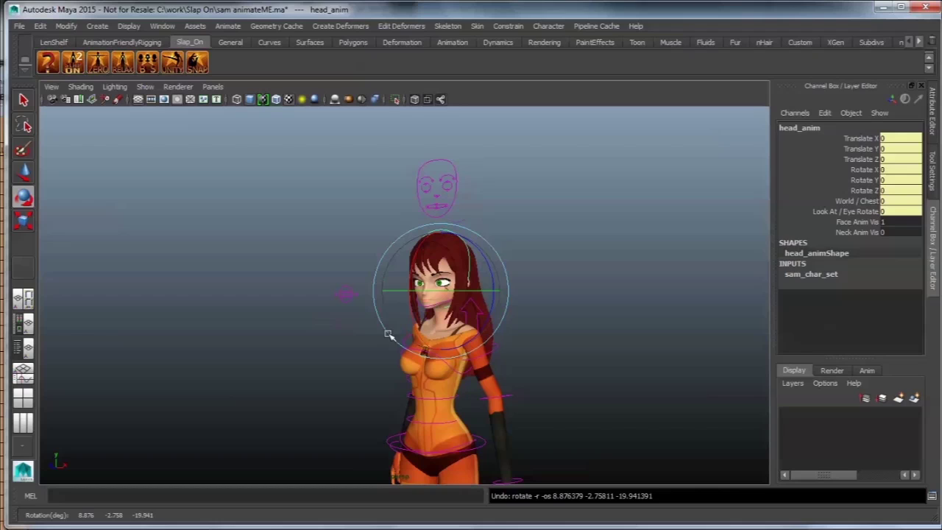
Step: Set the lookAt_anim control's World / Head channel to 0
left_click(344, 283)
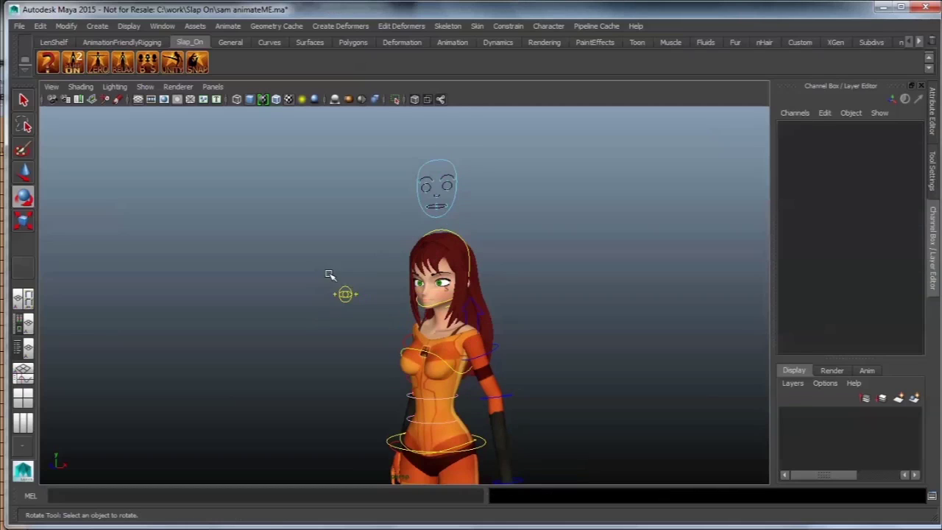
left_click(345, 294)
left_click(861, 211)
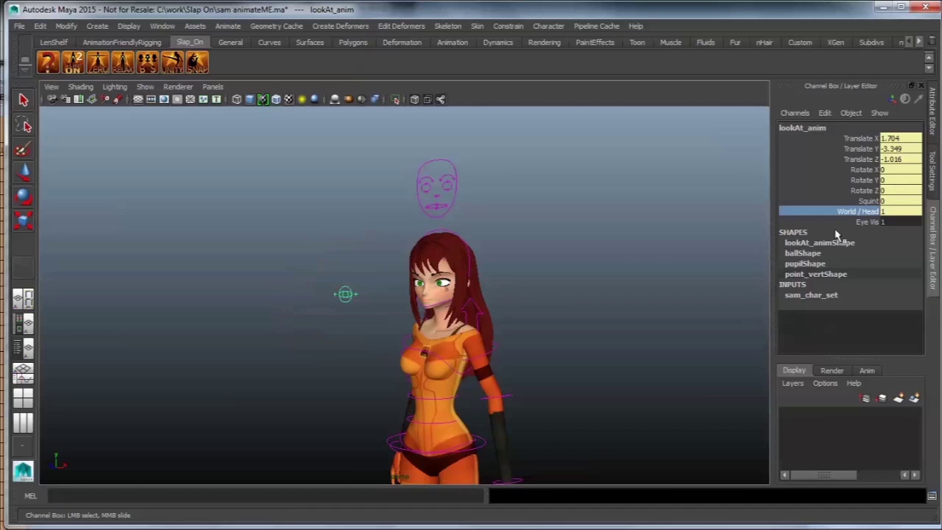
Step: Rotate the head_anim control to about 1.5, 7.4, -10.0 degrees
left_click(467, 251)
key("e")
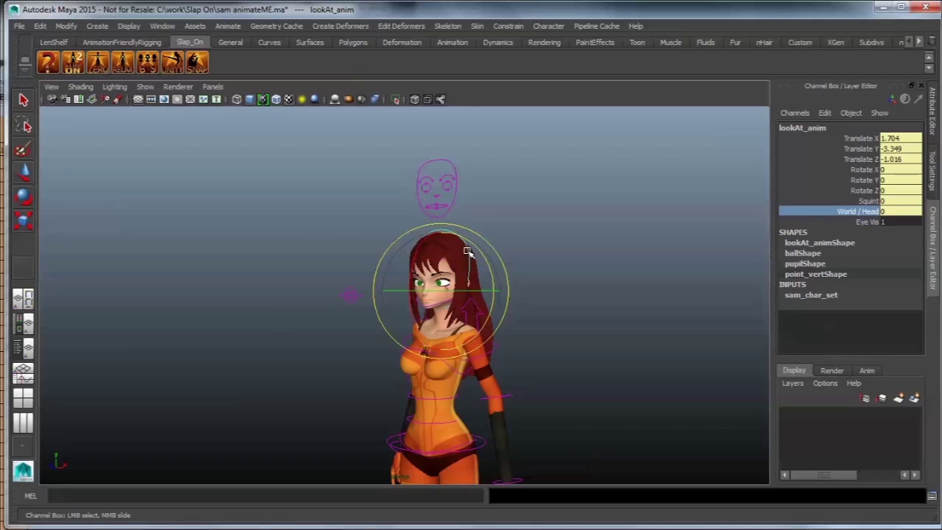
right_click_drag(467, 252, 591, 347, "alt")
left_click_drag(450, 304, 428, 290)
right_click_drag(427, 300, 454, 346, "alt")
left_click_drag(454, 346, 519, 378, "alt")
right_click_drag(520, 378, 544, 368, "alt")
left_click_drag(498, 308, 559, 353, "alt")
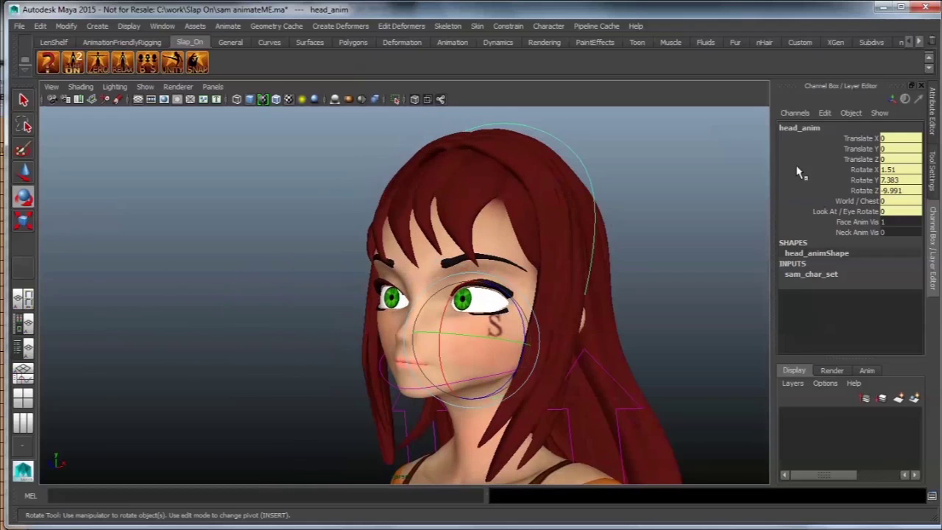
Step: Set the head_anim control's Look At / Eye Rotate channel to 1
left_click(845, 211)
left_click_drag(485, 377, 526, 412, "alt")
right_click_drag(526, 412, 588, 462, "alt")
Step: Try rotating the eyes with the eye rotate controls by about -8.7, -20.0, 23.9 degrees and undo it
left_click(505, 330)
key("e")
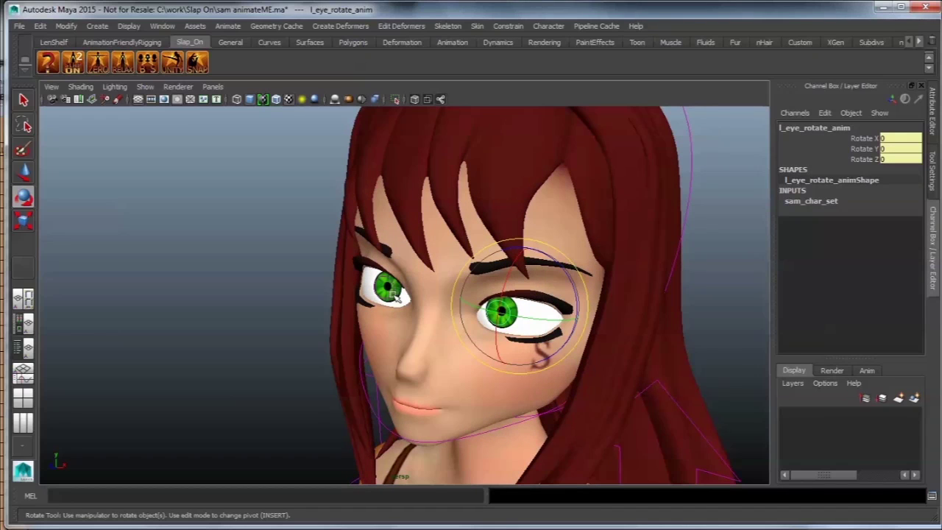
left_click(395, 295)
left_click_drag(395, 298, 379, 316)
key("ctrl+z")
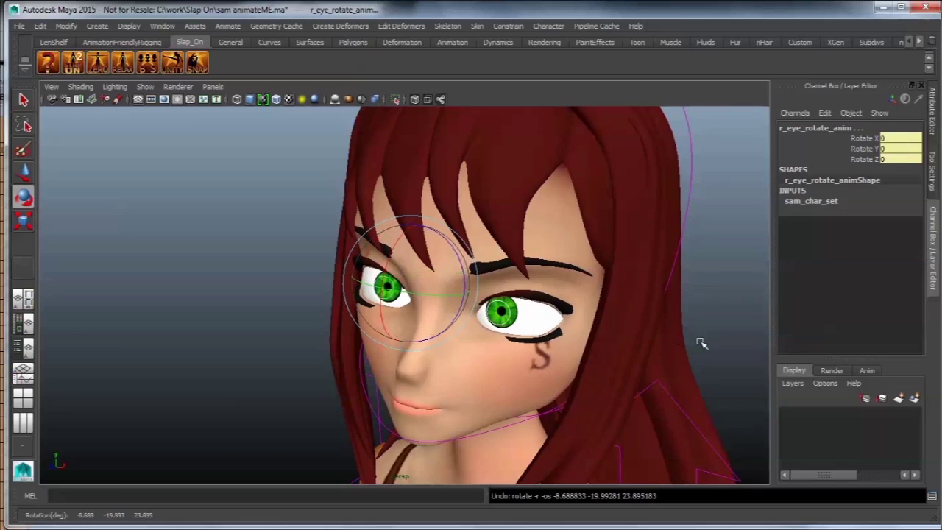
Step: Return the rig to its relaxed pose with the head rotation cleared
left_click_drag(685, 329, 622, 357, "alt")
left_click_drag(635, 310, 715, 256, "alt")
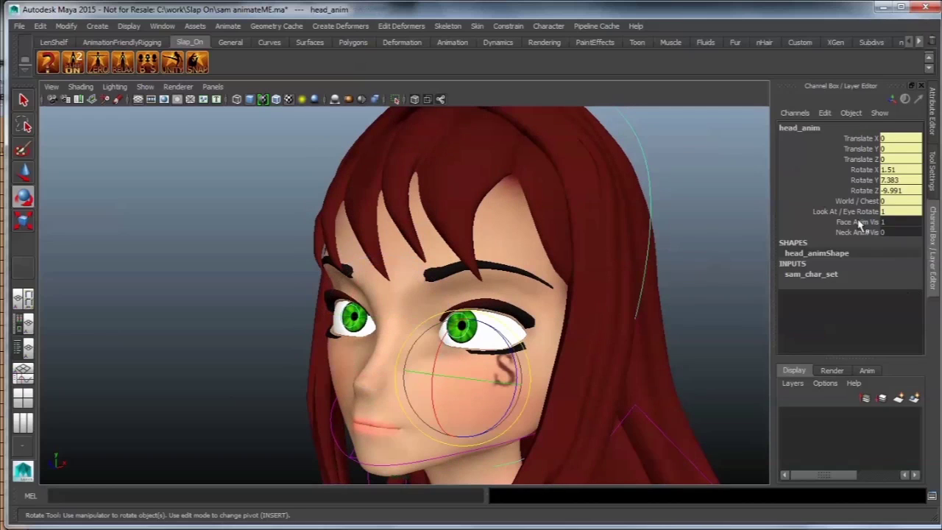
left_click(123, 65)
middle_click_drag(313, 324, 294, 313, "alt")
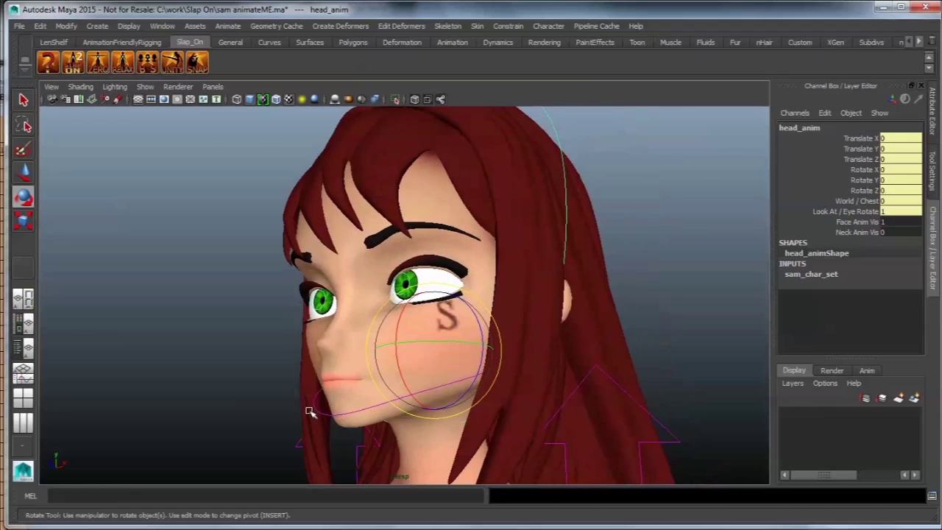
Step: Try rotating the jaw_anim control to about 7.9 degrees in X and moving it, and undo both changes
left_click(339, 410)
left_click_drag(378, 297, 376, 318)
key("w")
mouse_move(414, 342)
left_mouse_down()
mouse_move(406, 334)
mouse_move(415, 340)
mouse_move(418, 328)
left_mouse_up()
key("ctrl+z")
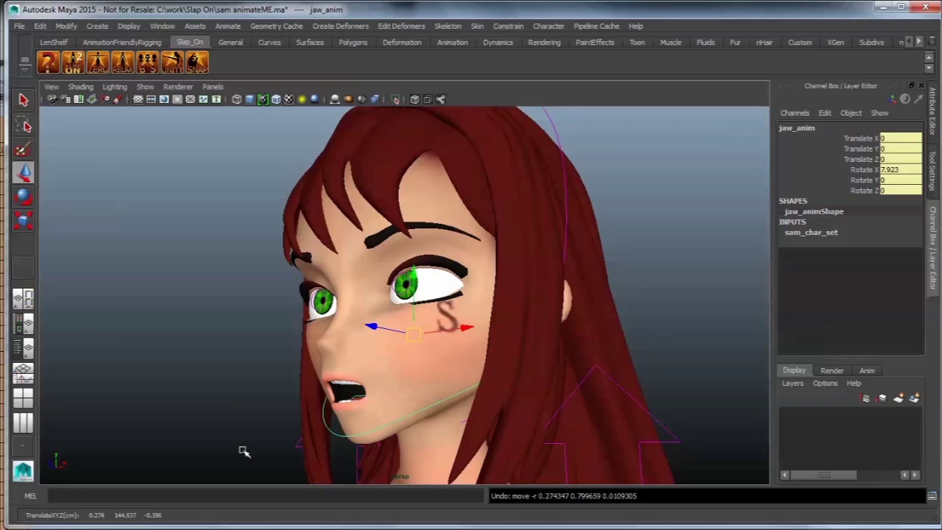
key("ctrl+z")
middle_click_drag(453, 428, 430, 366, "alt")
right_click_drag(677, 412, 488, 376, "alt")
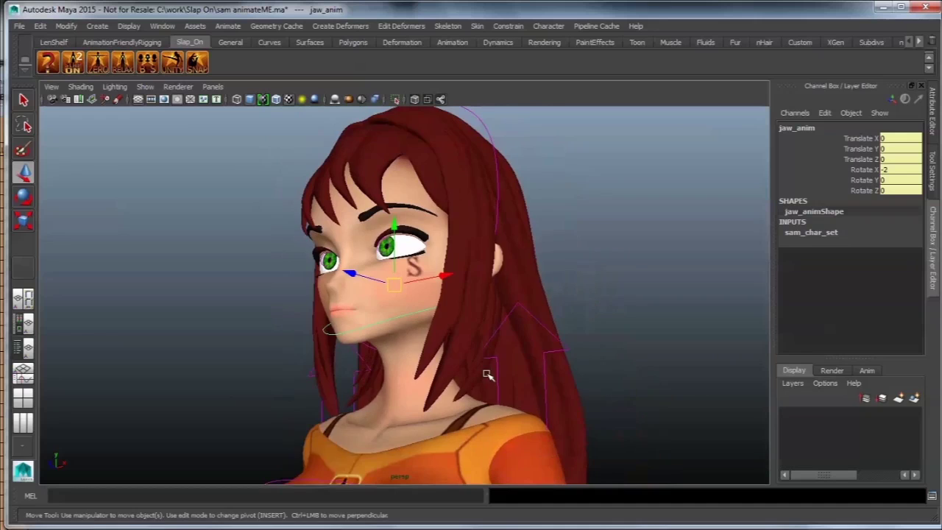
Step: Select the head_anim control to review its channels with the whole upper body in view
left_click_drag(488, 376, 524, 387, "alt")
right_click_drag(584, 372, 458, 345, "alt")
middle_click_drag(477, 360, 446, 282, "alt")
right_click_drag(574, 294, 441, 290, "alt")
left_click_drag(440, 309, 455, 311, "alt")
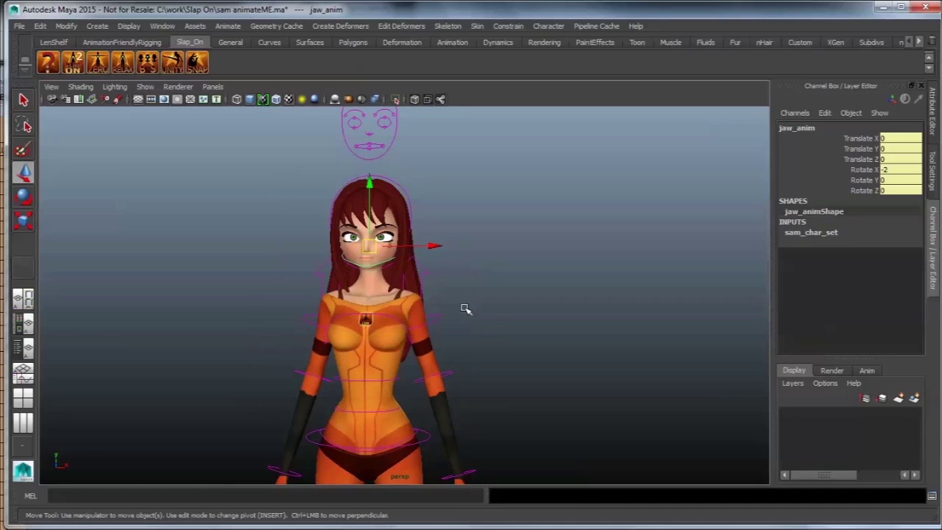
left_click(458, 270)
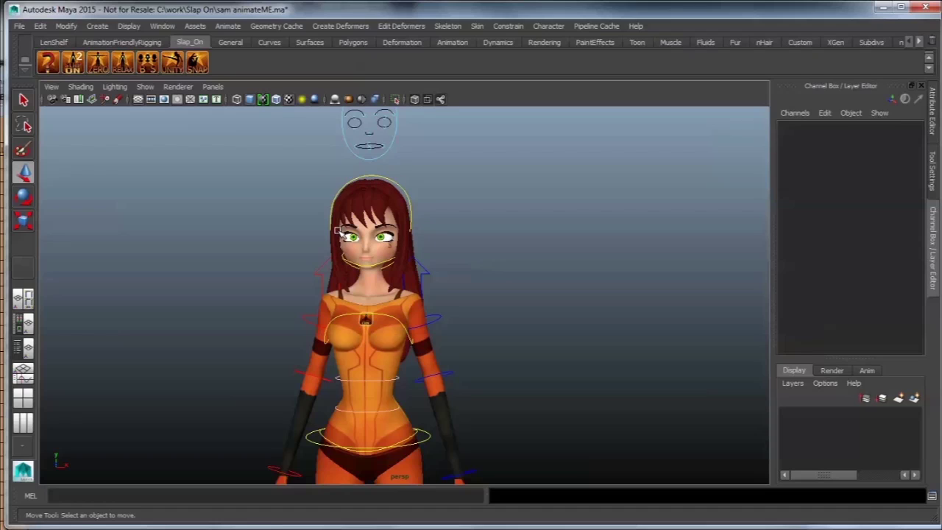
left_click(405, 193)
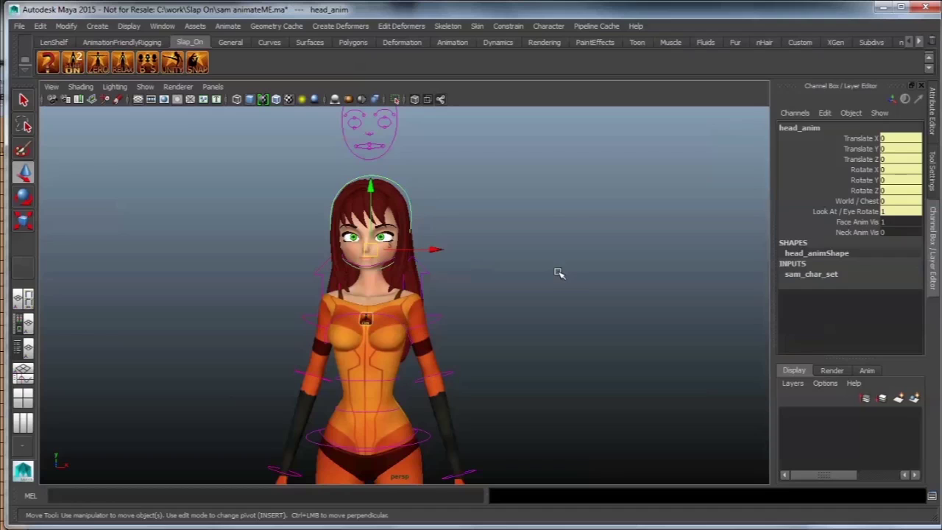
Step: Inspect the left and right shoulder controls and the channels of l_shldr_anim
middle_click_drag(430, 329, 411, 242, "alt")
left_click(363, 195)
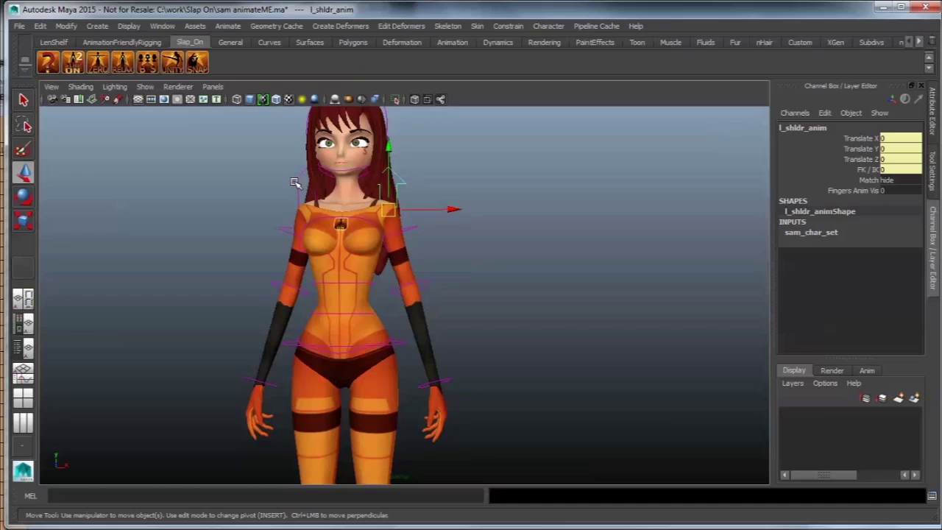
left_click(296, 184)
left_click(401, 183)
left_click_drag(401, 183, 637, 281, "alt")
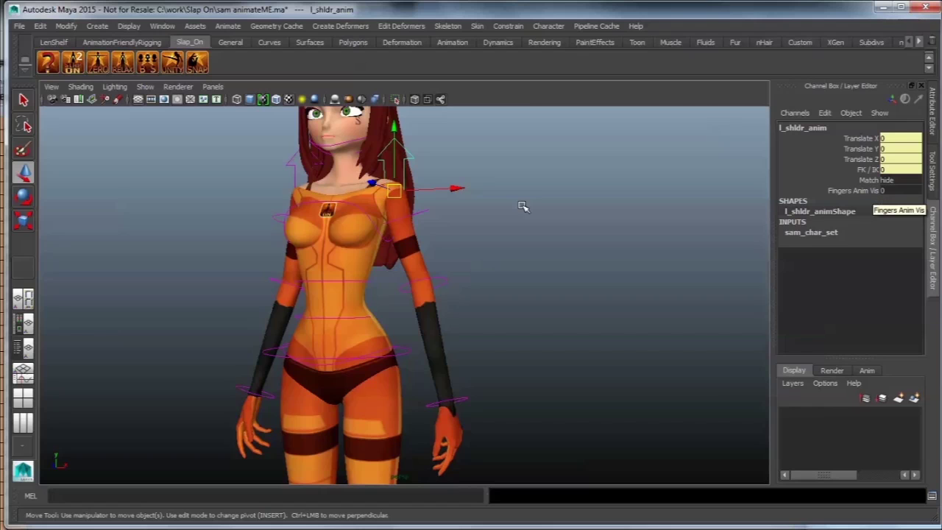
left_click_drag(521, 206, 417, 183, "alt")
key("ctrl+z")
left_click_drag(360, 227, 234, 207, "alt")
Step: Try rotating the left and right upper-arm FK controls together to swing both arms, and undo the rotations
left_click(425, 206)
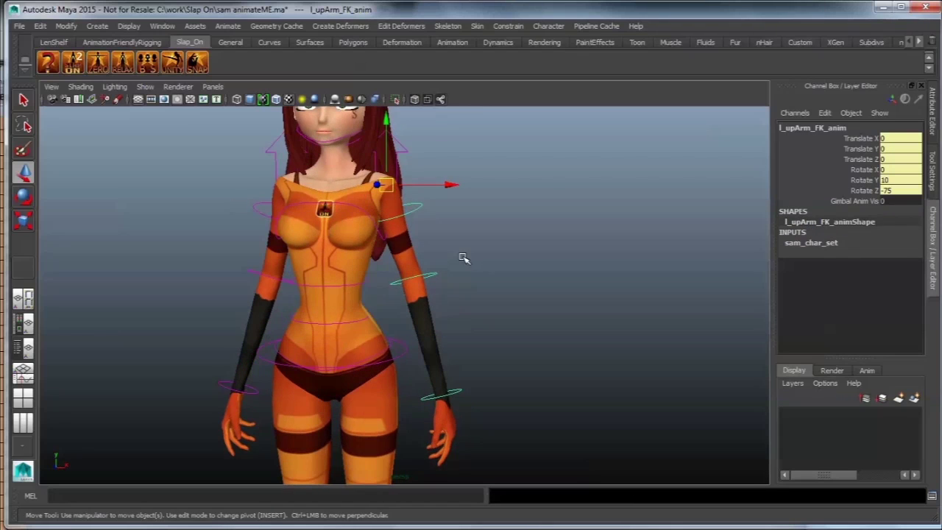
right_click_drag(463, 257, 397, 254, "alt")
left_click(293, 228, "shift")
key("e")
left_click_drag(356, 169, 380, 253)
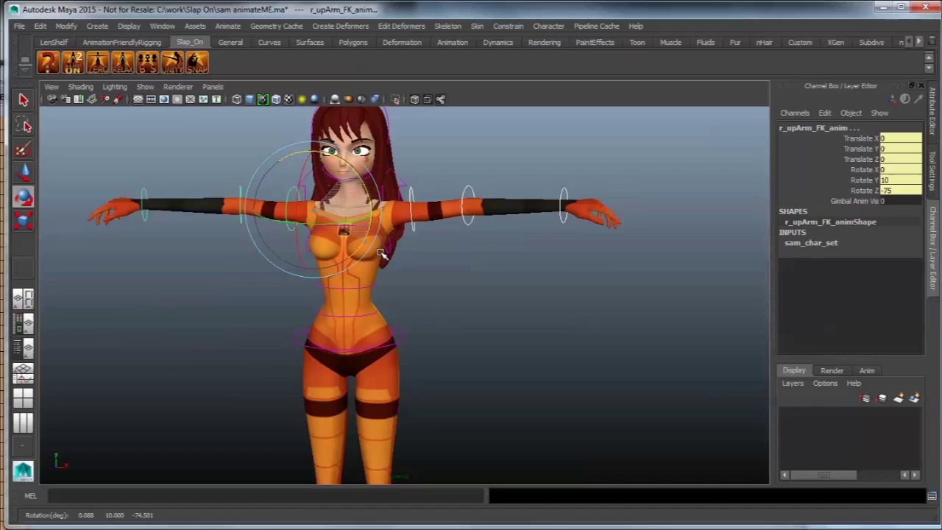
key("ctrl+z")
key("ctrl+z")
key("ctrl+z")
key("ctrl+z")
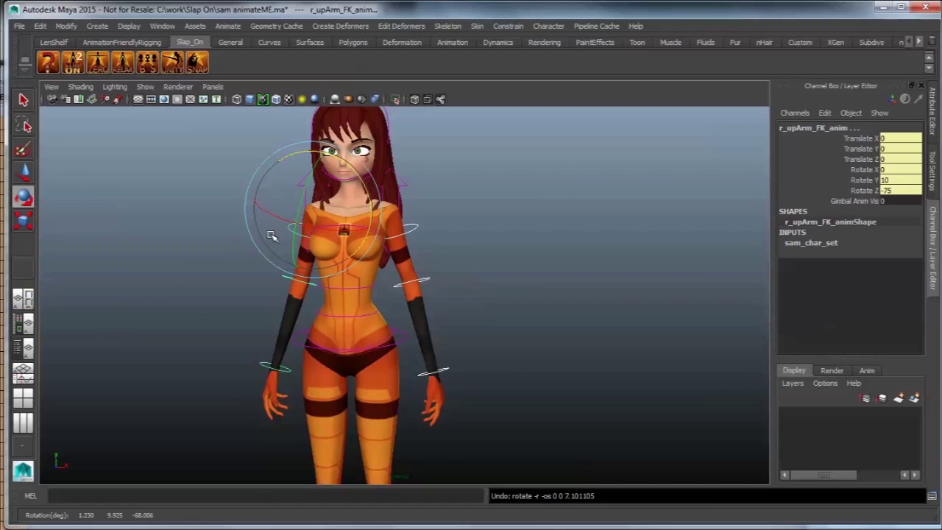
mouse_move(287, 217)
left_mouse_down()
mouse_move(307, 230)
mouse_move(270, 218)
mouse_move(278, 229)
left_mouse_up()
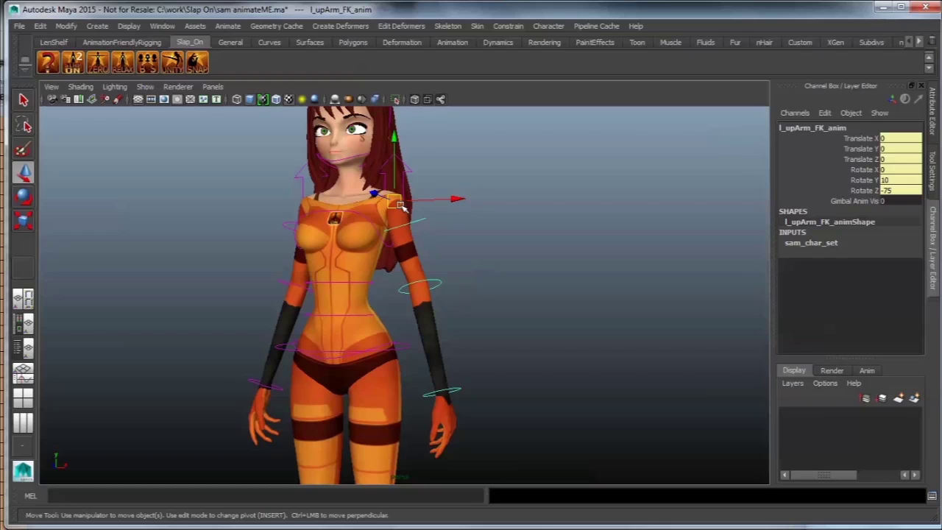
Step: Try moving the l_loArm_FK_anim control to about 0.849, 4.621, -1.289 and undo the move
left_click(427, 290)
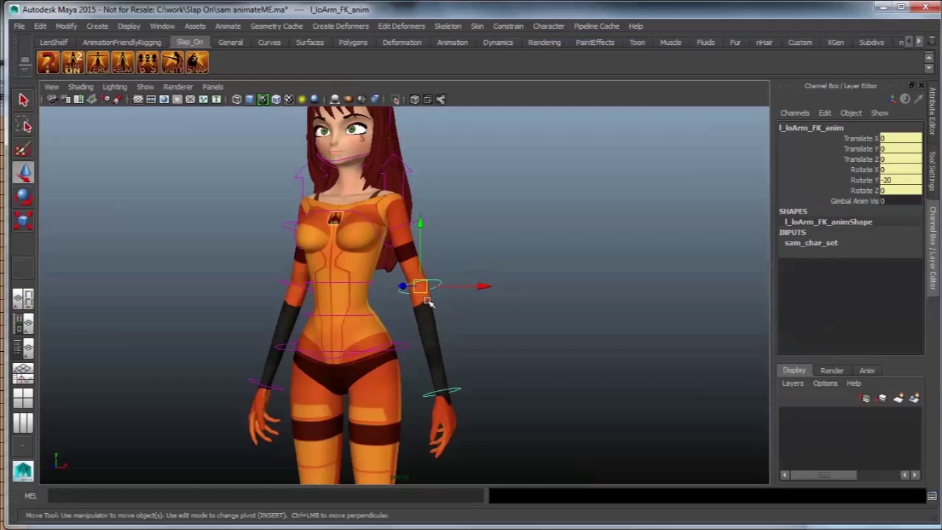
mouse_move(425, 296)
left_mouse_down()
mouse_move(432, 283)
mouse_move(443, 294)
left_mouse_up()
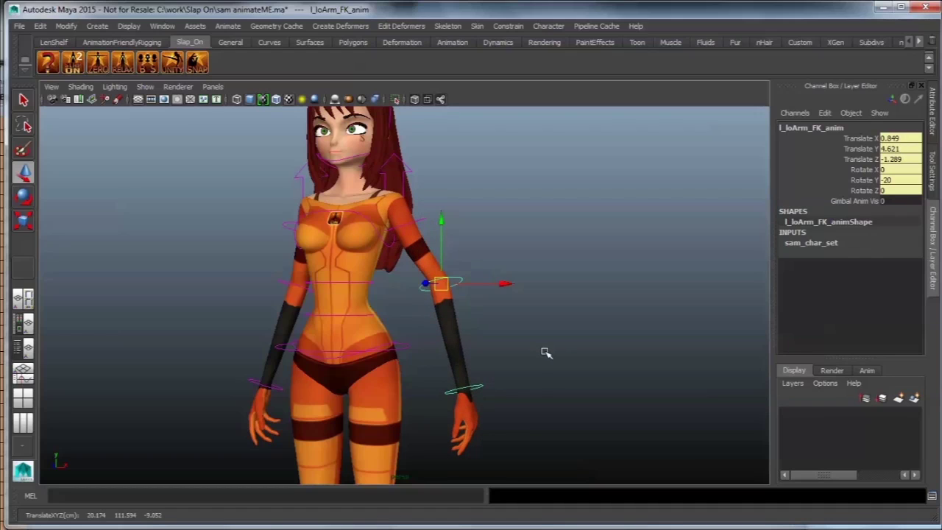
key("ctrl+z")
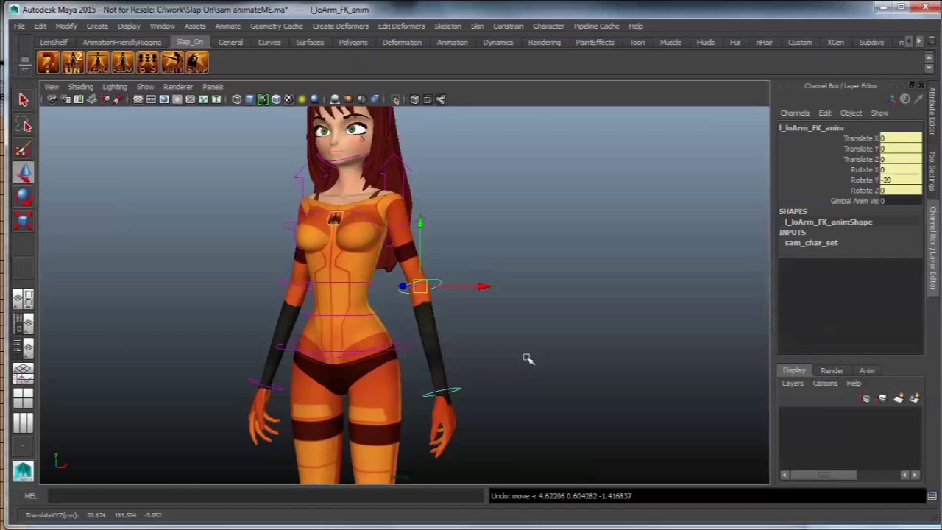
Step: Set Gimbal Anim Vis to 1 on the left upper-arm, lower-arm and hand FK controls
left_click_drag(514, 327, 518, 335, "alt")
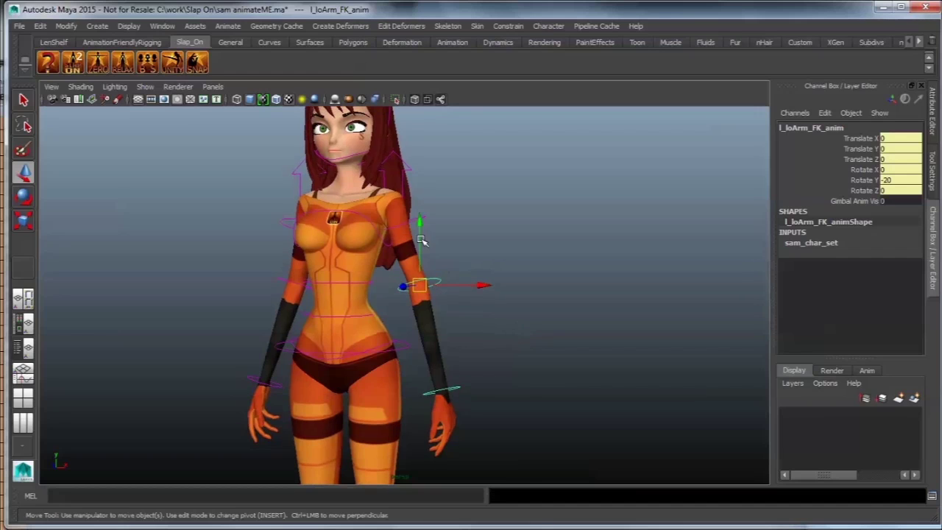
left_click(448, 388)
left_click(859, 204)
middle_click_drag(506, 266, 611, 267)
left_click_drag(610, 269, 465, 300, "alt")
right_click_drag(465, 300, 563, 322, "alt")
left_click_drag(566, 325, 473, 243, "alt")
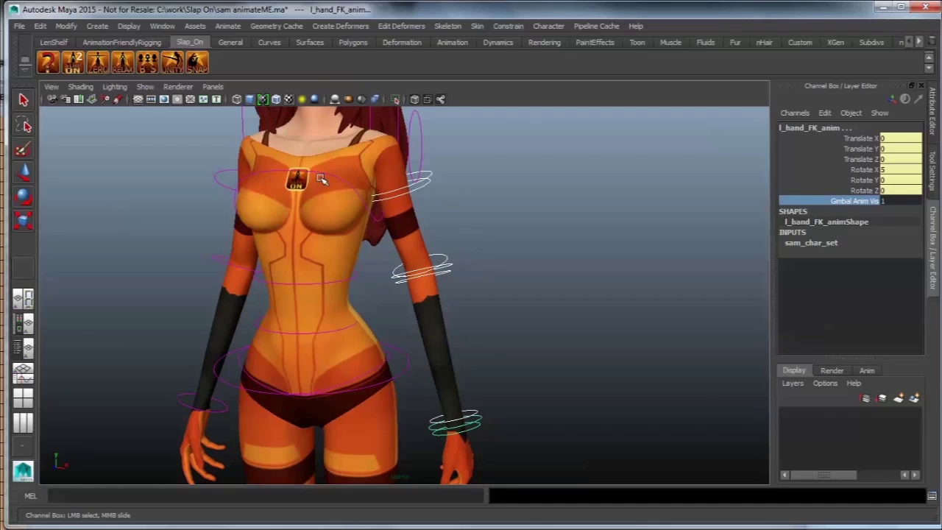
Step: Zero the rig's pose and rotate the l_upArm_gimbal_top_anim control to lower the left arm
left_click(100, 67)
middle_click_drag(589, 234, 562, 383, "alt")
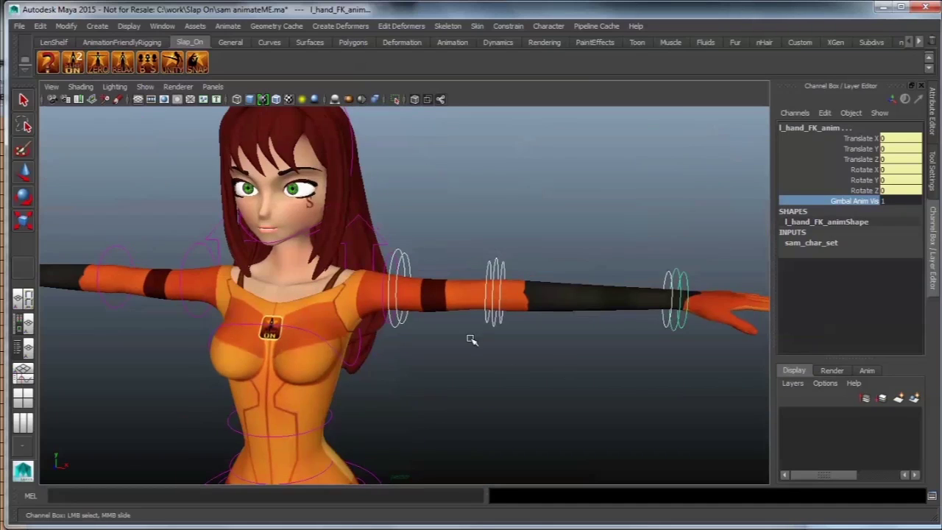
right_click_drag(470, 339, 525, 393, "alt")
left_click(389, 261)
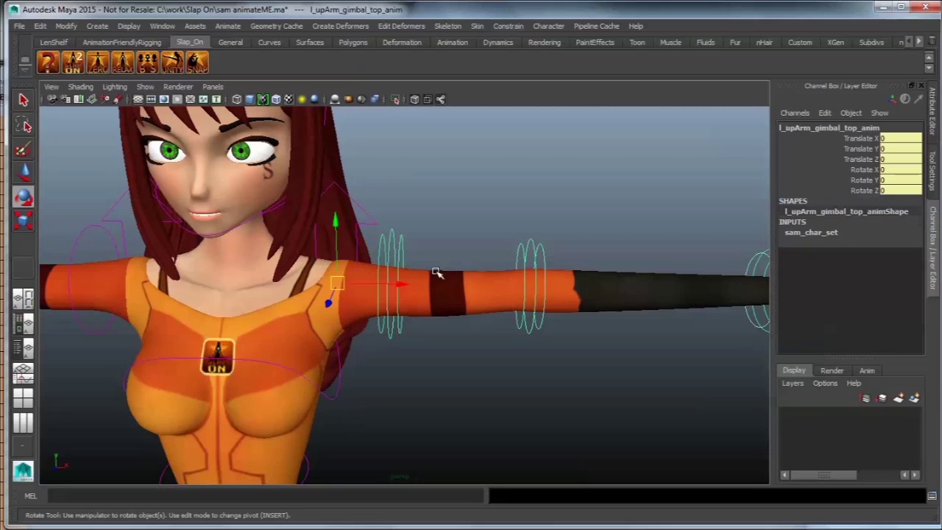
key("e")
left_click_drag(376, 271, 417, 337)
Step: Rotate the l_upArm_gimbal_bot_anim control to about 15.9, 28.7, -31.9 degrees
left_click(430, 264)
left_click(414, 286)
left_click(414, 294)
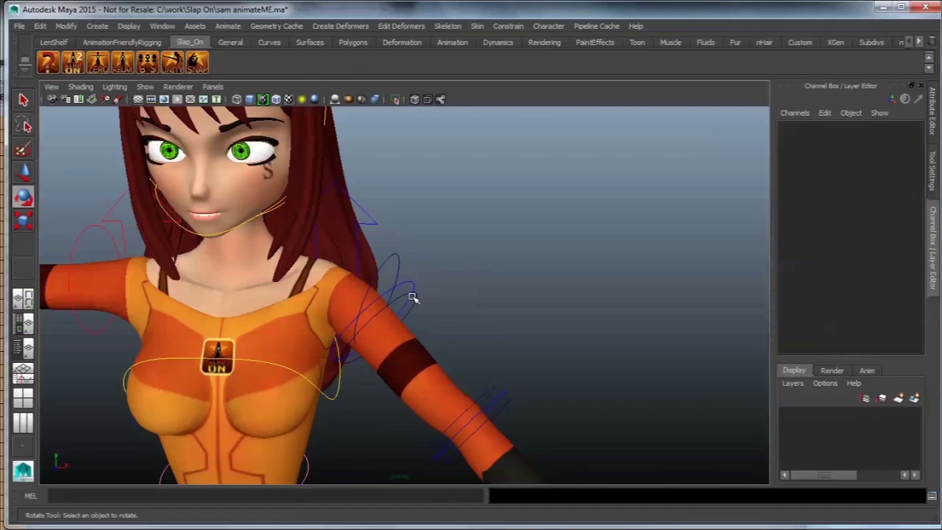
left_click(415, 309)
left_click_drag(316, 315, 339, 343)
mouse_move(408, 368)
left_mouse_down("alt")
mouse_move(346, 325)
mouse_move(372, 349)
mouse_move(413, 354)
left_mouse_up("alt")
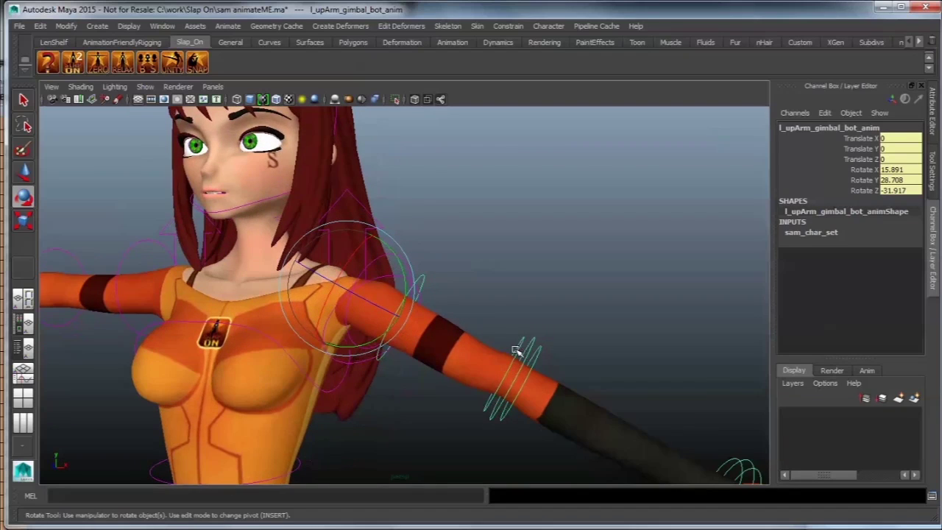
left_click_drag(518, 350, 649, 382, "alt")
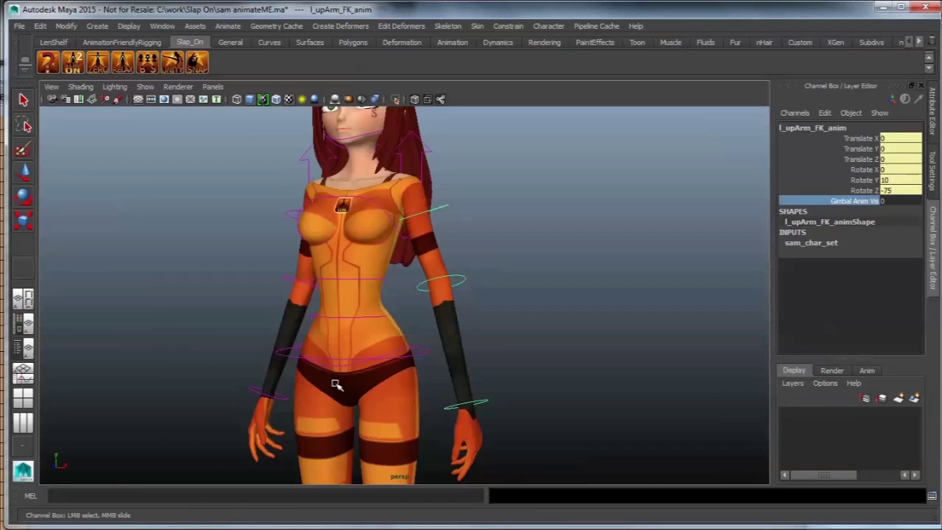
Step: Set the FK / IK channel of the left shoulder control l_shldr_anim to 1
middle_click_drag(405, 380, 407, 300, "alt")
left_click_drag(408, 301, 494, 256, "alt")
middle_click_drag(494, 256, 503, 309, "alt")
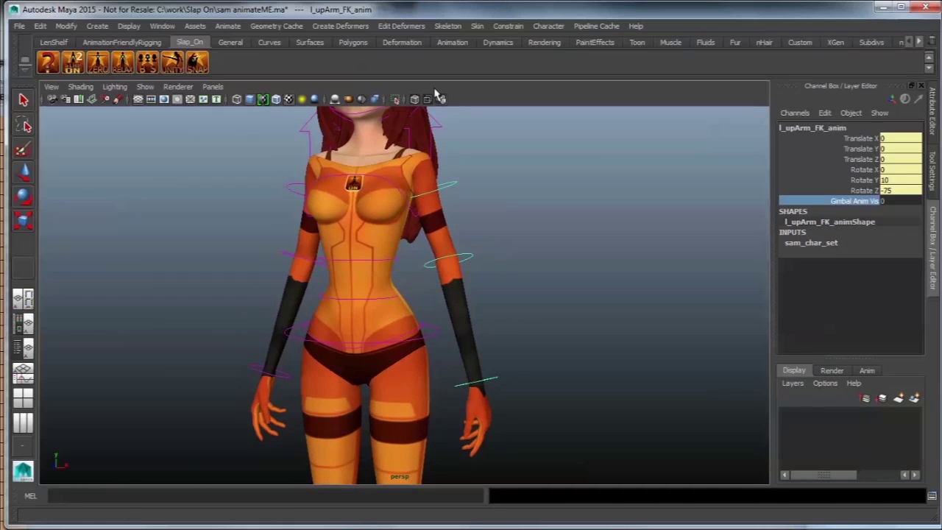
left_click_drag(440, 122, 451, 136)
right_click_drag(622, 224, 593, 213, "alt")
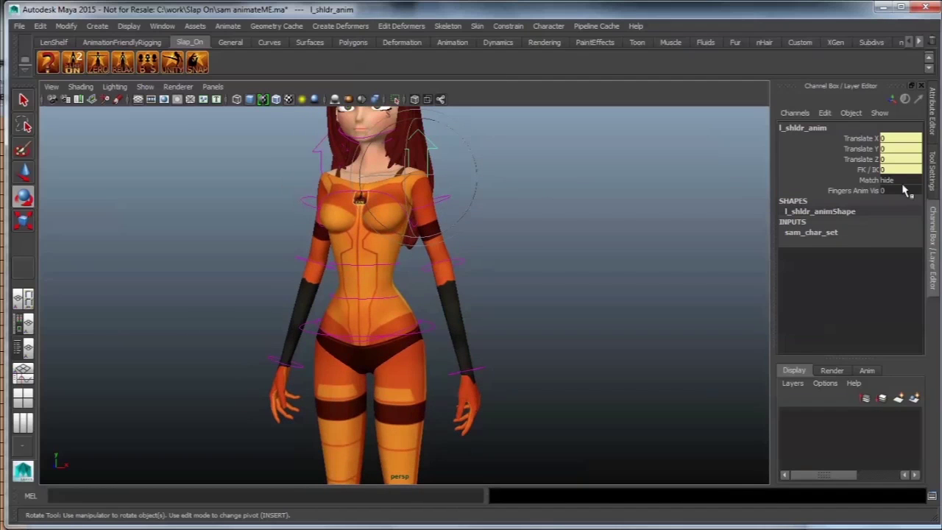
left_click(868, 171)
middle_click_drag(809, 193, 563, 243)
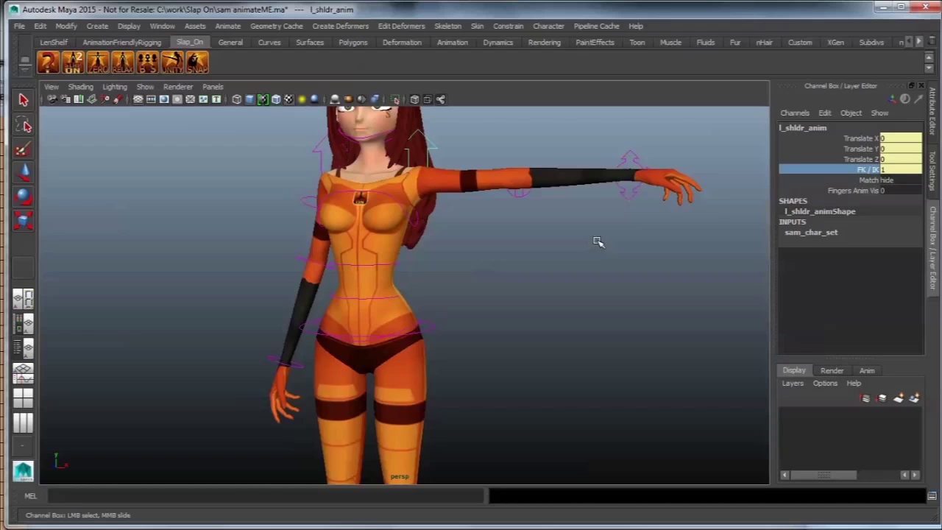
Step: Move the l_hand_IK_anim control to about -12.416, -14.054, 15.562 so the left arm bends at the elbow
left_click_drag(597, 242, 505, 313, "alt")
left_click_drag(536, 189, 431, 333)
key("e")
key("w")
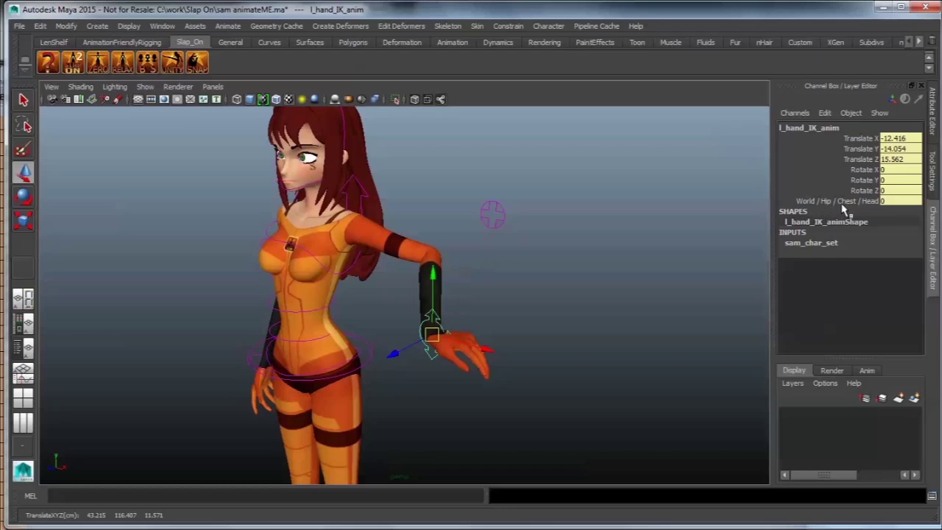
Step: Try moving the body_anim control while the left IK hand is in world space, and undo the move
left_click_drag(546, 351, 604, 306, "alt")
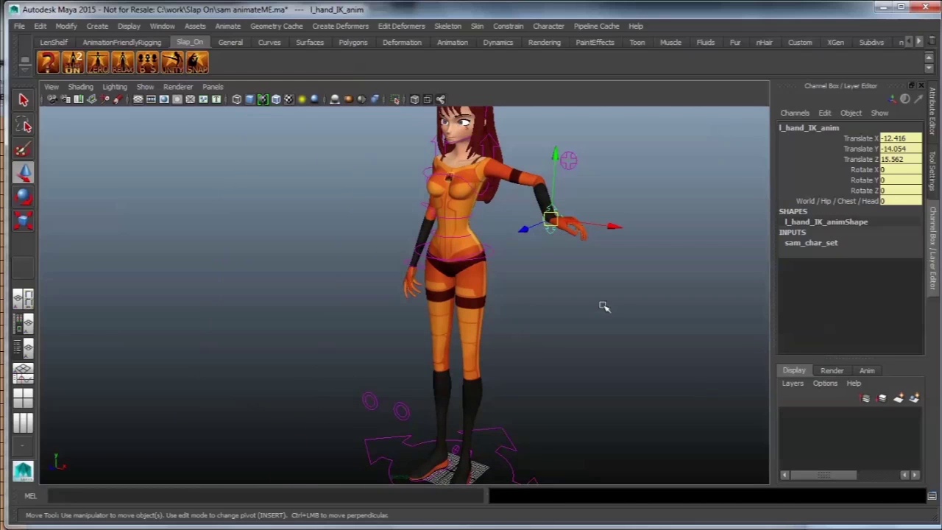
left_click(426, 258)
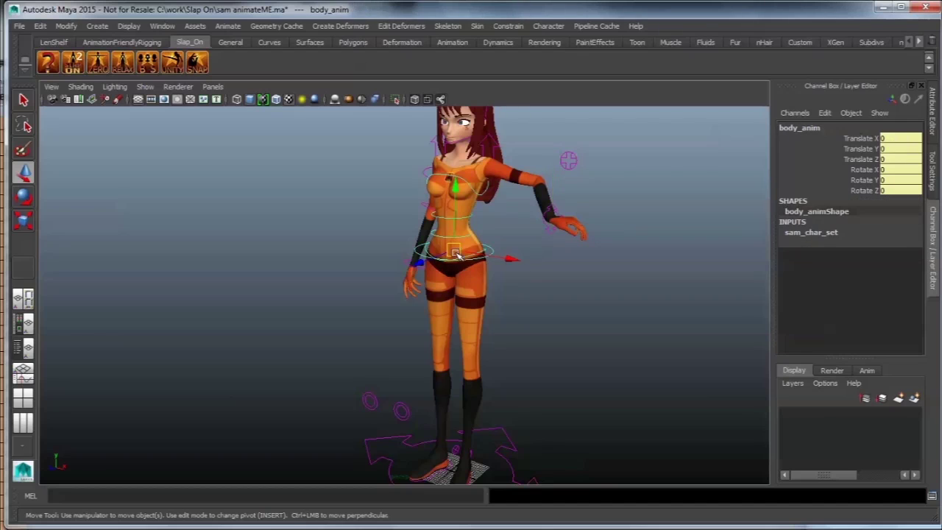
left_click_drag(464, 259, 504, 228)
Step: Set the World / Hip / Chest / Head channel of l_hand_IK_anim to 3
left_click(544, 230)
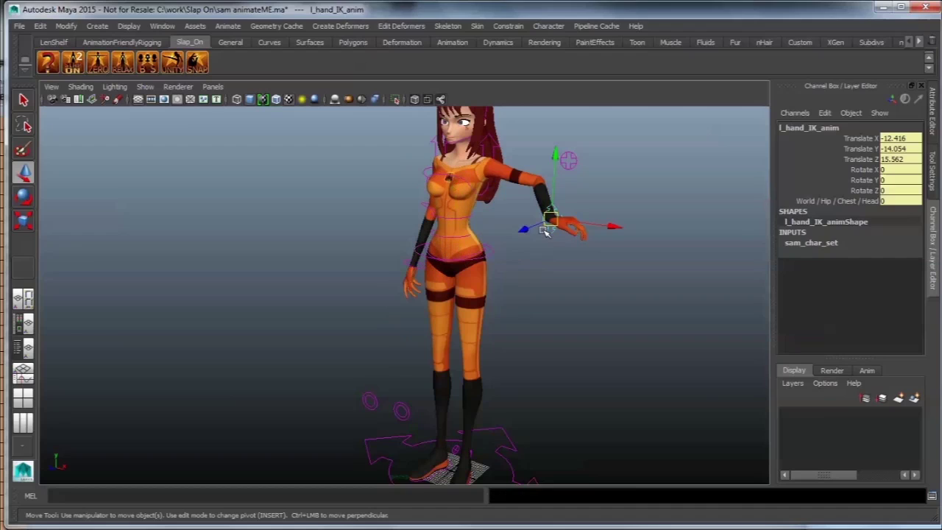
left_click(844, 201)
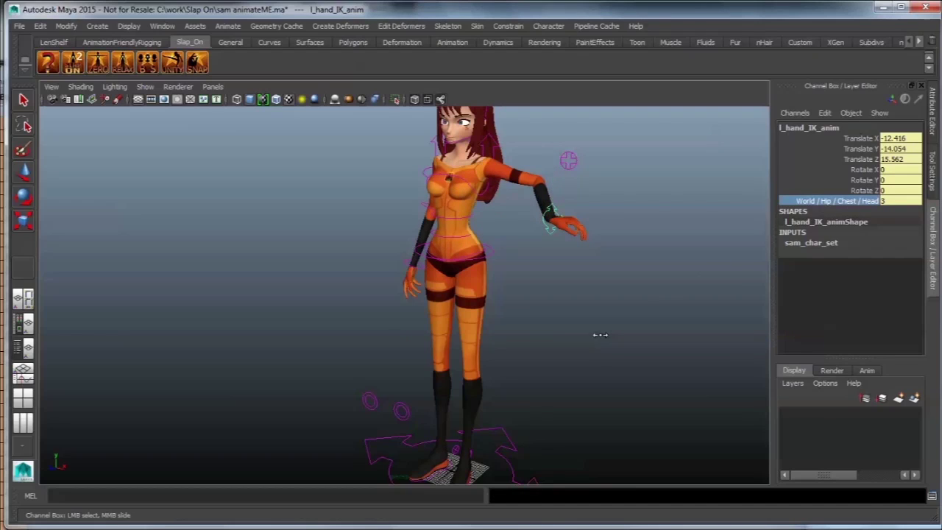
Step: Try rotating the head_anim control to about -15.9, 19.7, -5.7 degrees and undo the rotation
left_click_drag(444, 261, 444, 281, "alt")
middle_click_drag(445, 281, 445, 338, "alt")
left_click_drag(444, 338, 454, 339, "alt")
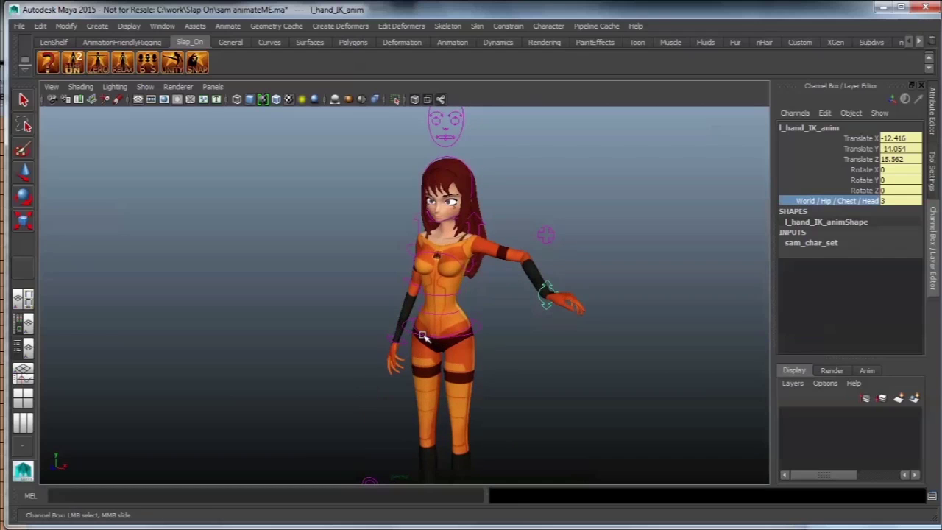
left_click(469, 190)
key("e")
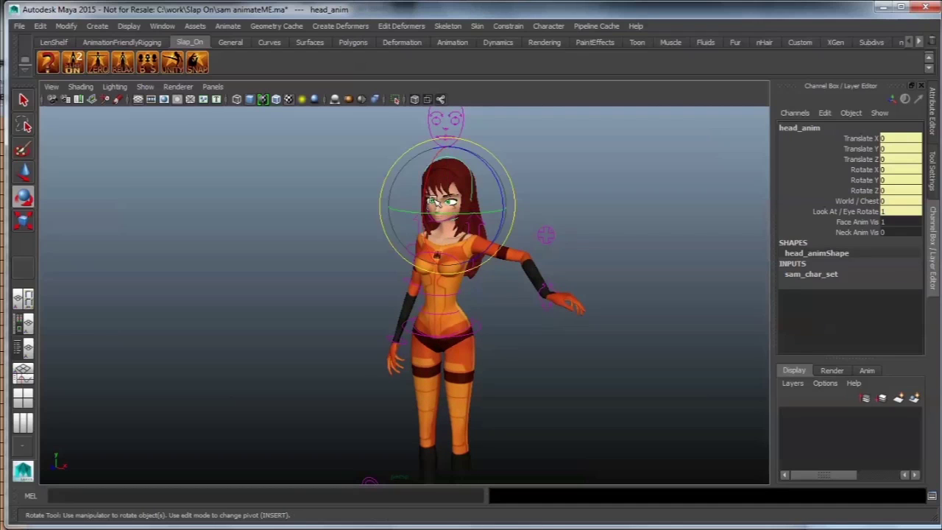
left_click_drag(469, 190, 458, 216)
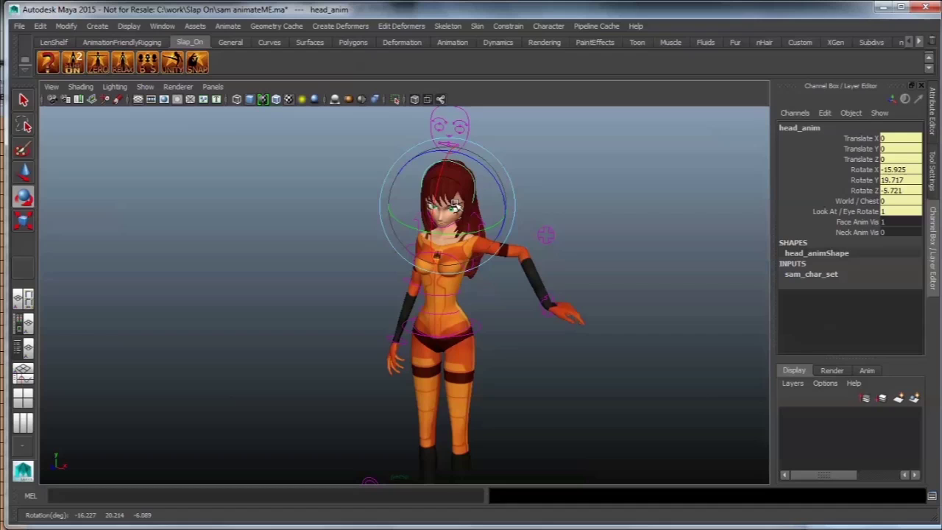
key("ctrl+z")
Step: Place l_hand_IK_anim against the side of the head at about -46.6, 13.2, 4.9, rotated about -26.6, -204.2, 94.0 degrees
left_click(546, 284)
left_click_drag(539, 345, 588, 346, "alt")
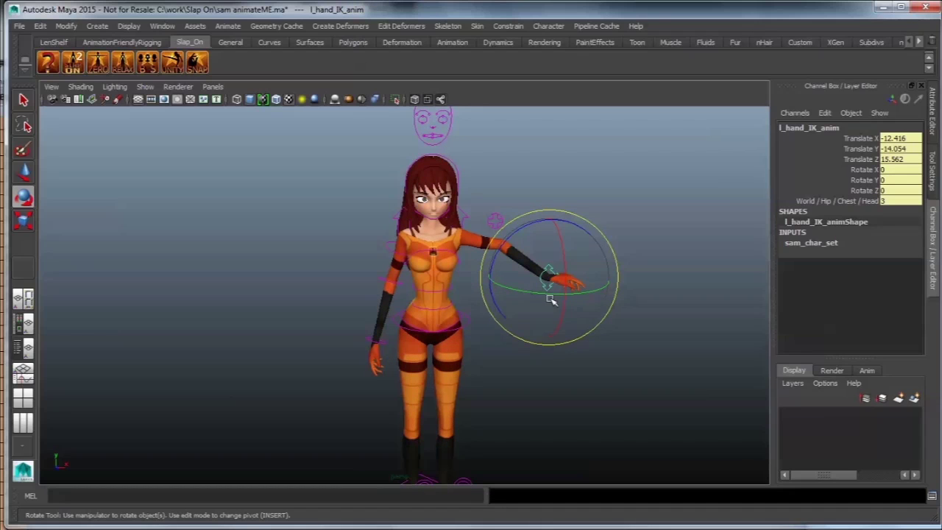
left_click_drag(558, 291, 515, 243)
key("w")
left_click_drag(550, 276, 368, 213)
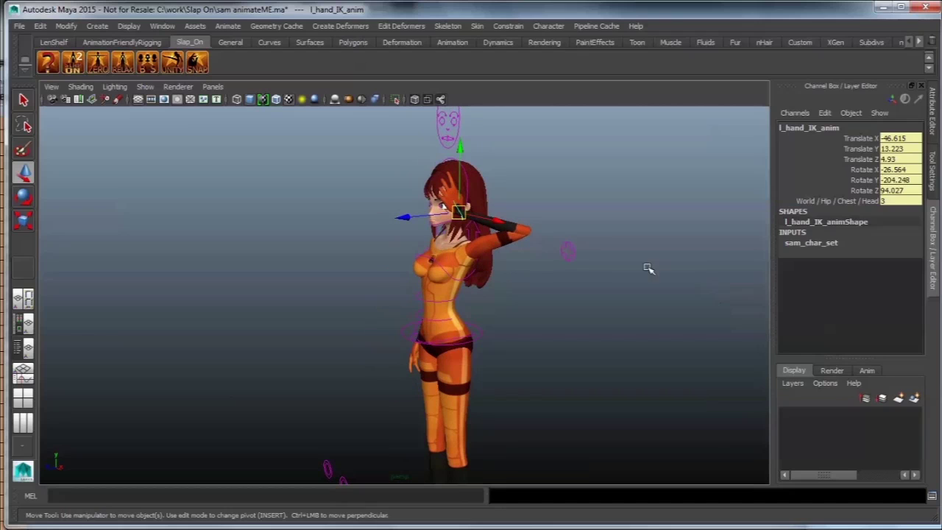
left_click_drag(586, 266, 587, 266)
left_click_drag(586, 266, 432, 356, "alt")
left_click_drag(433, 356, 533, 359, "alt")
Step: Try rotating the head_anim control while the IK hand follows the head
left_click(459, 163)
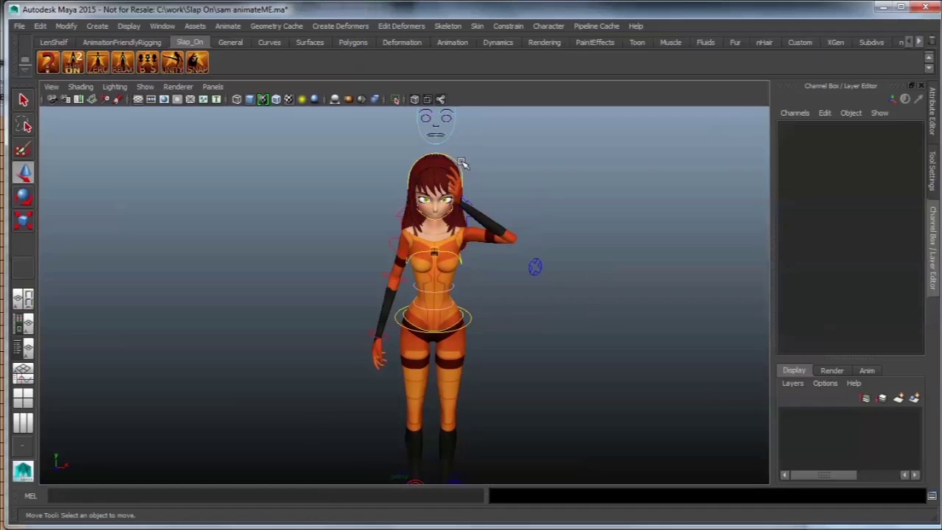
key("e")
left_click(450, 161)
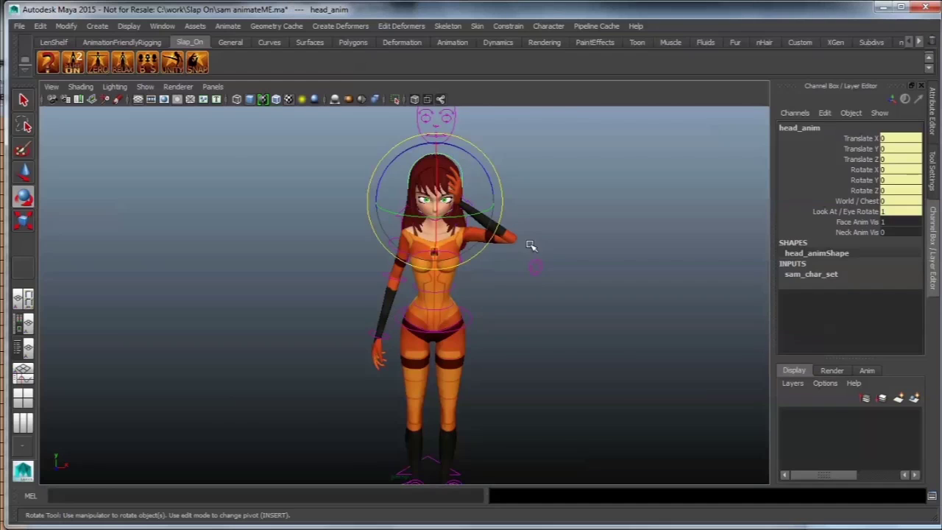
key("f")
left_click_drag(693, 321, 447, 289, "alt")
right_click_drag(528, 403, 496, 385, "alt")
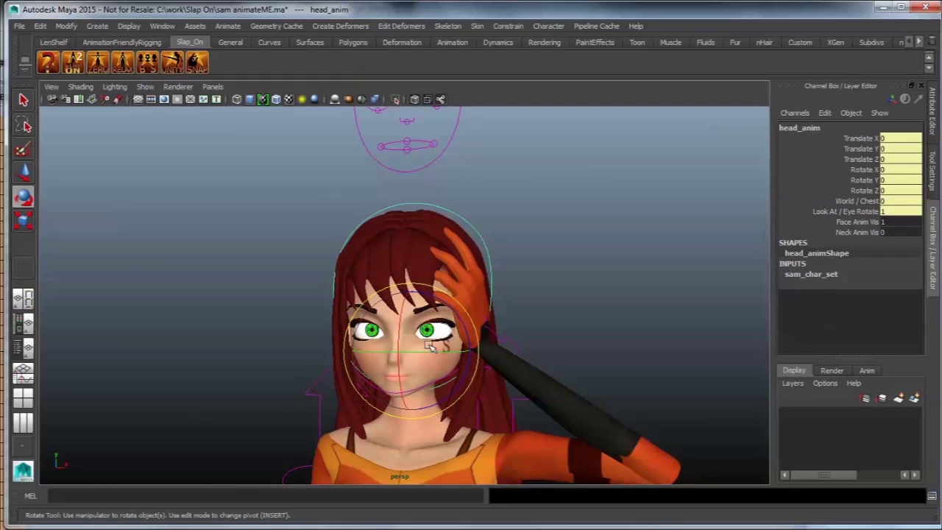
left_click_drag(428, 341, 731, 356)
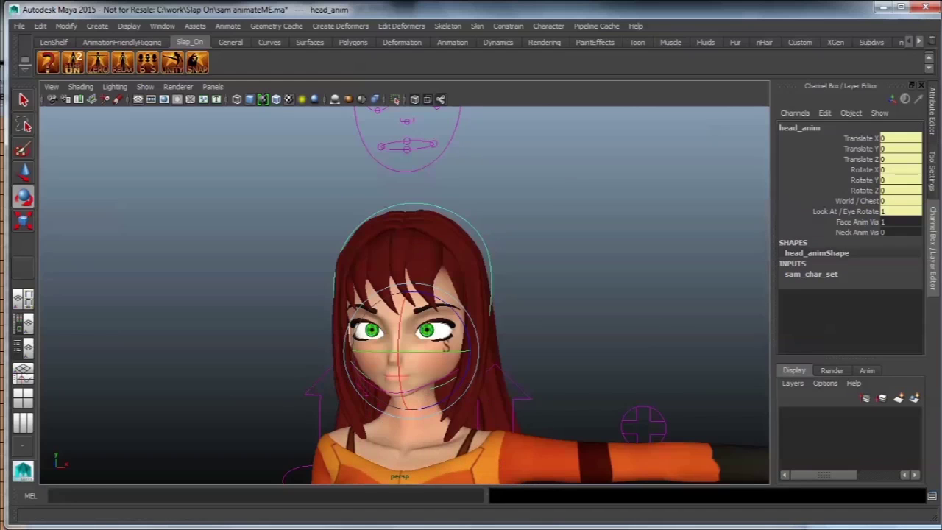
Step: Set the Stretch channel of l_elbow_IK_anim to 1
left_click_drag(479, 353, 452, 330, "alt")
left_click(511, 315)
left_click_drag(512, 315, 537, 357, "alt")
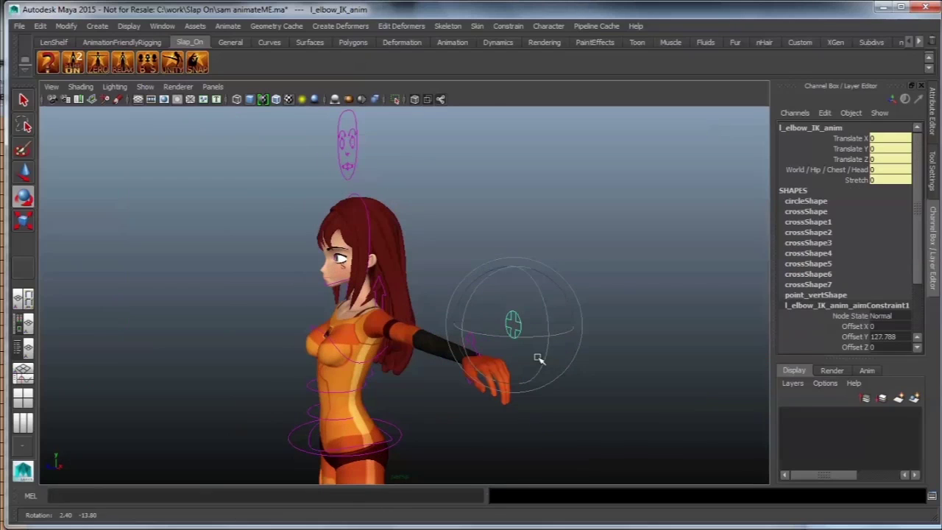
left_click_drag(695, 314, 788, 182, "alt")
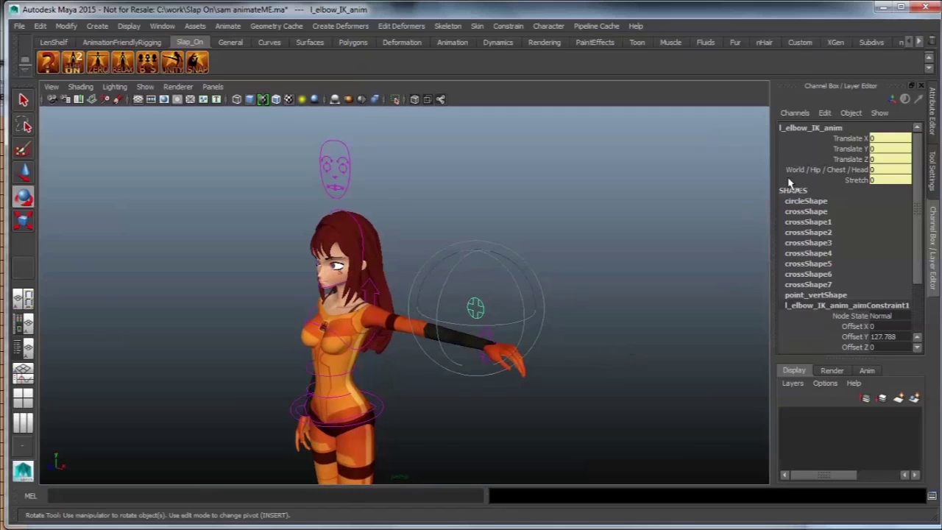
left_click(855, 180)
left_click_drag(450, 323, 454, 358, "alt")
middle_click_drag(480, 314, 501, 315)
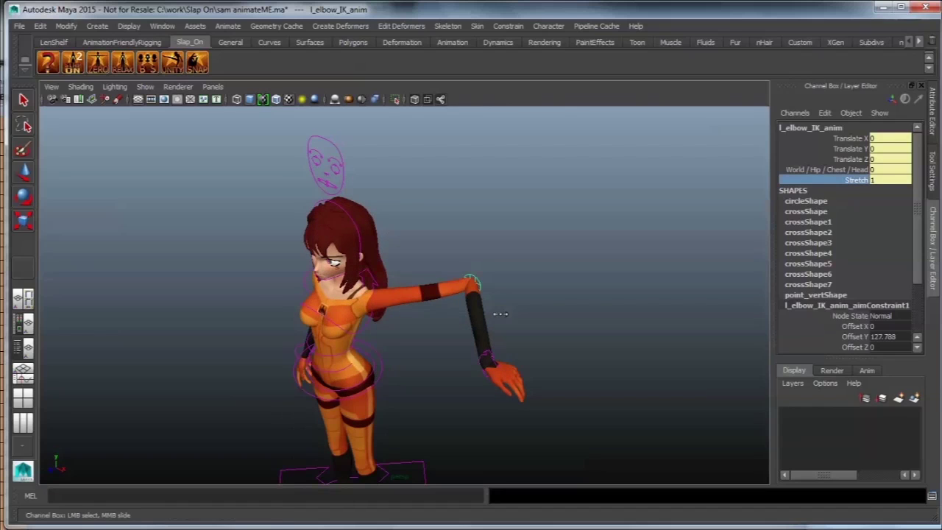
Step: Try moving l_hand_IK_anim to about -12.8, 12.7, -2.1 with the elbow pinned, and undo the move
left_click_drag(504, 316, 461, 385, "alt")
left_click(508, 331)
key("e")
key("w")
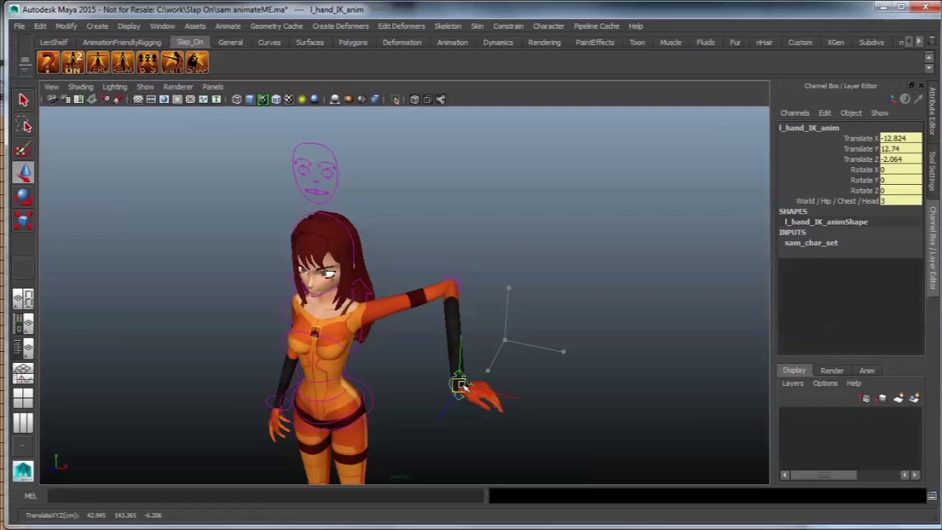
key("ctrl+z")
key("ctrl+z")
key("ctrl+z")
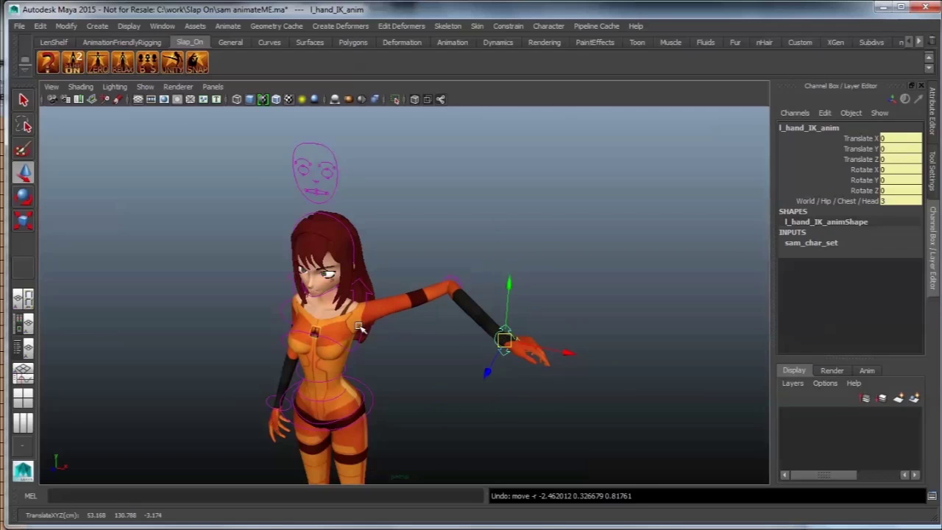
Step: Reset the Stretch channel of l_elbow_IK_anim to 0
left_click(450, 284)
left_click(854, 181)
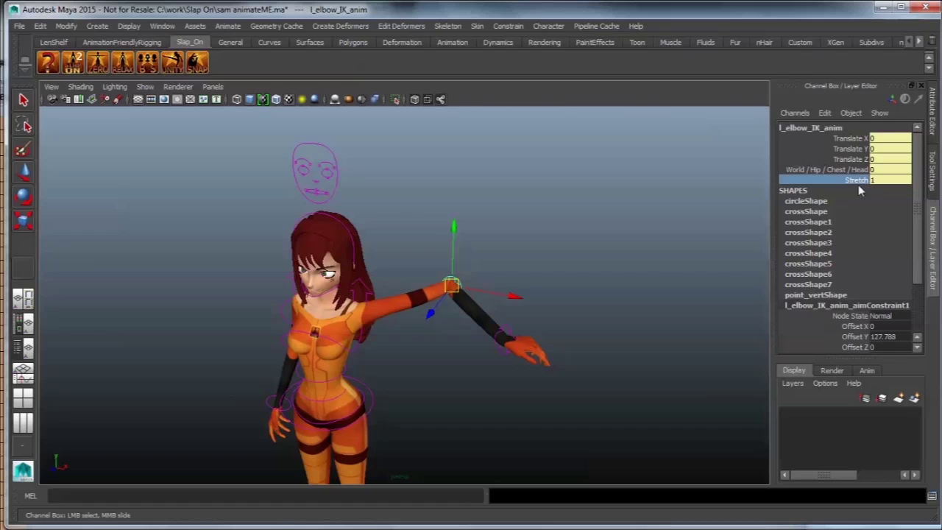
middle_click_drag(672, 278, 590, 288)
left_click_drag(247, 364, 321, 368, "alt")
Step: Set the Match channel of l_shldr_anim to IK to FK
key("w")
left_click(374, 312)
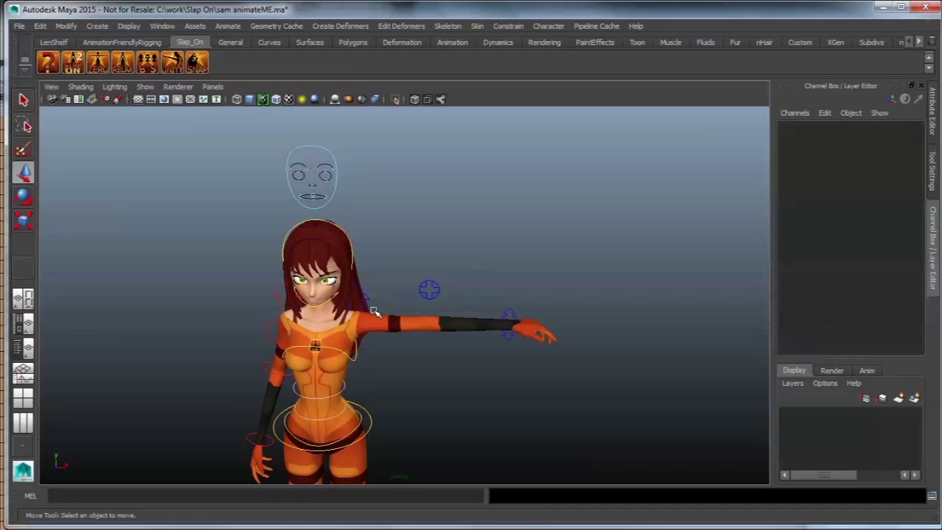
left_click(362, 298)
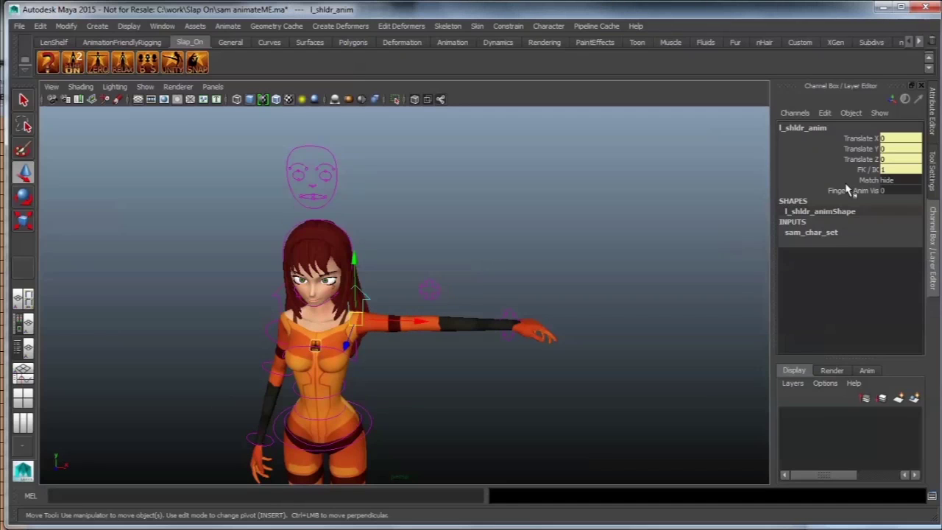
left_click(892, 180)
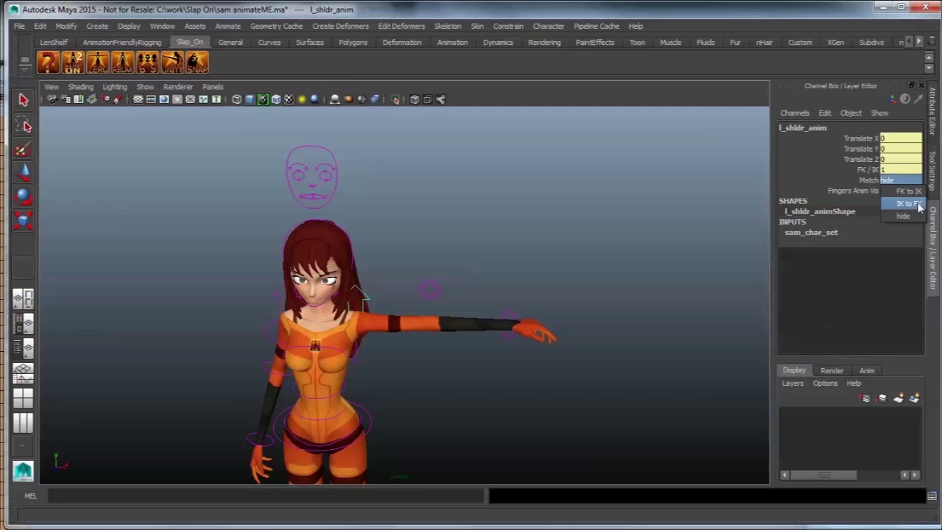
left_click(915, 206)
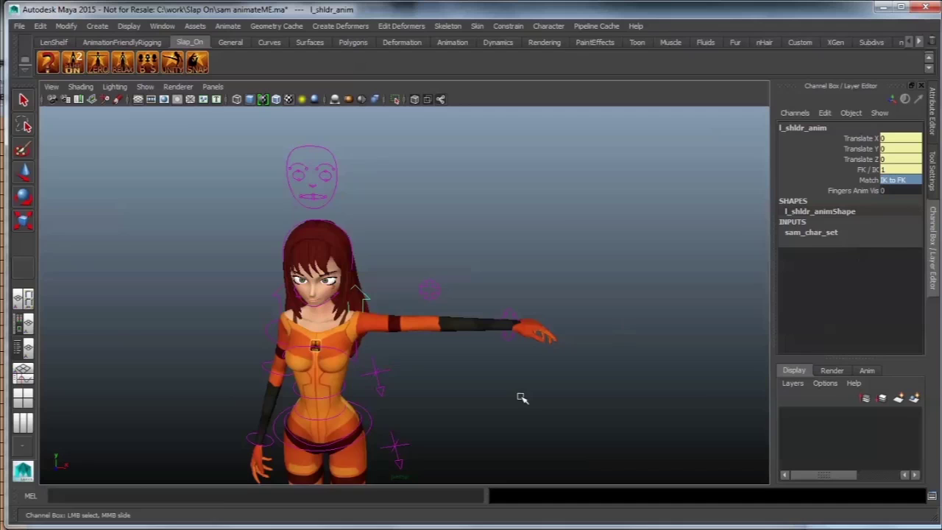
Step: Examine the l_elbow_IK_match and l_hand_IK_match controls of the left arm
left_click_drag(519, 397, 536, 424, "alt")
key("w")
left_click(424, 316)
left_click(426, 318)
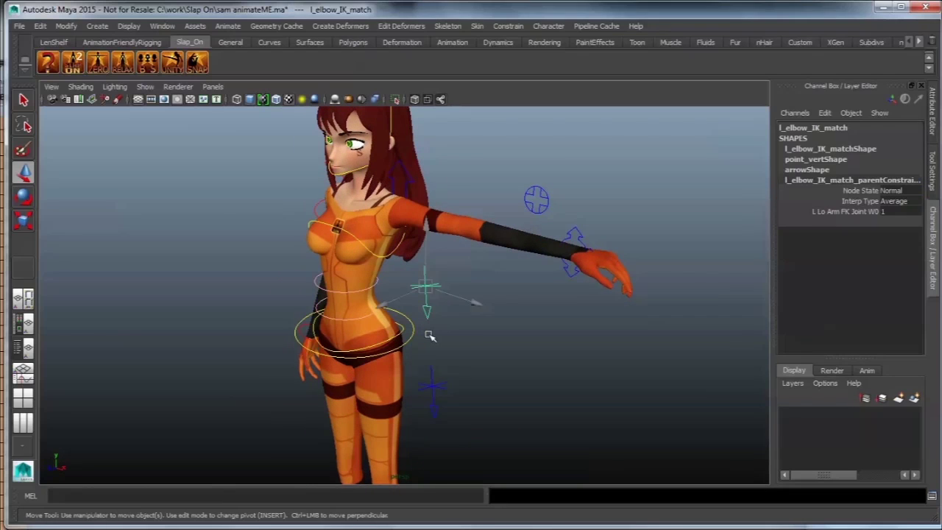
left_click(433, 382)
left_click_drag(462, 375, 496, 369, "alt")
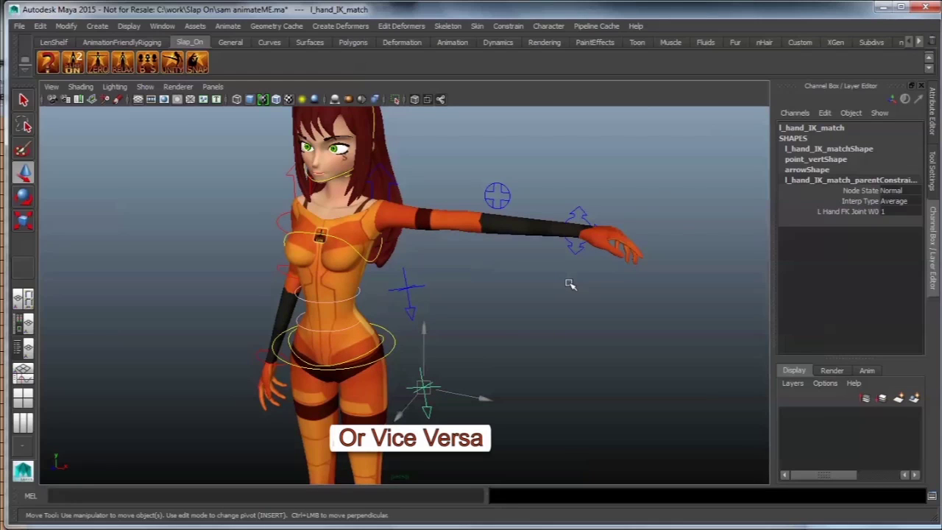
Step: Try blending the left arm between IK and FK with the FK / IK channel of l_shldr_anim
left_click(395, 181)
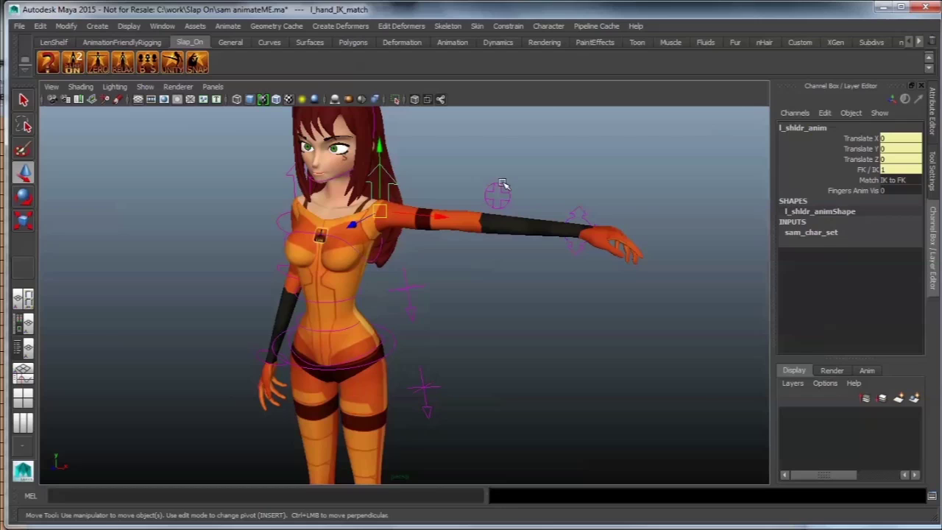
left_click(853, 170)
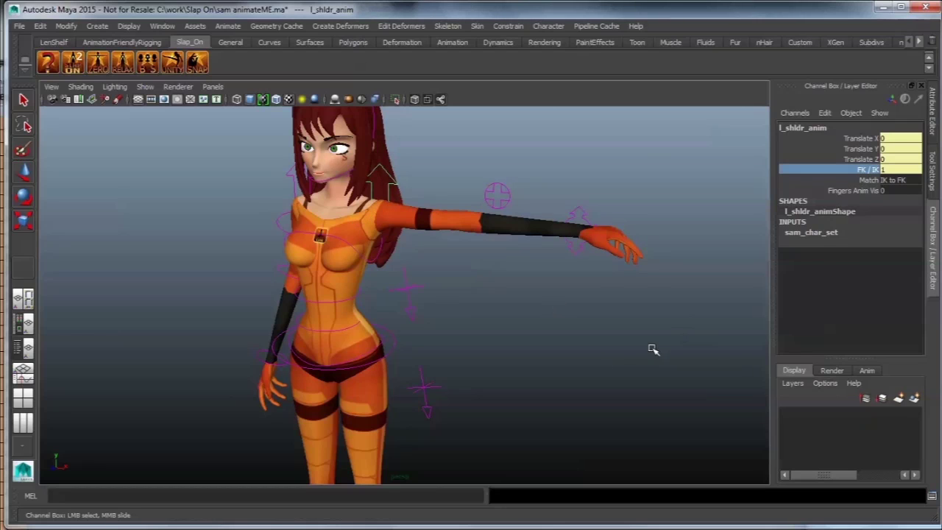
middle_click_drag(652, 349, 657, 386)
Step: Snap l_elbow_IK_anim to the l_elbow_IK_match control with the Snap script
left_click_drag(416, 299, 428, 307)
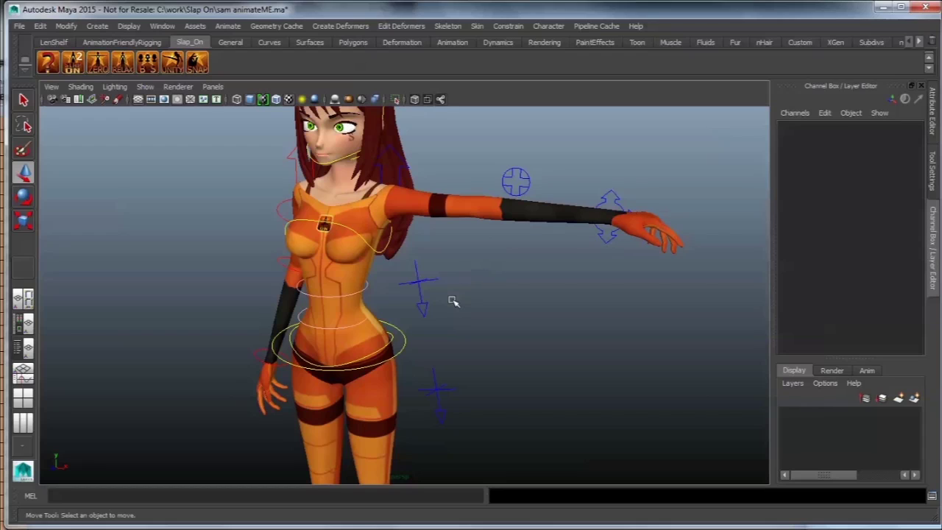
left_click(417, 278)
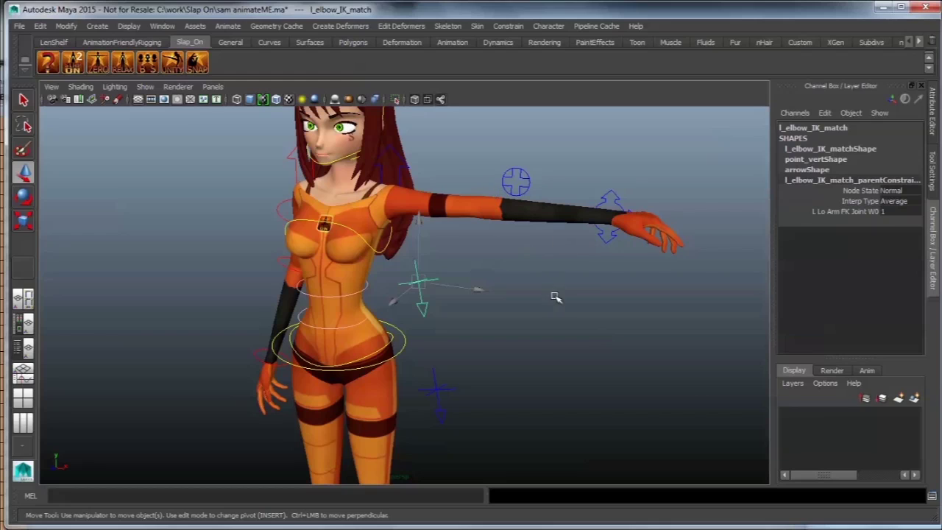
left_click(516, 169)
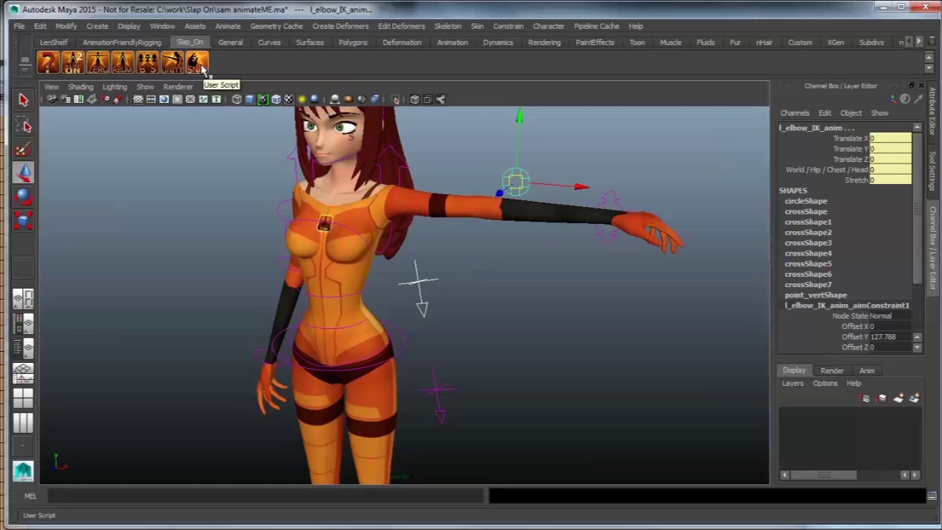
left_click(198, 65)
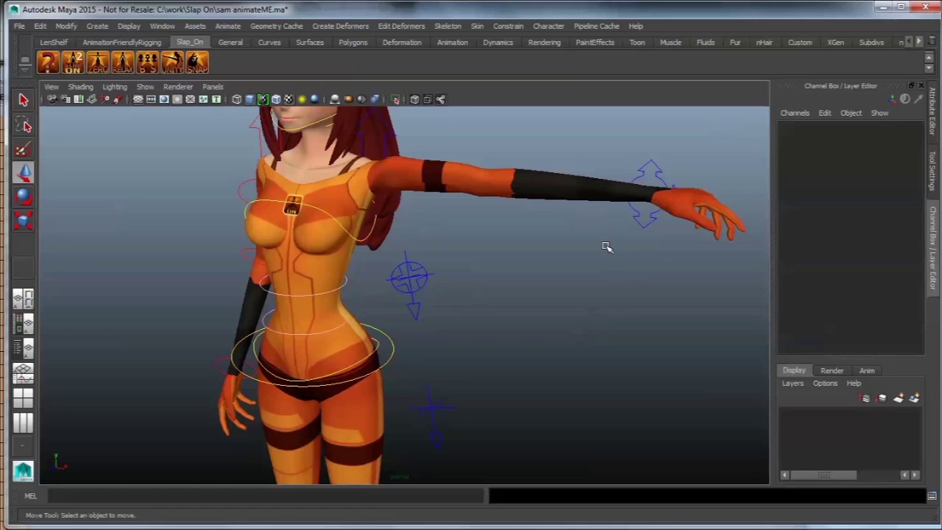
Step: Snap l_hand_IK_anim to the l_hand_IK_match control with the Snap script
left_click(449, 412)
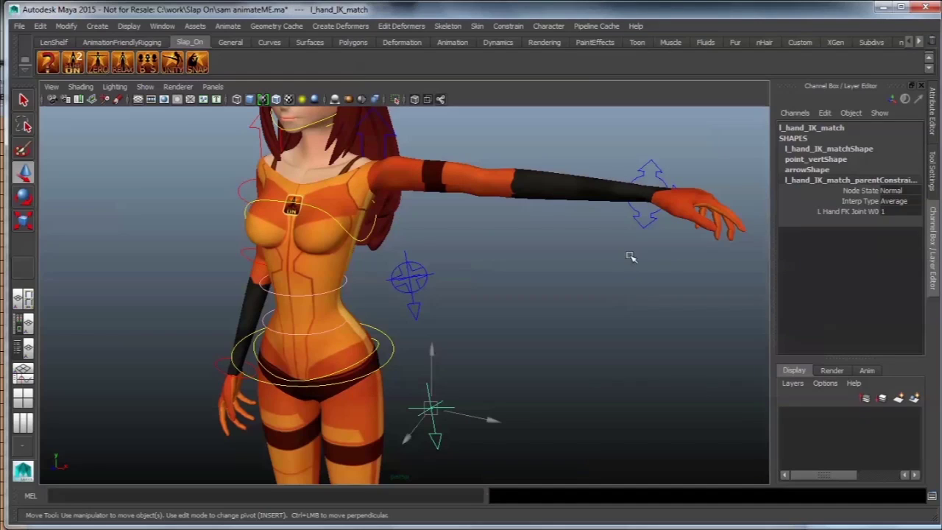
left_click(635, 223)
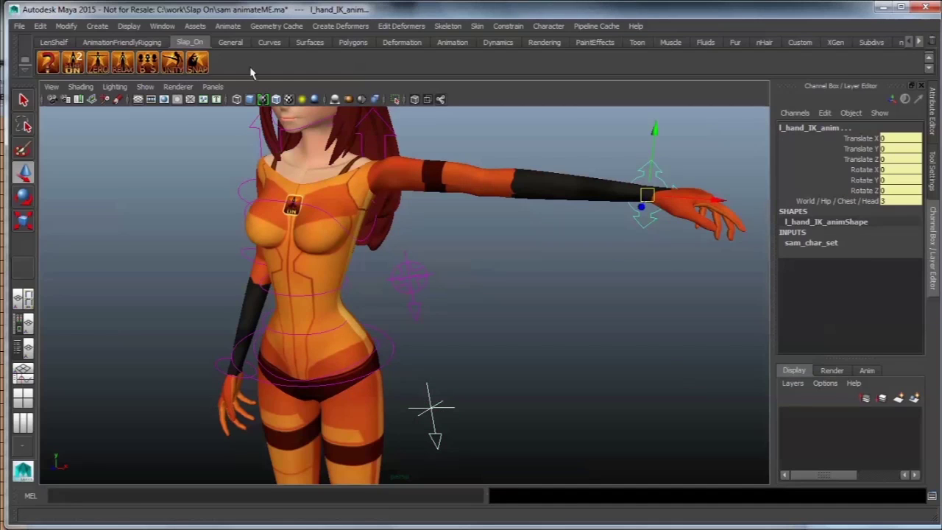
left_click(197, 63)
left_click(567, 380)
left_click_drag(567, 380, 650, 417, "alt")
Step: Compare the snapped IK arm with the FK arm using the FK / IK channel of l_shldr_anim
left_click(391, 176)
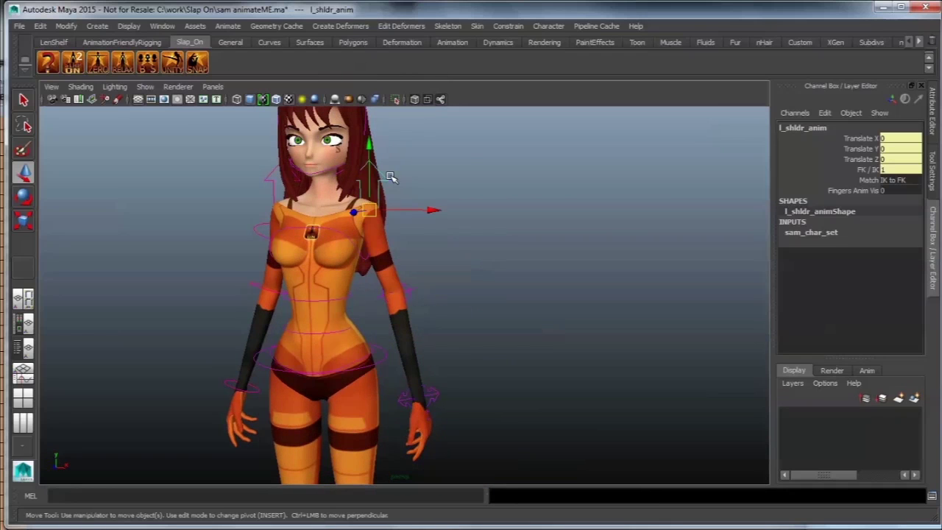
left_click(854, 172)
middle_click_drag(523, 377, 541, 296, "alt")
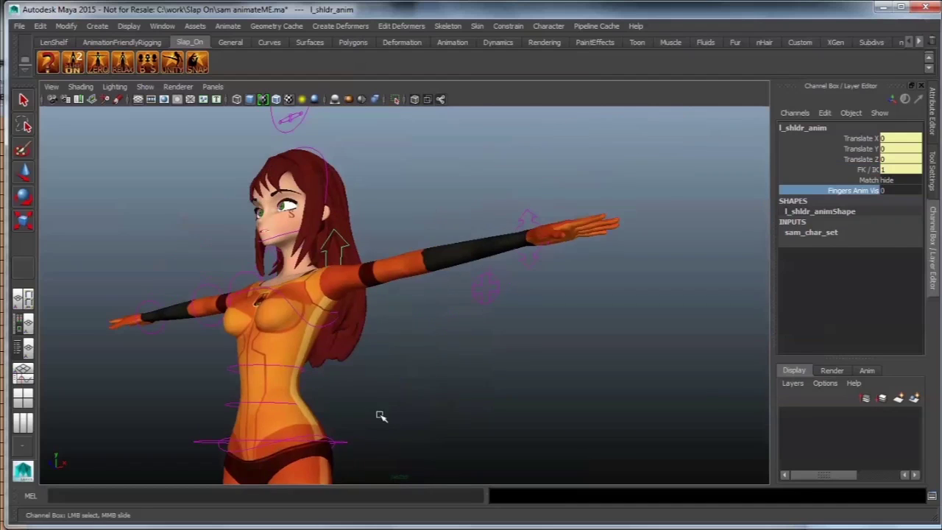
Step: Turn on Fingers Anim Vis for l_shldr_anim and select the l_fingers_anim control
left_click_drag(380, 414, 394, 348, "alt")
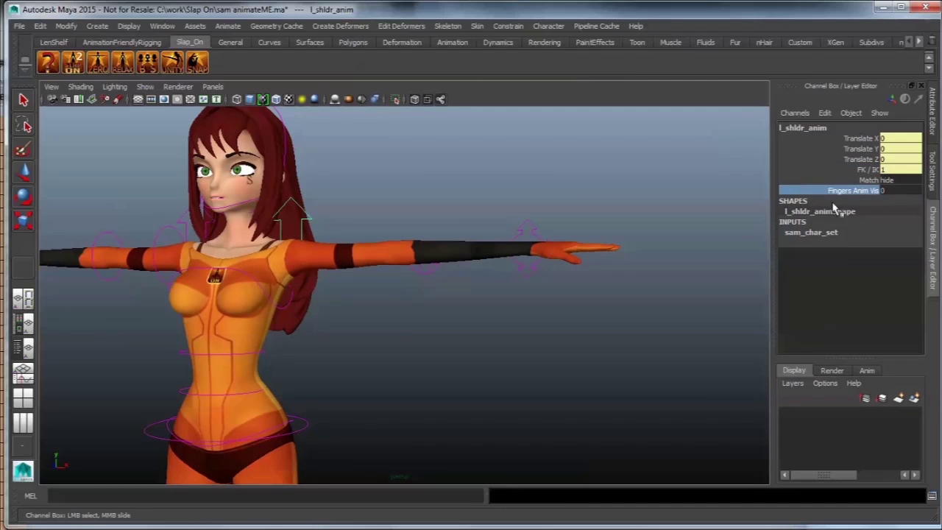
left_click_drag(601, 302, 606, 272, "alt")
left_click(597, 243)
key("f")
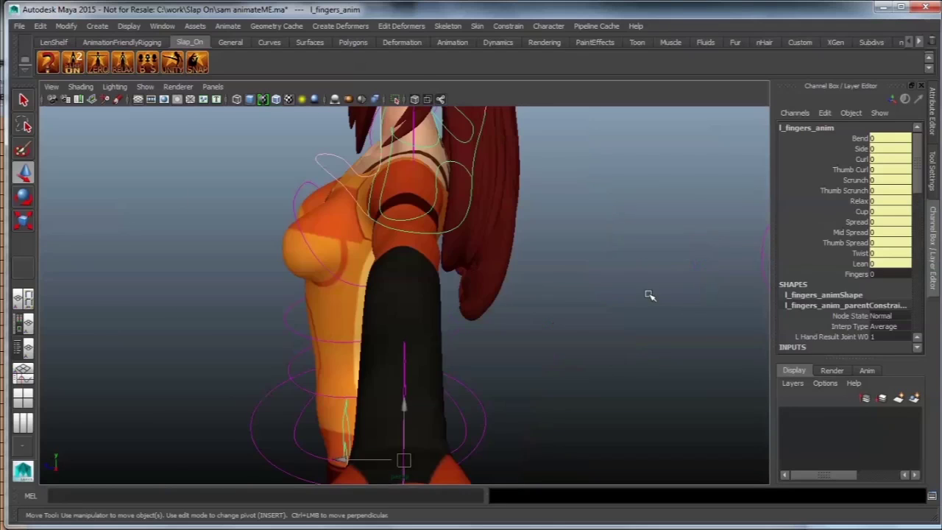
left_click_drag(356, 349, 532, 290, "alt")
middle_click_drag(533, 290, 548, 361, "alt")
right_click_drag(548, 360, 429, 397, "alt")
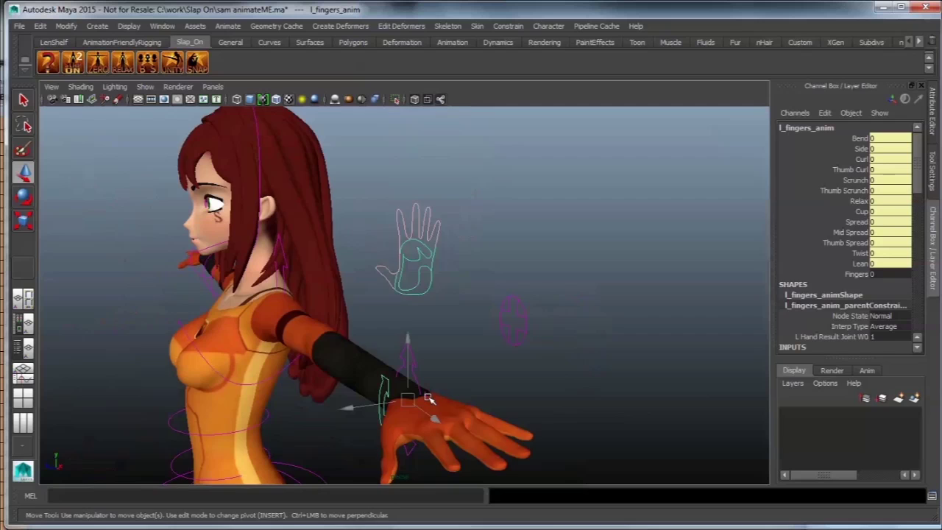
left_click_drag(429, 397, 552, 345, "alt")
Step: Try curling the left fingers by setting the Curl channel of l_fingers_anim to 8.8, and undo the change
left_click(858, 139)
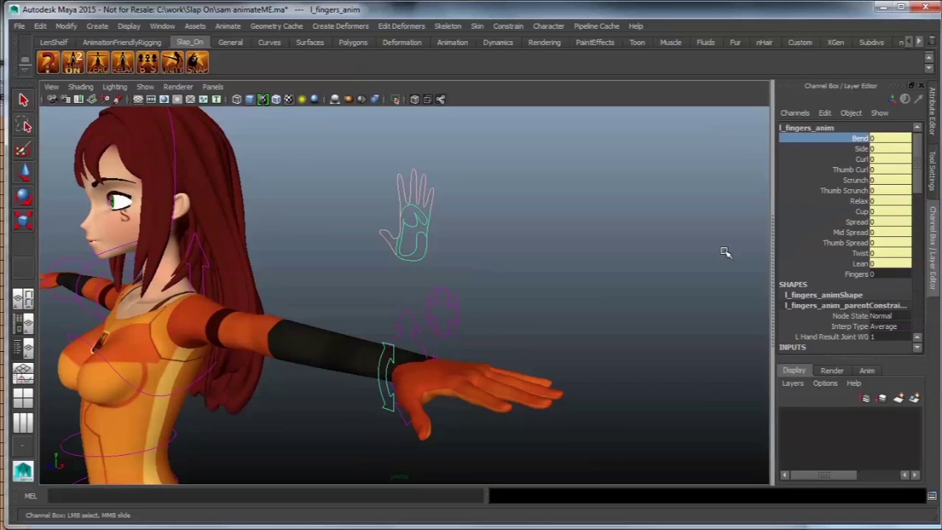
left_click_drag(689, 319, 636, 331, "alt")
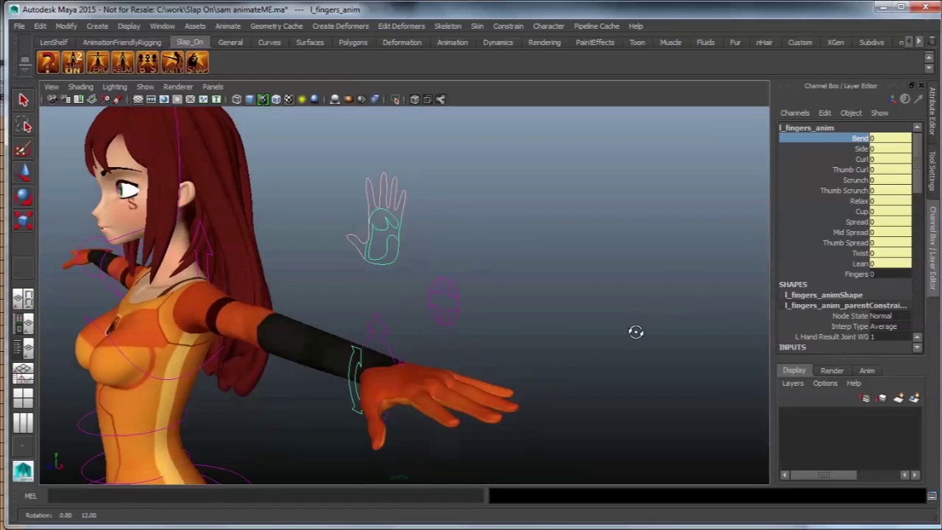
left_click(860, 159)
middle_click_drag(504, 336, 559, 368)
left_click_drag(560, 367, 551, 347, "alt")
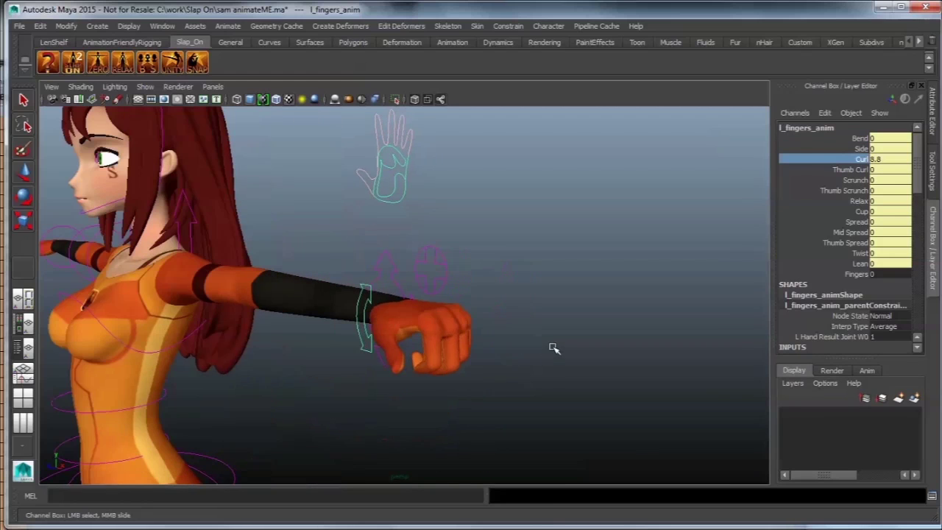
key("ctrl+z")
Step: Try adjusting the Relax channel of l_fingers_anim and undo the change
left_click(859, 202)
mouse_move(467, 389)
middle_mouse_down()
mouse_move(353, 397)
mouse_move(496, 398)
mouse_move(375, 400)
mouse_move(488, 399)
mouse_move(378, 397)
mouse_move(471, 393)
mouse_move(417, 385)
mouse_move(471, 389)
middle_mouse_up()
key("ctrl+z")
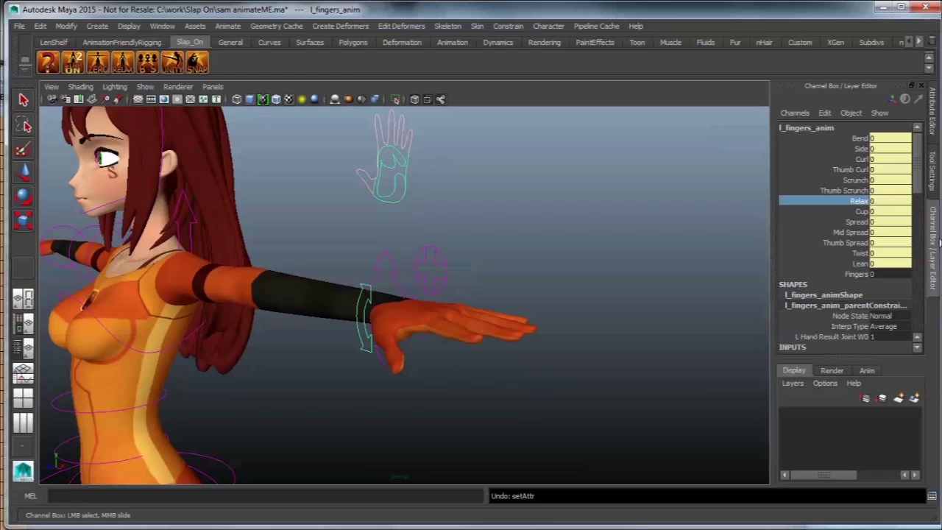
Step: Set the Fingers channel of l_fingers_anim to 1 and select the l_middle_anim finger control
left_click(857, 274)
left_click_drag(599, 246, 409, 118, "alt")
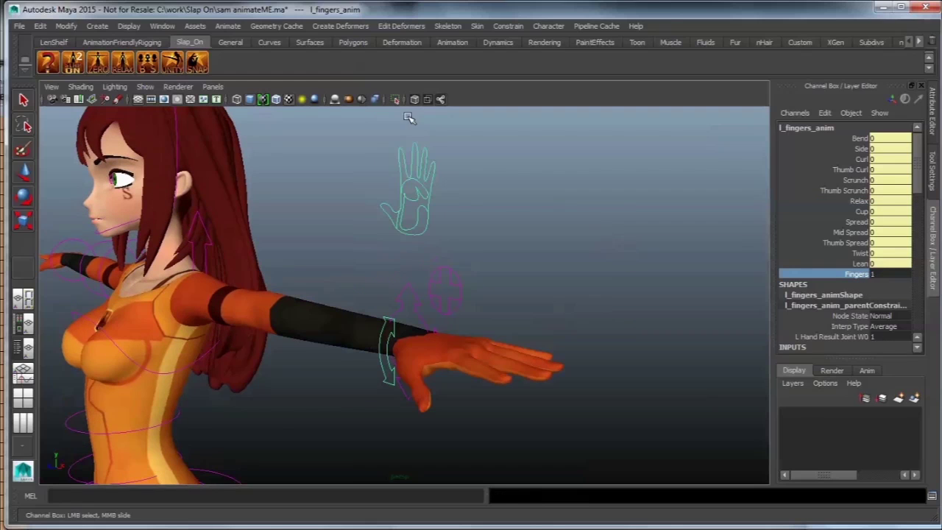
left_click(415, 157)
key("w")
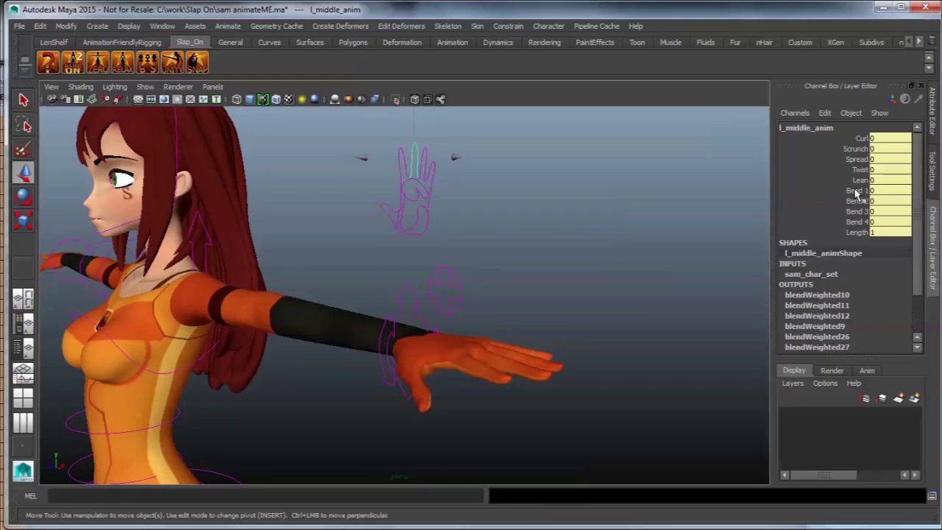
Step: Try adjusting the Curl channel of the l_middle_anim finger control and undo the change
left_click(859, 138)
middle_click_drag(641, 300, 668, 360)
key("ctrl+z")
Step: Rotate l_thumb_orbit_anim to about X 5.4, Y -14.2, Z 9.1, and select the l_fingers_anim control
left_click(382, 344)
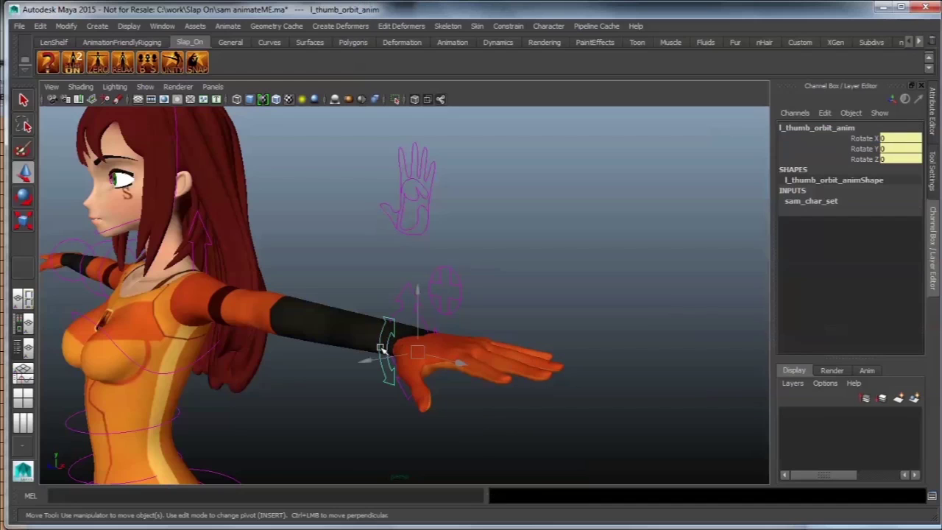
left_click_drag(515, 391, 508, 334, "alt")
key("e")
left_click_drag(484, 280, 420, 363)
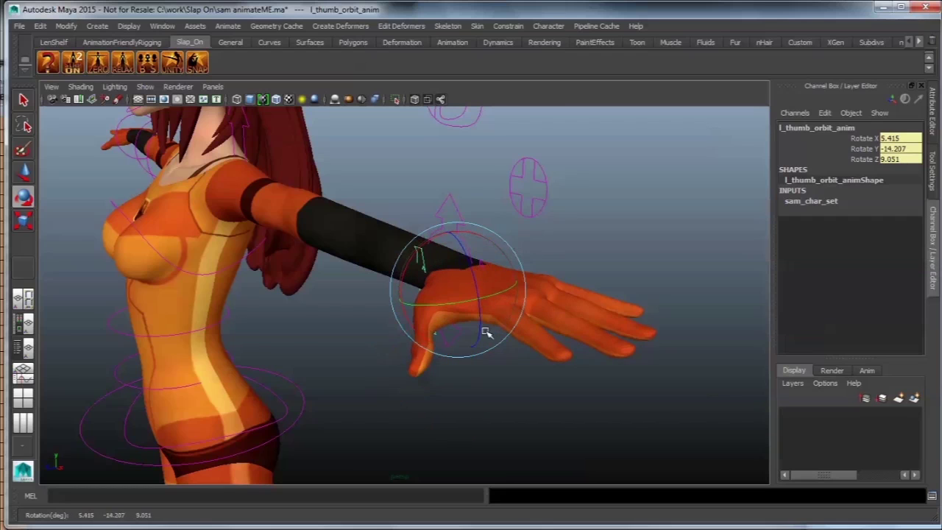
left_click_drag(486, 332, 528, 317, "alt")
right_click_drag(528, 317, 512, 293, "alt")
left_click(430, 171)
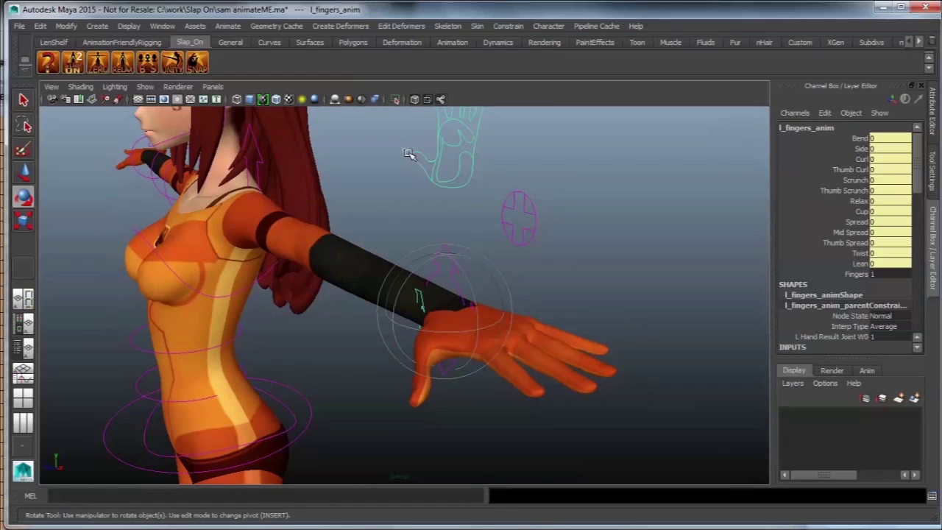
left_click(442, 166)
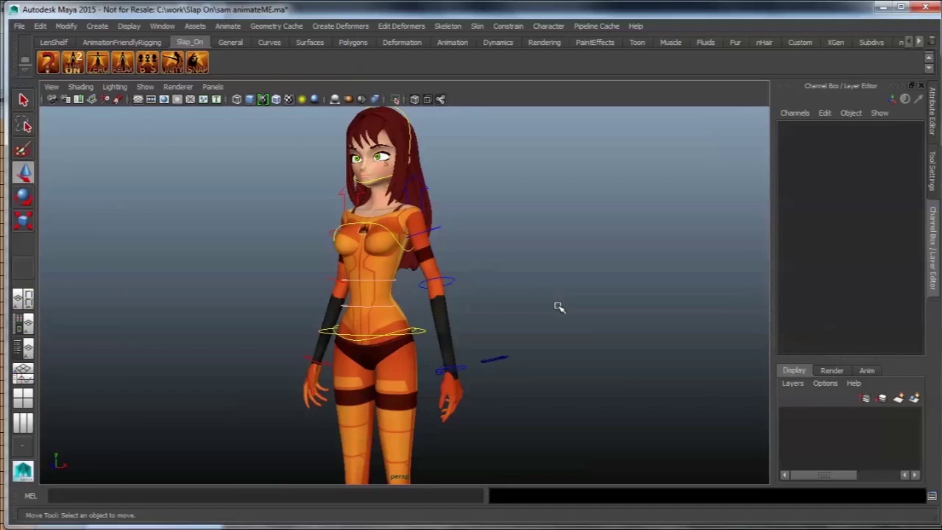
Step: Try rotating the character with the body control around the hips, undo the rotation and clear the selection
left_click(326, 331)
left_click_drag(431, 343, 500, 371, "alt")
key("e")
left_click_drag(397, 353, 440, 368)
key("ctrl+z")
left_click(560, 332)
Step: Try shifting the hips with hip_anim to about Translate X -2.1, Y -1.6, Z 0.5
left_click(352, 375)
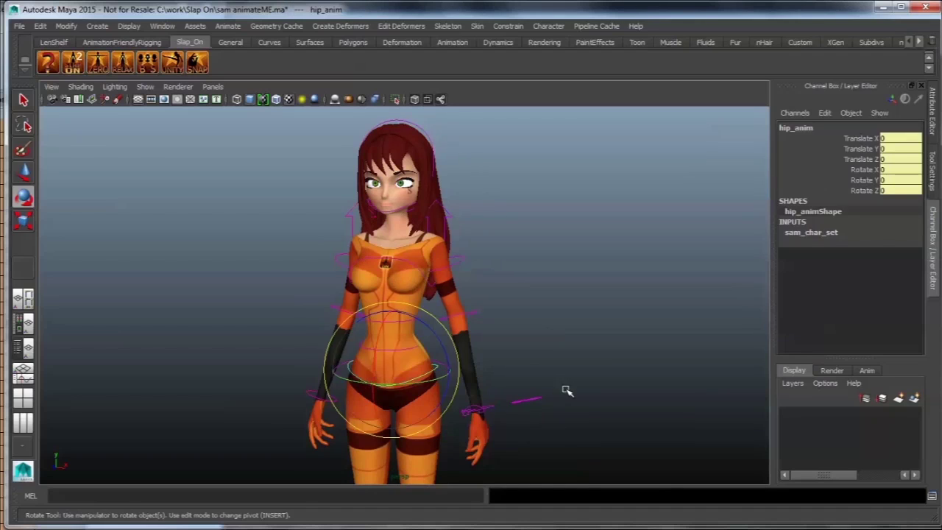
key("w")
mouse_move(392, 344)
left_mouse_down()
mouse_move(410, 330)
mouse_move(388, 334)
mouse_move(406, 346)
mouse_move(385, 349)
left_mouse_up()
right_click_drag(496, 377, 484, 379, "alt")
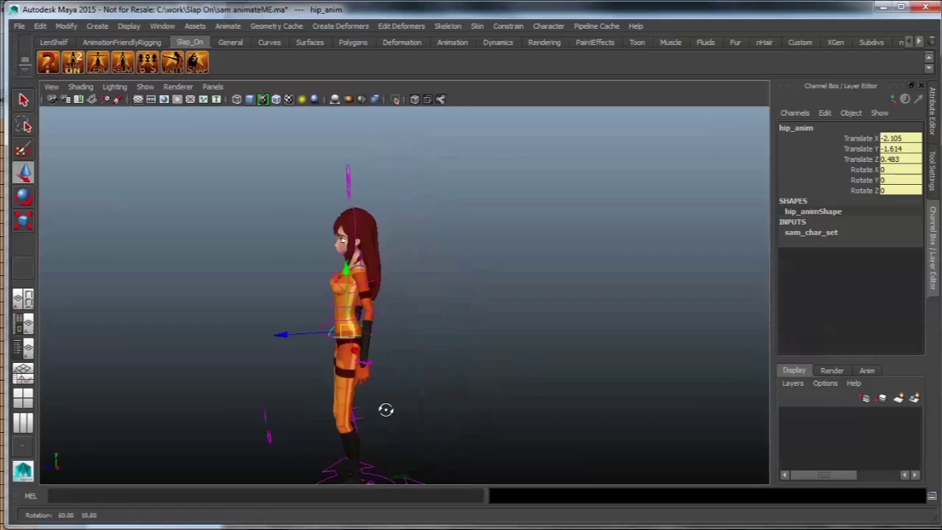
Step: Try lowering and shifting the hips further with hip_anim in side view, and undo all the hip moves
middle_click_drag(385, 410, 479, 331, "alt")
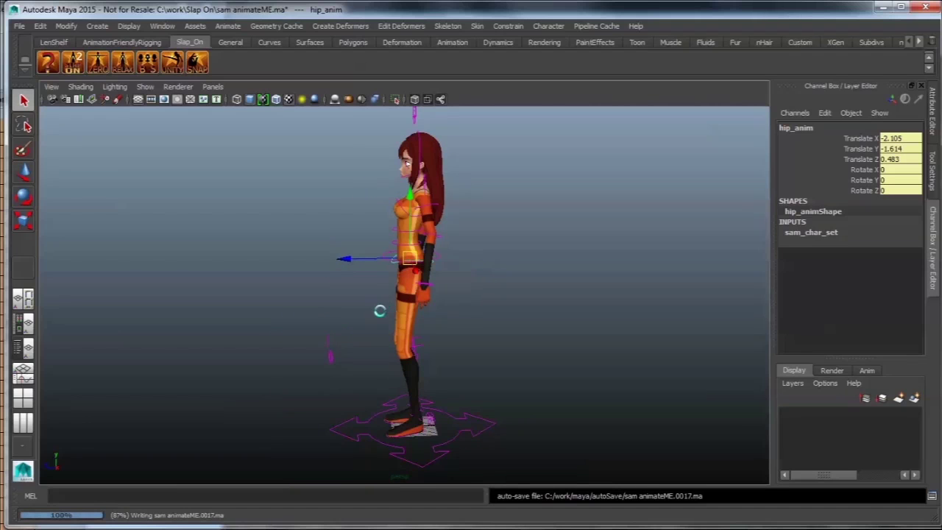
left_click_drag(409, 257, 413, 278)
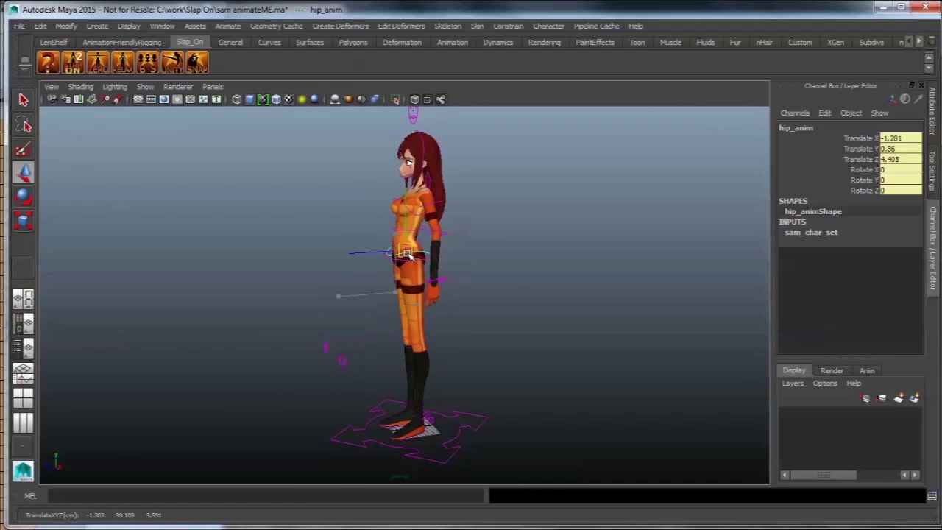
left_click_drag(404, 263, 399, 263)
key("ctrl+z")
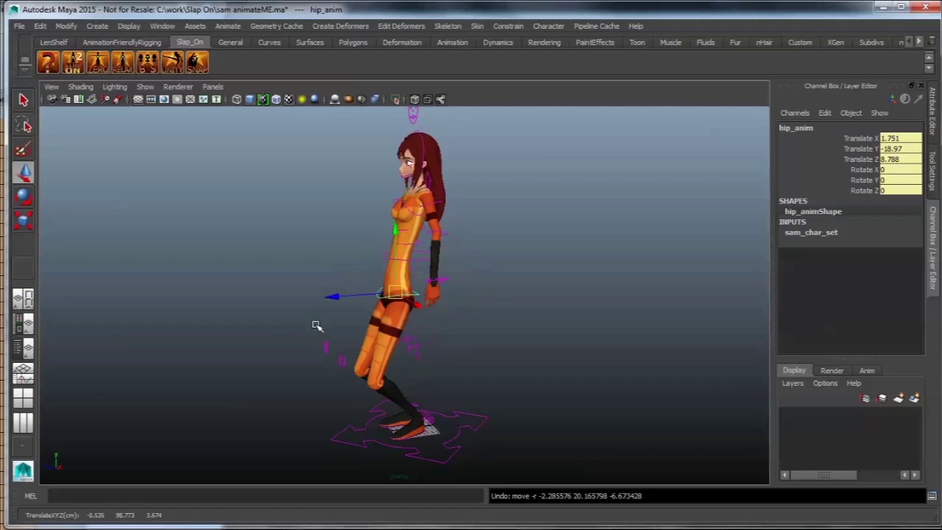
left_click_drag(316, 324, 450, 329, "alt")
key("ctrl+z")
right_click_drag(435, 272, 548, 393, "alt")
middle_click_drag(548, 393, 560, 371, "alt")
key("ctrl+z")
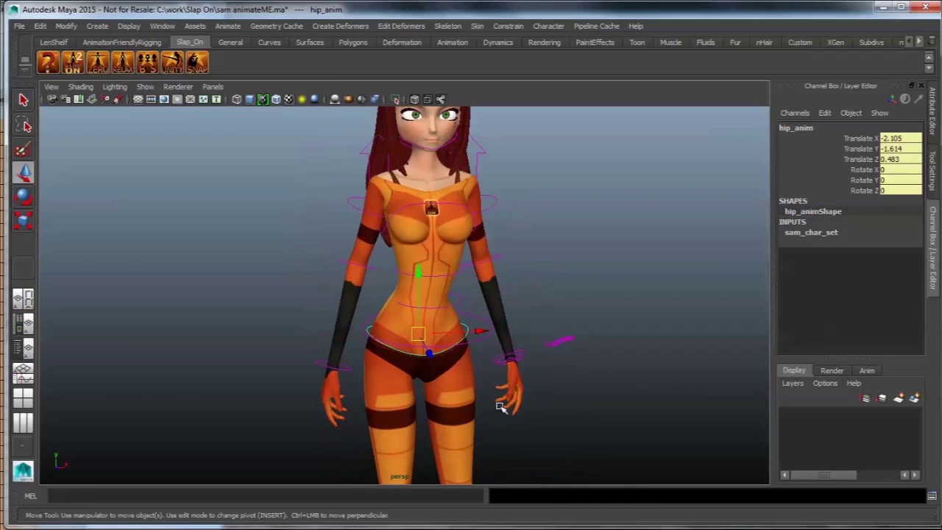
Step: Try rotating the torso_FK_01_anim and torso_FK_02_anim controls together and undo the rotation
left_click(473, 300)
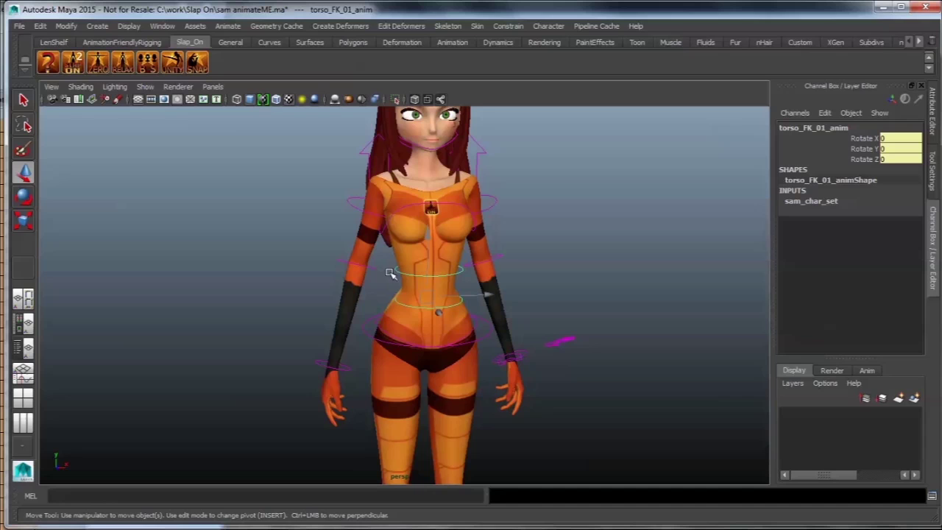
left_click_drag(434, 300, 495, 315, "alt")
key("e")
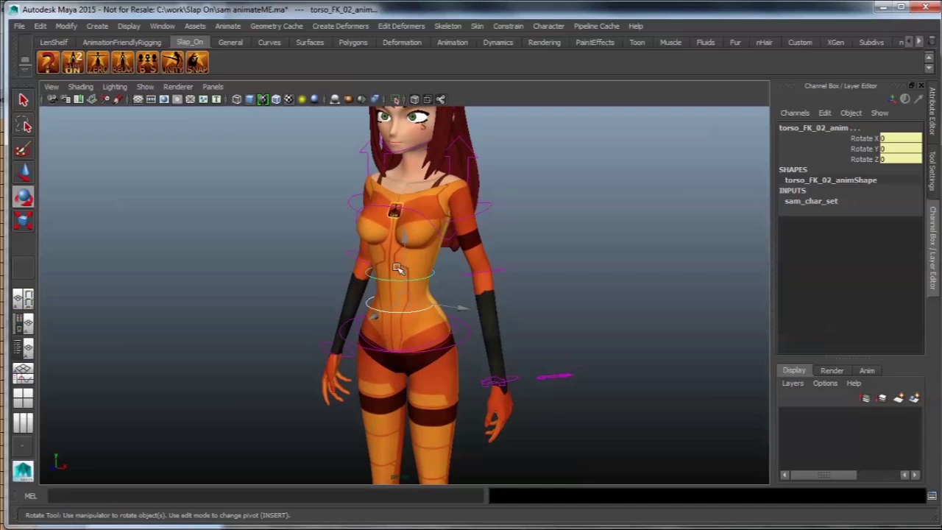
left_click_drag(514, 245, 452, 292)
key("ctrl+z")
key("q")
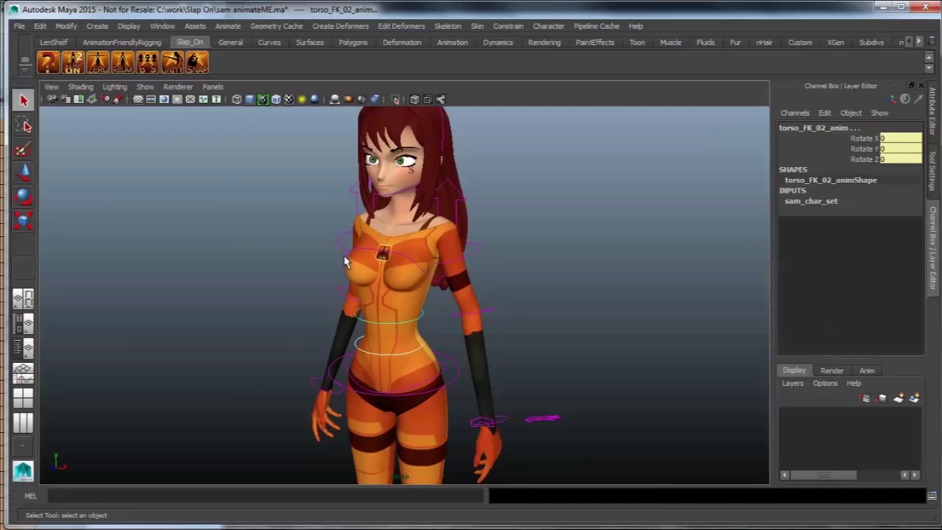
Step: Try moving the upper body with the chest_anim control and undo the move
left_click(346, 262)
left_click_drag(501, 321, 441, 324, "alt")
key("w")
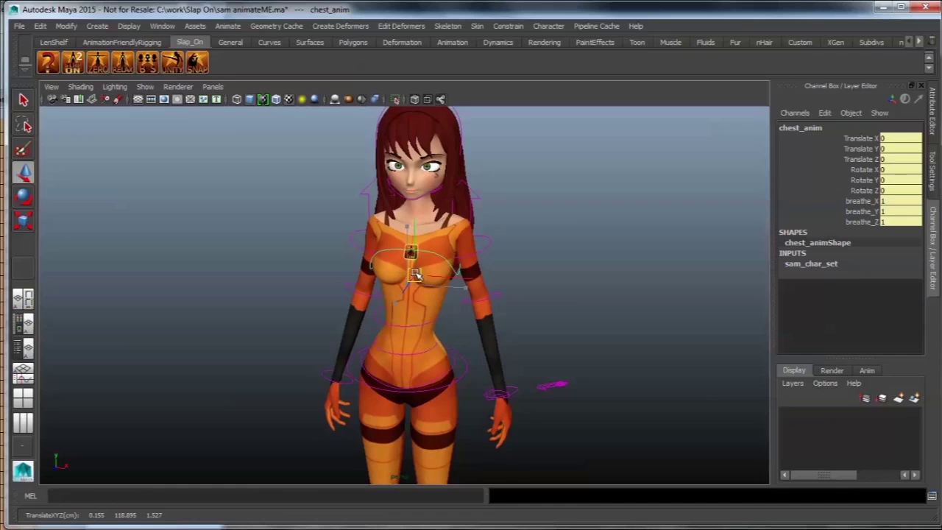
left_click_drag(416, 274, 386, 240)
key("ctrl+z")
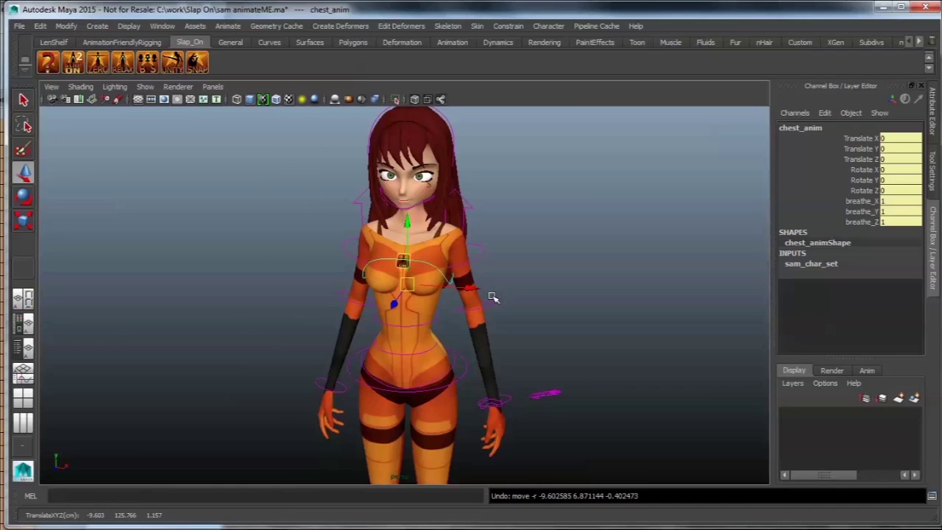
Step: Try rotating the upper body with the chest_anim control and undo the rotation
key("e")
mouse_move(413, 273)
left_mouse_down()
mouse_move(442, 265)
mouse_move(409, 278)
mouse_move(417, 268)
left_mouse_up()
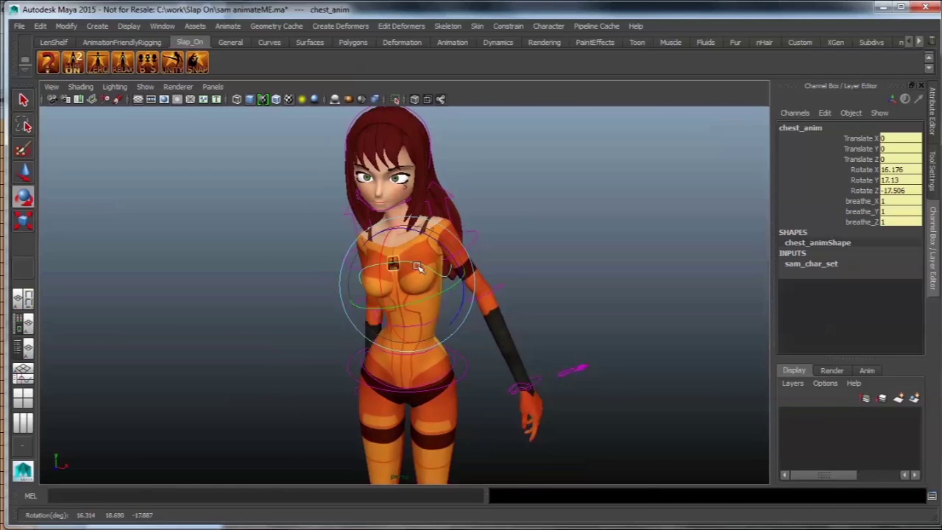
key("ctrl+z")
middle_click_drag(535, 252, 493, 294, "alt")
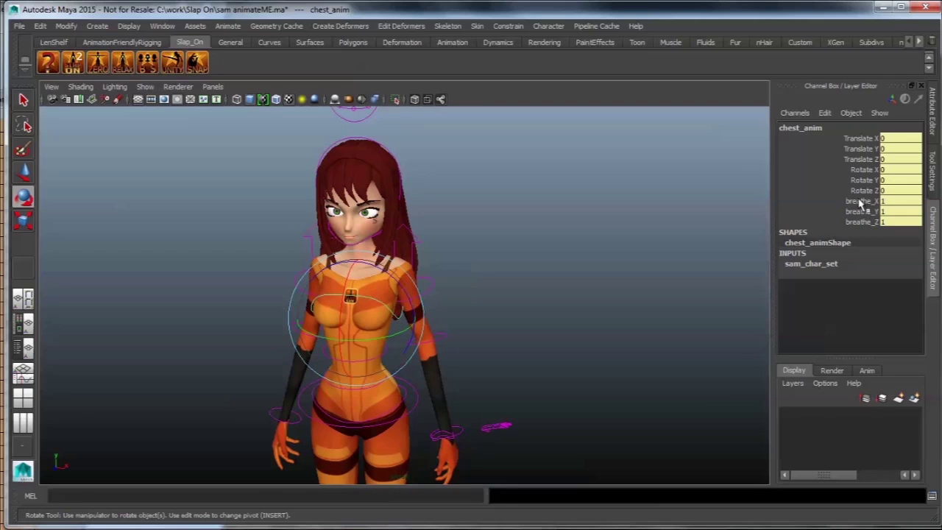
Step: Select the breathe_X, breathe_Y and breathe_Z channels of chest_anim and activate the Scale tool
left_click_drag(859, 203, 864, 224)
middle_click_drag(402, 292, 459, 309, "alt")
right_click_drag(458, 309, 553, 353, "alt")
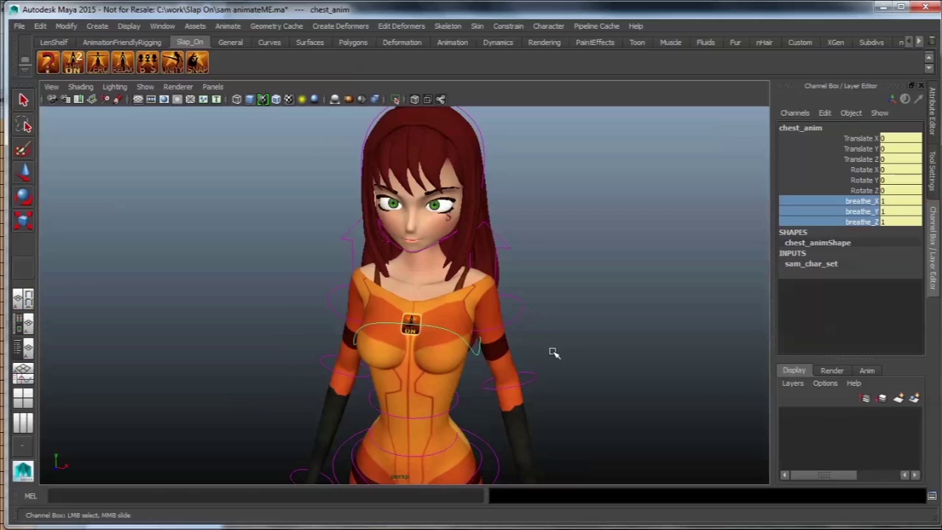
left_click_drag(550, 337, 387, 357, "alt")
key("r")
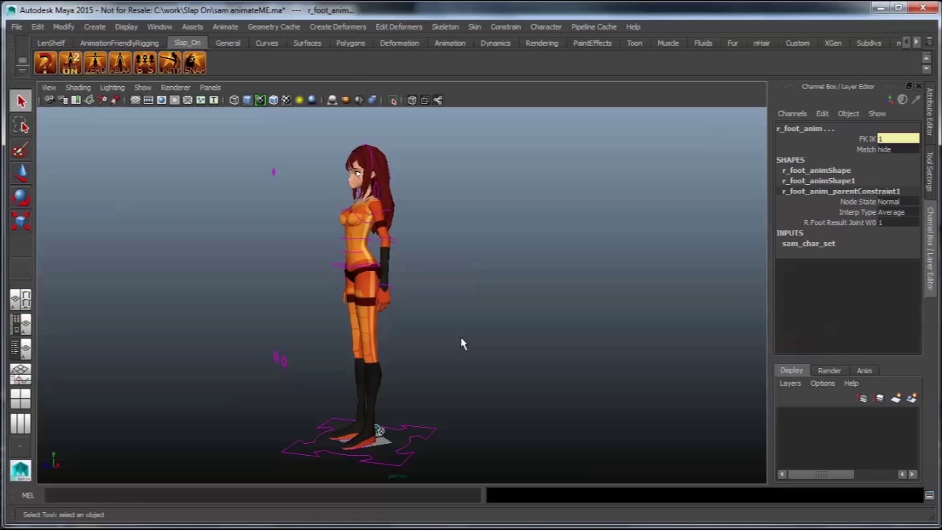
Step: Select the left and right foot IK controls, activate the Move tool and undo the last change
middle_click_drag(399, 397, 385, 299, "alt")
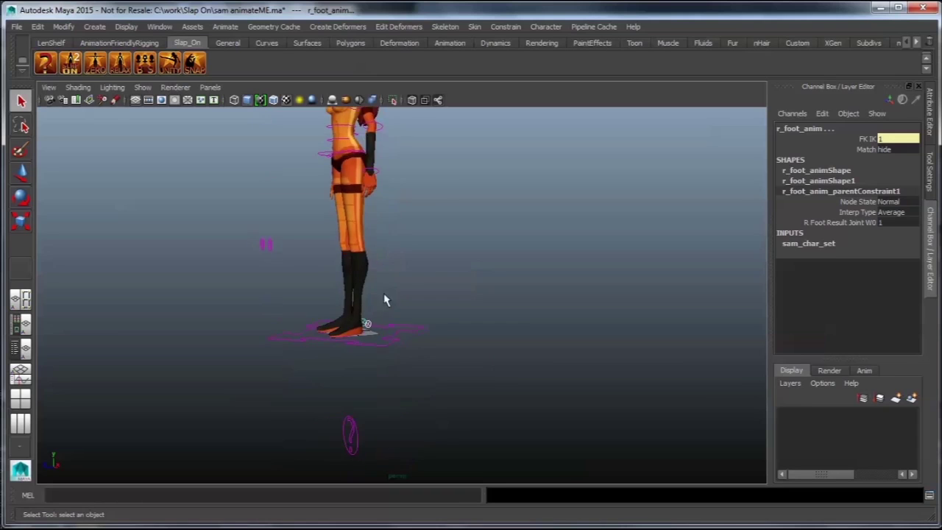
right_click_drag(385, 299, 500, 420, "alt")
left_click_drag(401, 411, 475, 408, "alt")
middle_click_drag(475, 407, 522, 398, "alt")
left_click_drag(522, 398, 373, 330, "alt")
left_click(360, 386)
key("w")
key("ctrl+z")
Step: Try leaning the feet by setting the Lean channel of the foot IK controls to about 0.8
left_click_drag(443, 393, 312, 379, "alt")
right_click_drag(312, 378, 471, 399, "alt")
left_click_drag(472, 398, 581, 367, "alt")
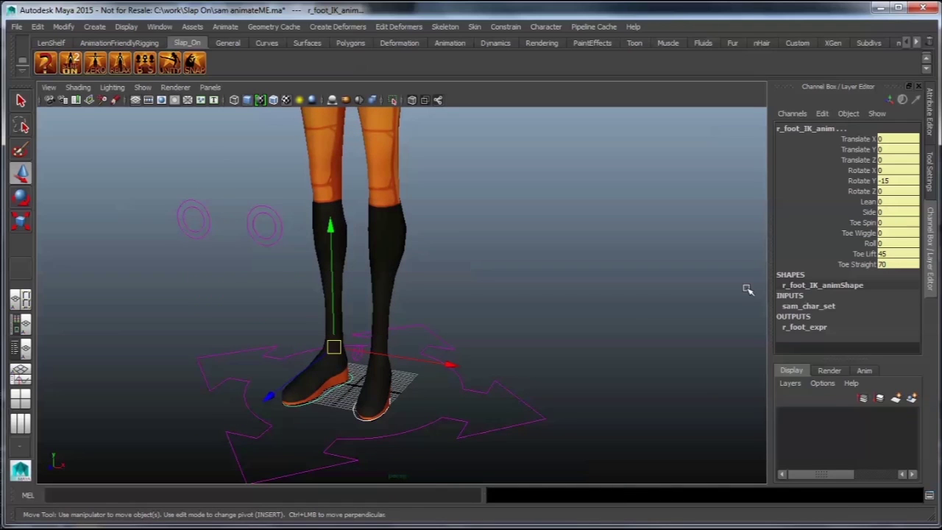
right_click_drag(391, 309, 617, 263, "alt")
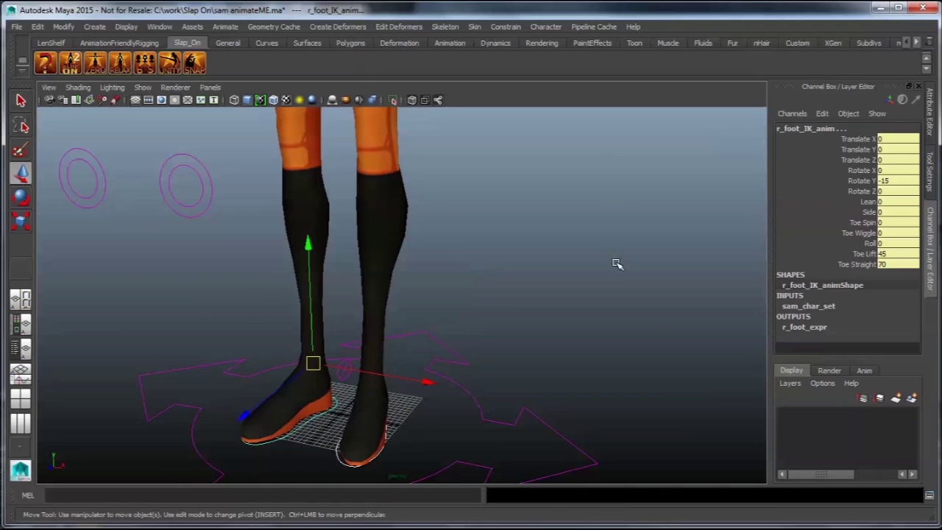
left_click(863, 202)
right_click_drag(526, 331, 435, 361, "alt")
left_click_drag(435, 361, 493, 337, "alt")
mouse_move(493, 337)
middle_mouse_down()
mouse_move(506, 336)
mouse_move(492, 338)
mouse_move(499, 331)
middle_mouse_up()
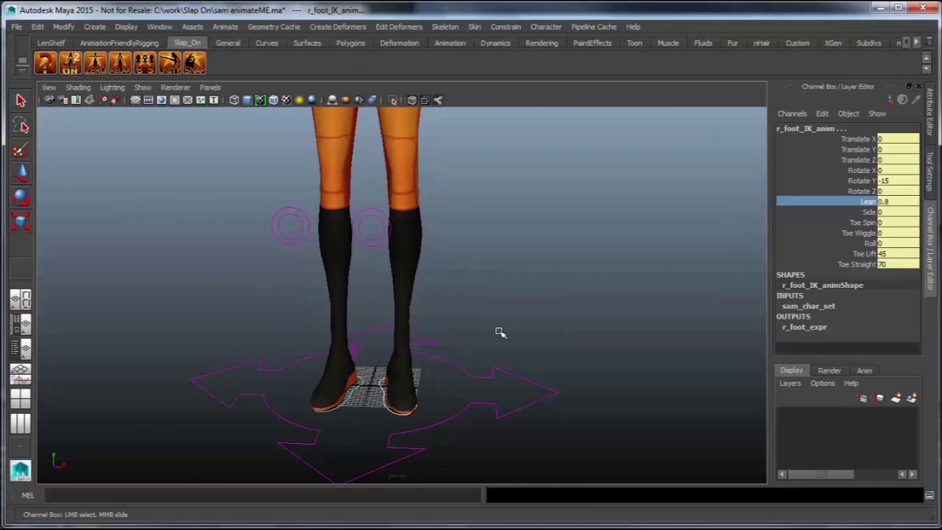
Step: Try the Side and Toe Spin channels of the foot IK controls, undoing each change
left_click(866, 212)
middle_click_drag(519, 301, 578, 295)
key("ctrl+z")
left_click(870, 222)
key("ctrl+z")
Step: Try adjusting the Toe Wiggle channel of the foot IK controls and undo the change
left_click(843, 233)
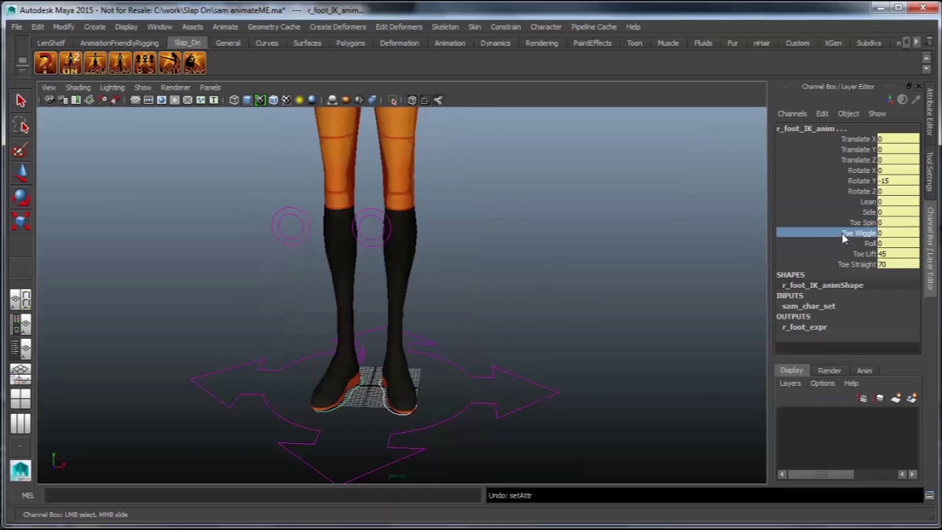
middle_click_drag(649, 282, 613, 304)
key("ctrl+z")
Step: Try rolling the feet with the Roll channel to about 43.6 and reset Roll to 0
left_click_drag(677, 313, 541, 354, "alt")
left_click(869, 243)
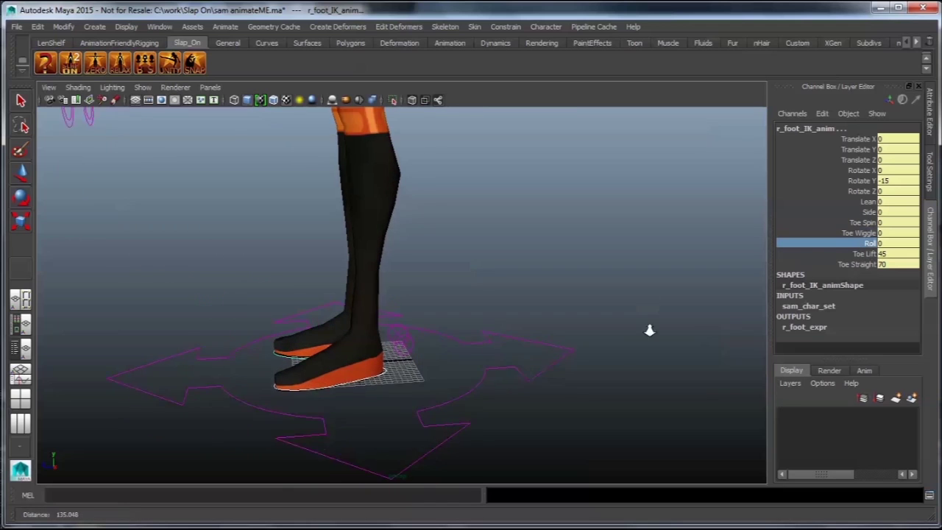
middle_click_drag(649, 328, 515, 346)
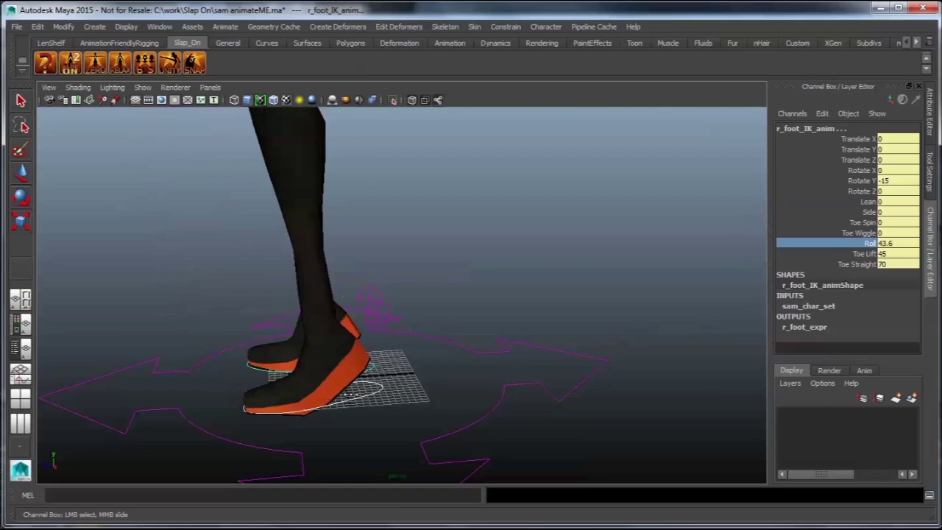
left_click(884, 244)
type("0")
key("Return")
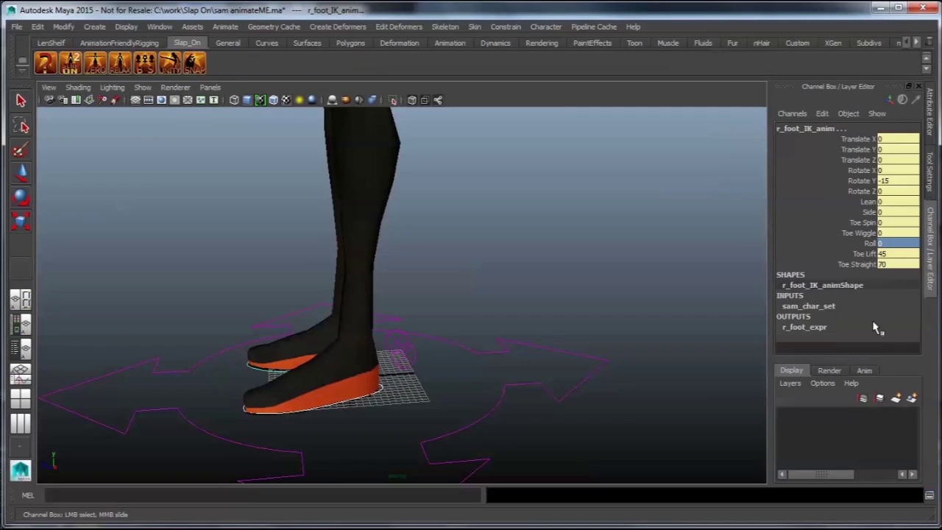
Step: Try rolling the feet onto the toe tips with Roll at about 72.1, and set Roll back to 0
left_click_drag(348, 312, 490, 351, "alt")
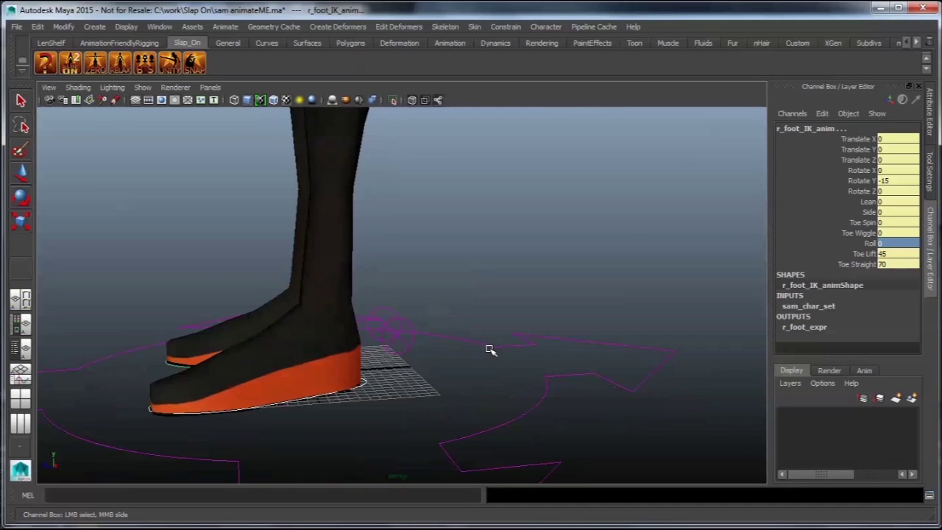
left_click(872, 244)
middle_click_drag(490, 309, 634, 279)
middle_click_drag(516, 291, 809, 278)
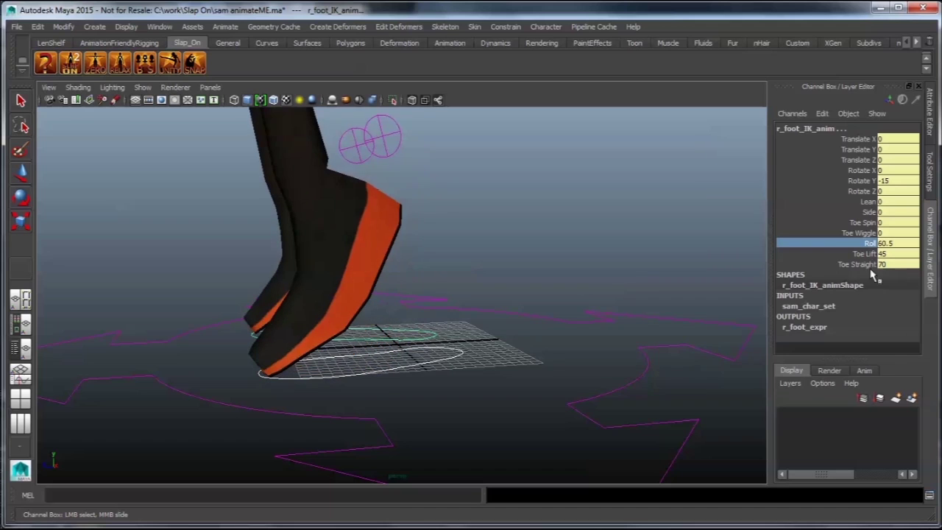
middle_click_drag(487, 319, 526, 310)
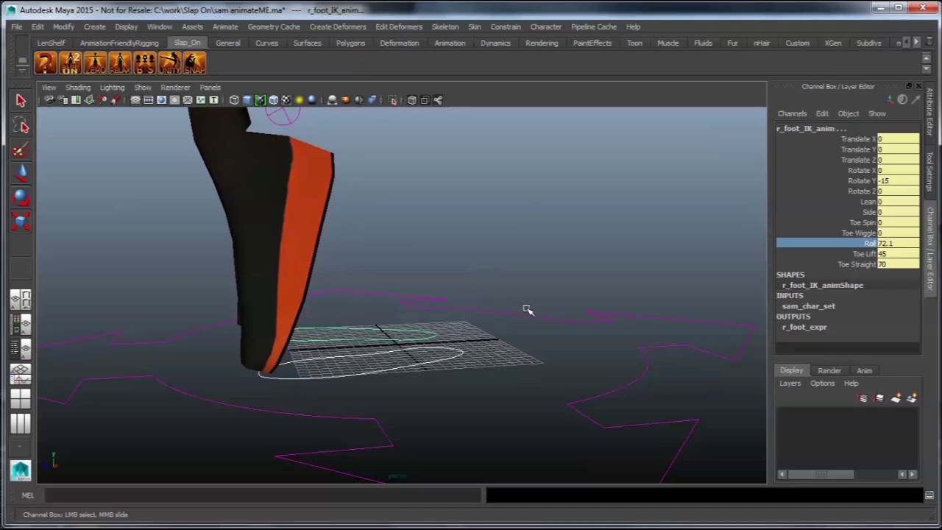
left_click(899, 244)
type("0")
key("Return")
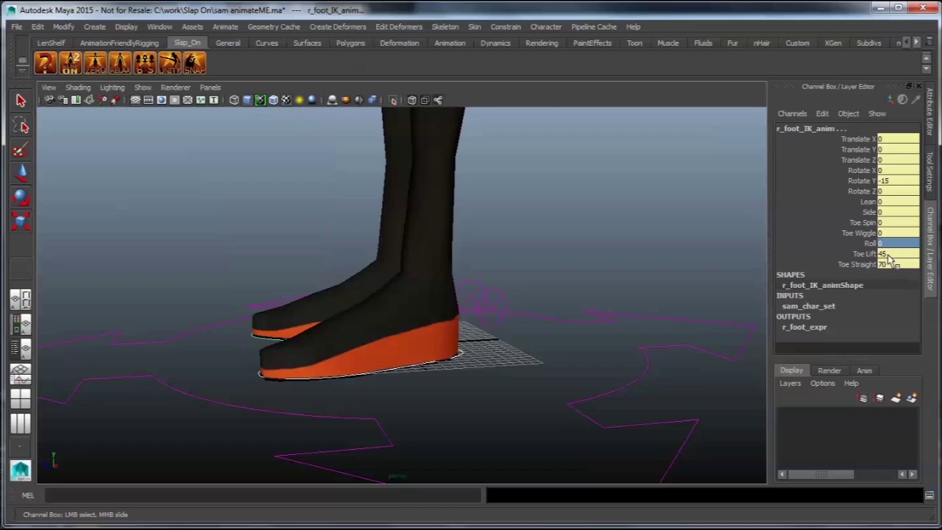
Step: Open the Toe Lift value of the foot IK controls for editing and examine the feet from several angles
left_click(897, 255)
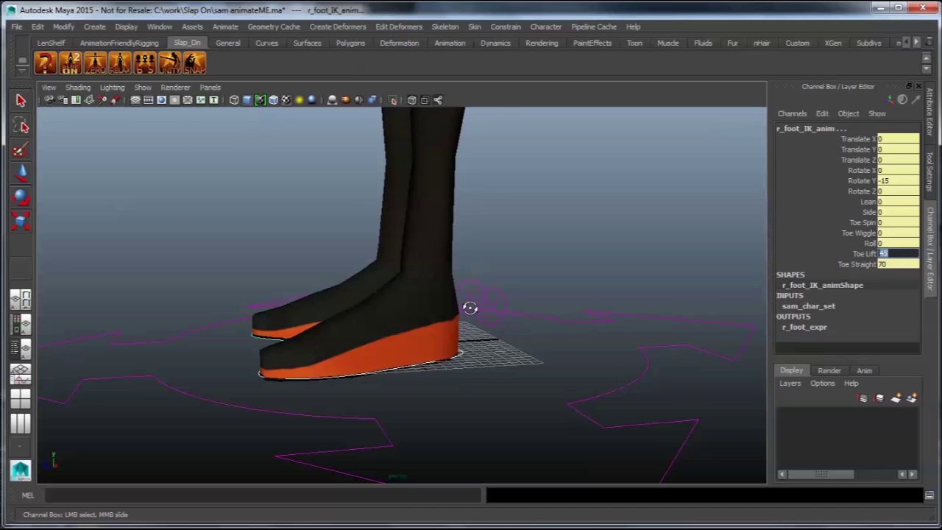
left_click_drag(470, 307, 531, 335, "alt")
right_click_drag(531, 335, 517, 359, "alt")
left_click_drag(518, 359, 519, 361, "alt")
right_click_drag(519, 361, 485, 331, "alt")
left_click_drag(486, 331, 465, 312, "alt")
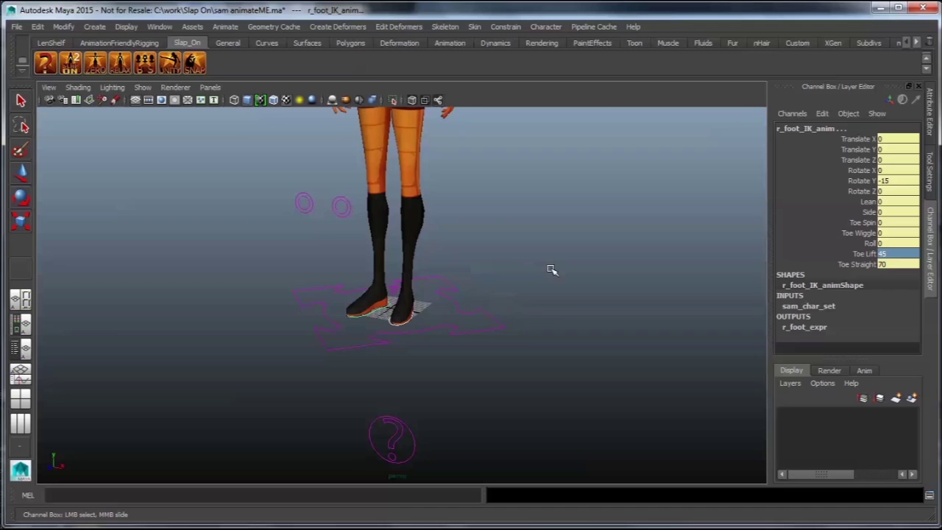
Step: Move the foot IK controls together to about Translate X -12.7, Y 13.7, Z 7.1
left_click_drag(493, 226, 325, 260, "alt")
key("w")
left_click_drag(385, 285, 423, 281, "alt")
right_click_drag(427, 284, 547, 333, "alt")
left_click_drag(384, 392, 455, 393)
right_click_drag(455, 393, 399, 381, "alt")
left_click_drag(430, 339, 299, 341)
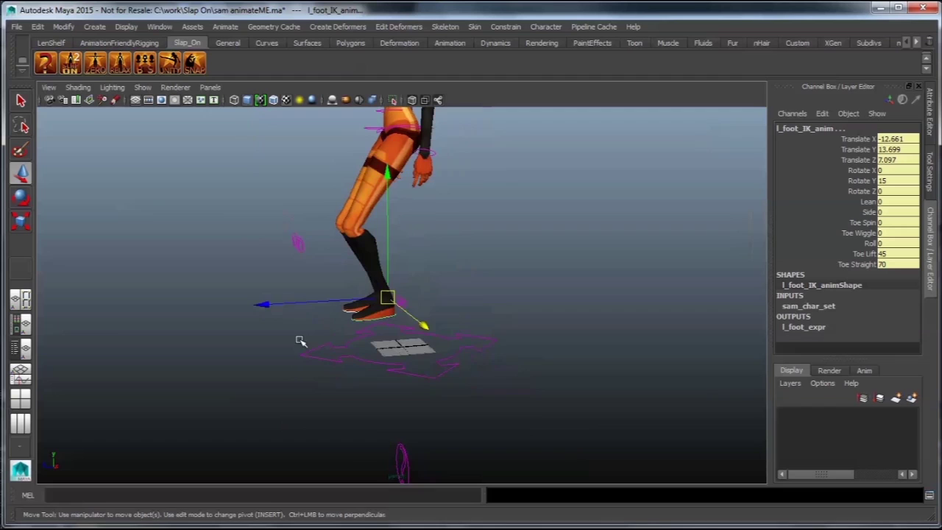
Step: Reposition the foot IK controls to about Translate X 0.9, Y 11.1, Z 15.9, and undo the last unwanted action
left_click_drag(388, 298, 356, 306)
left_click_drag(356, 306, 512, 320, "alt")
left_click(500, 320)
key("ctrl+z")
left_click_drag(409, 290, 352, 292, "alt")
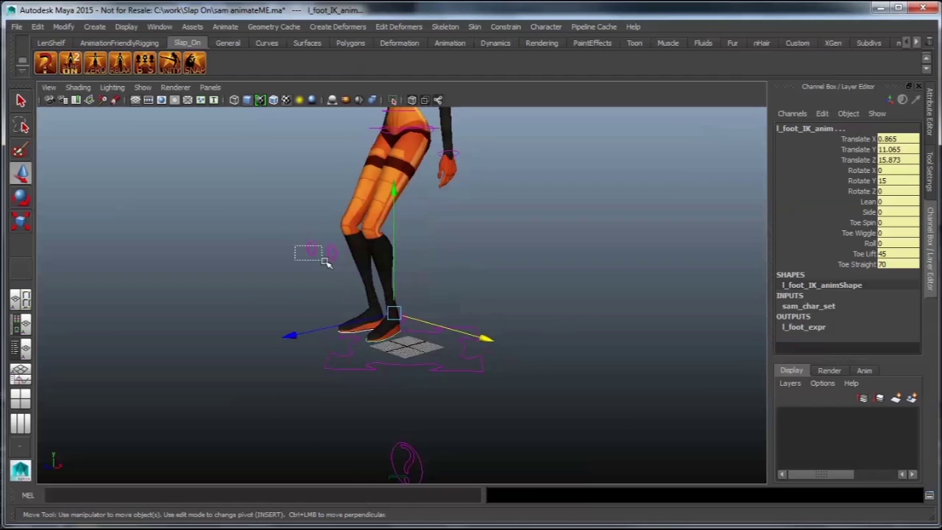
Step: Set World / Foot to 1 on both knee IK controls
left_click_drag(327, 263, 327, 263)
left_click(813, 233)
left_click(855, 169)
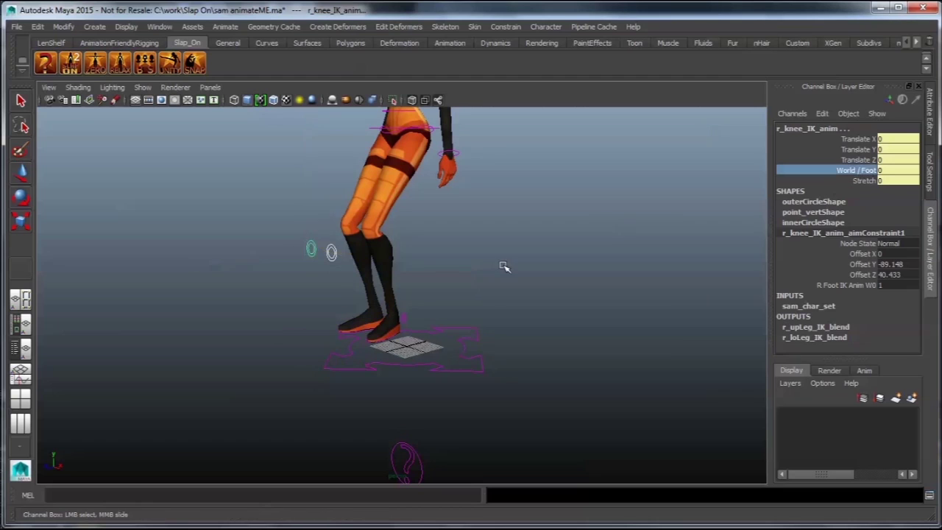
middle_click_drag(505, 267, 525, 292)
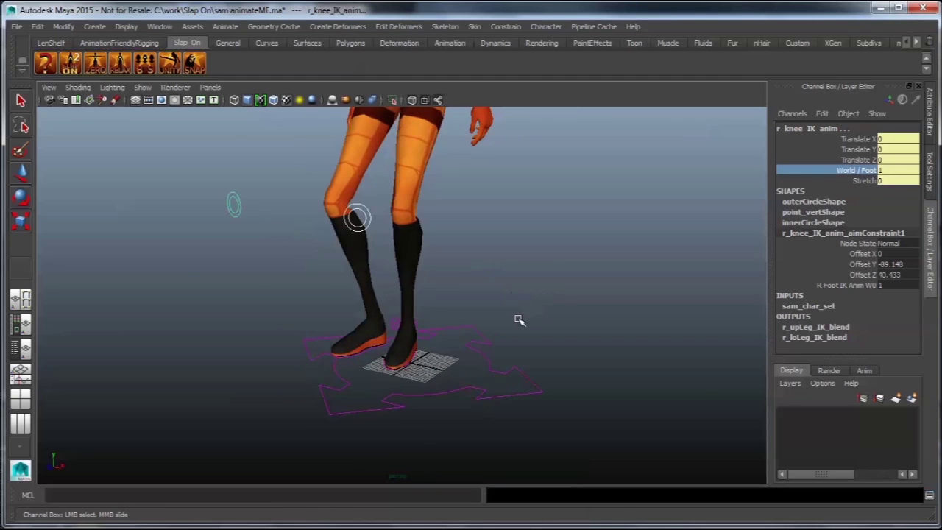
Step: Move the foot IK controls together to about Translate X -10.7, Y 23.4, Z 24.9
left_click_drag(519, 320, 321, 268, "alt")
left_click(384, 361)
scroll(367, 326, "down", 3)
left_click_drag(367, 326, 526, 367, "alt")
mouse_move(426, 340)
left_mouse_down()
mouse_move(475, 310)
mouse_move(421, 341)
left_mouse_up()
left_click_drag(498, 333, 455, 349, "alt")
mouse_move(420, 398)
left_mouse_down("alt")
mouse_move(314, 427)
mouse_move(420, 403)
left_mouse_up("alt")
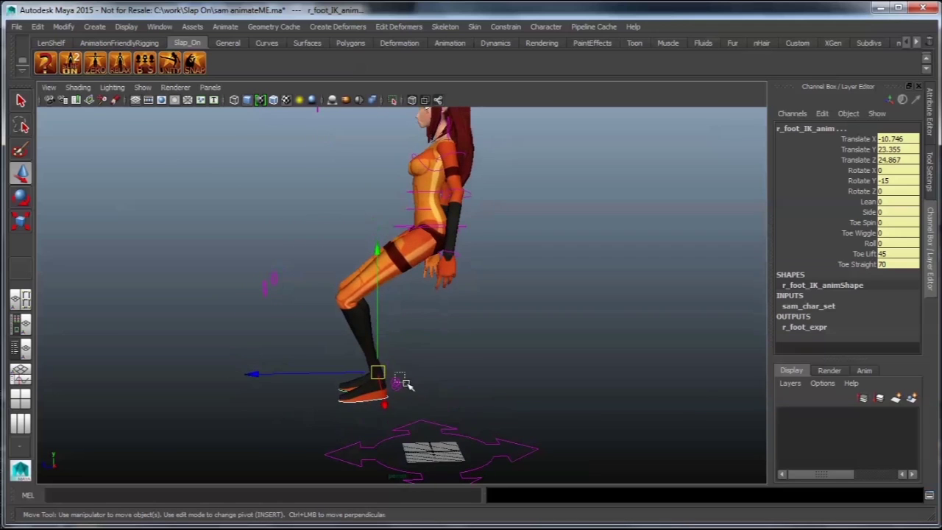
Step: Switch both legs to FK by setting FK IK to 0 on the two foot controls
left_click(398, 380)
left_click(864, 140)
middle_click_drag(595, 275, 500, 291)
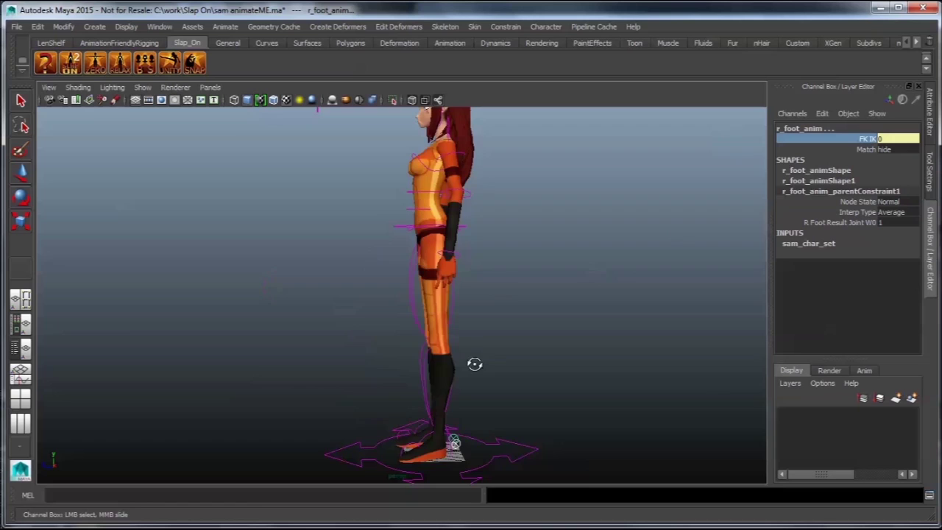
left_click_drag(475, 363, 374, 329, "alt")
left_click_drag(416, 347, 469, 356, "alt")
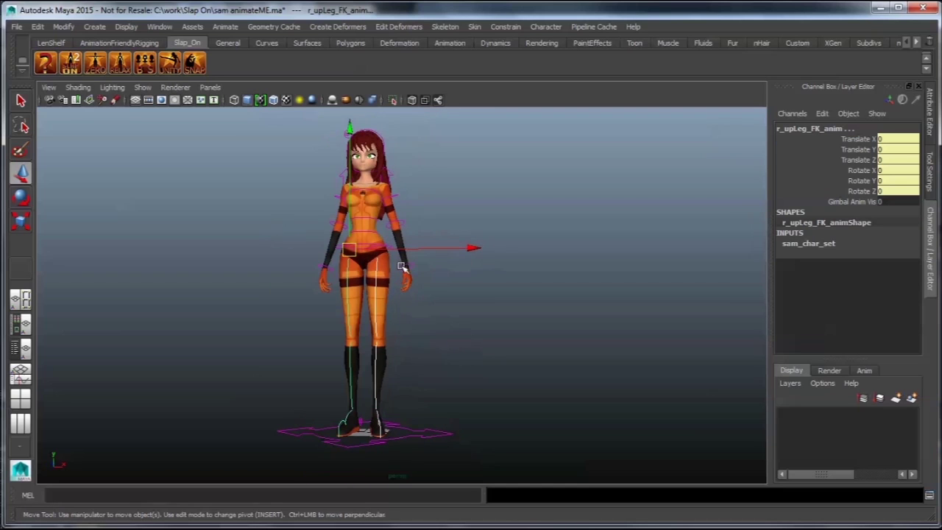
Step: Try rotating the upper-leg FK controls together, undo a rotation, and clear the selection
key("e")
left_click_drag(446, 185, 460, 225)
left_click_drag(500, 257, 406, 295, "alt")
key("ctrl+z")
left_click_drag(531, 334, 530, 337)
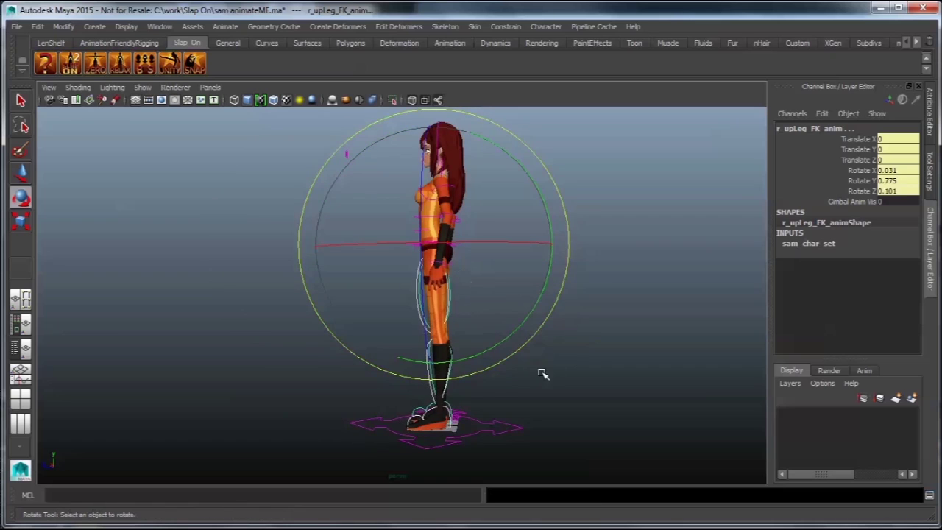
left_click(540, 372)
Step: Try swinging the left leg up in front of the body by rotating its upper-leg FK control
left_click(420, 320)
left_click_drag(424, 322, 473, 336, "alt")
left_click_drag(334, 170, 472, 175)
left_click_drag(469, 305, 525, 355, "alt")
left_click(492, 350)
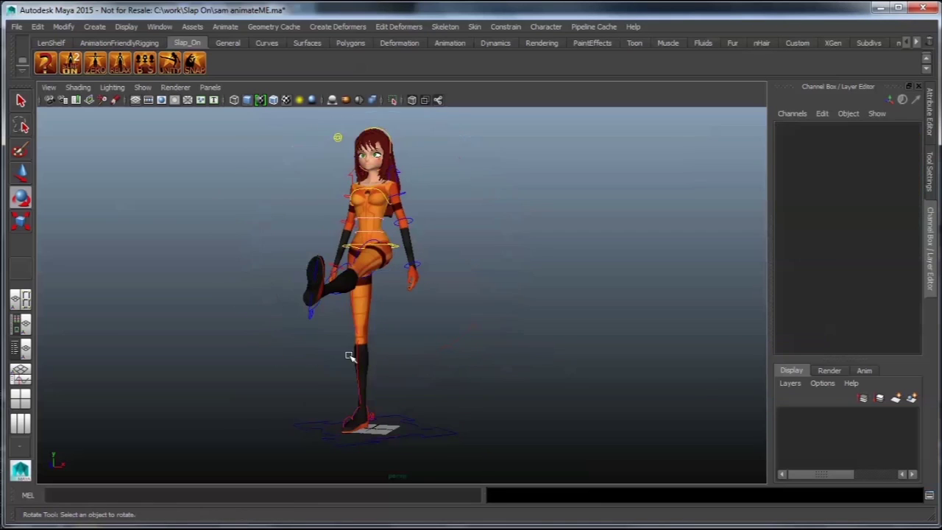
Step: Try rotating the right upper-leg FK control backward, and reset the rig to its relaxed standing pose
left_click(370, 316)
left_click_drag(375, 318, 540, 341, "alt")
left_click_drag(463, 201, 486, 285)
left_click_drag(603, 344, 458, 333, "alt")
left_click(534, 366)
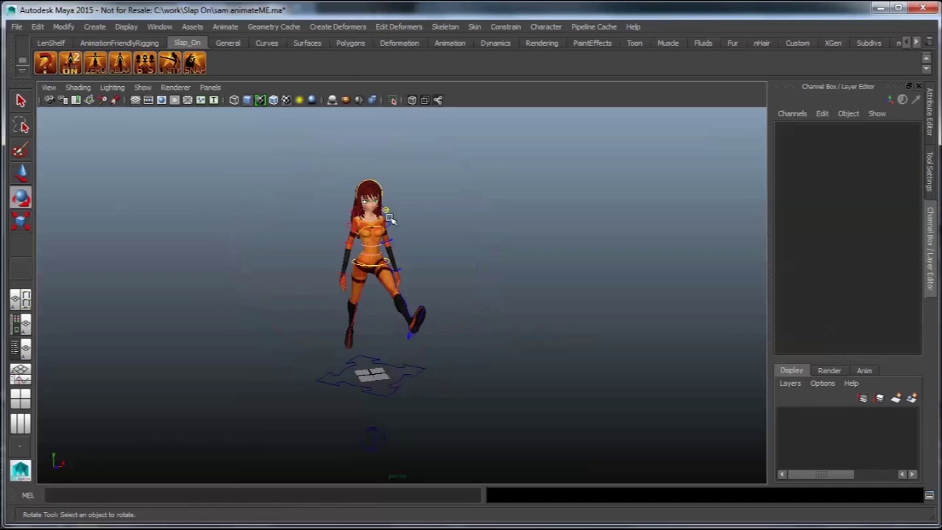
left_click(134, 67)
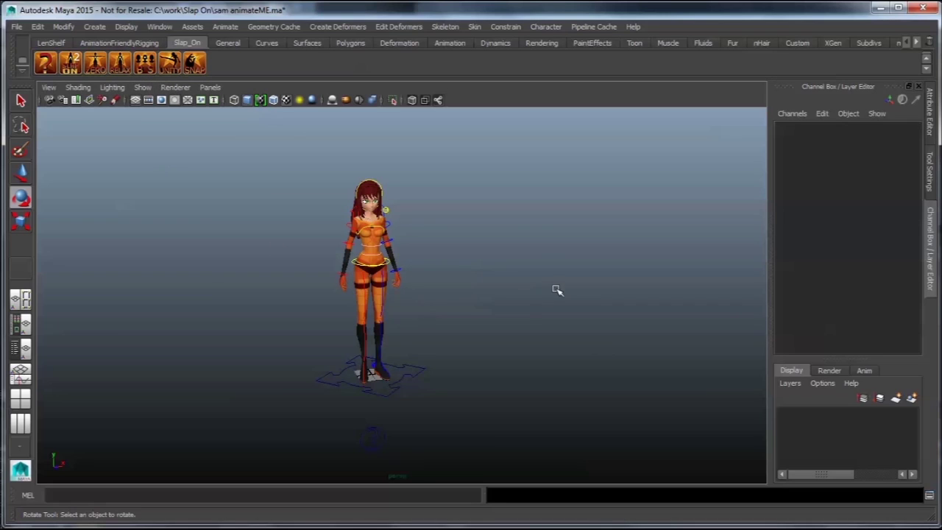